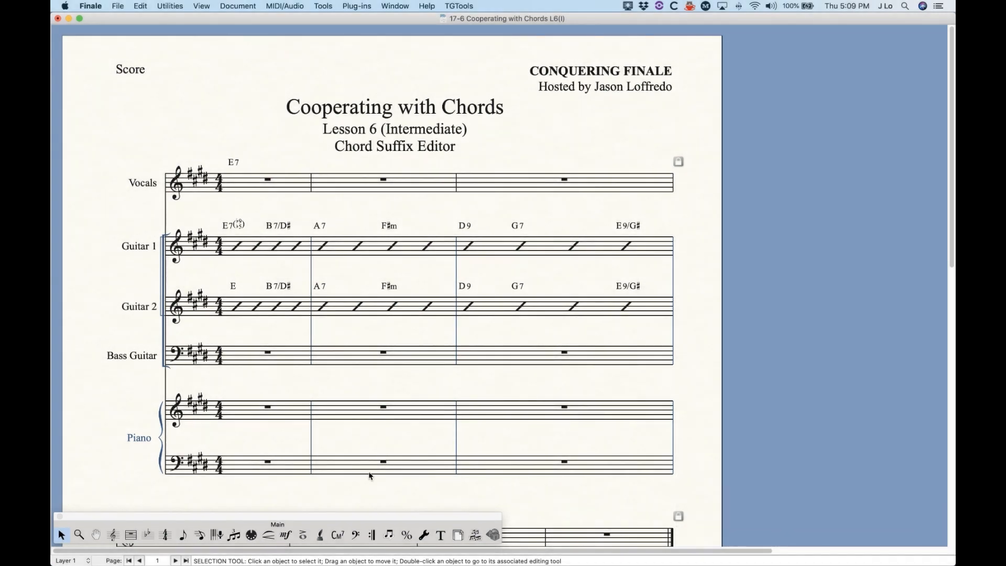
Step: Open the definition of the E7 chord above the first Vocals measure and view its suffix in the Chord Suffix Editor
click(337, 534)
click(209, 143)
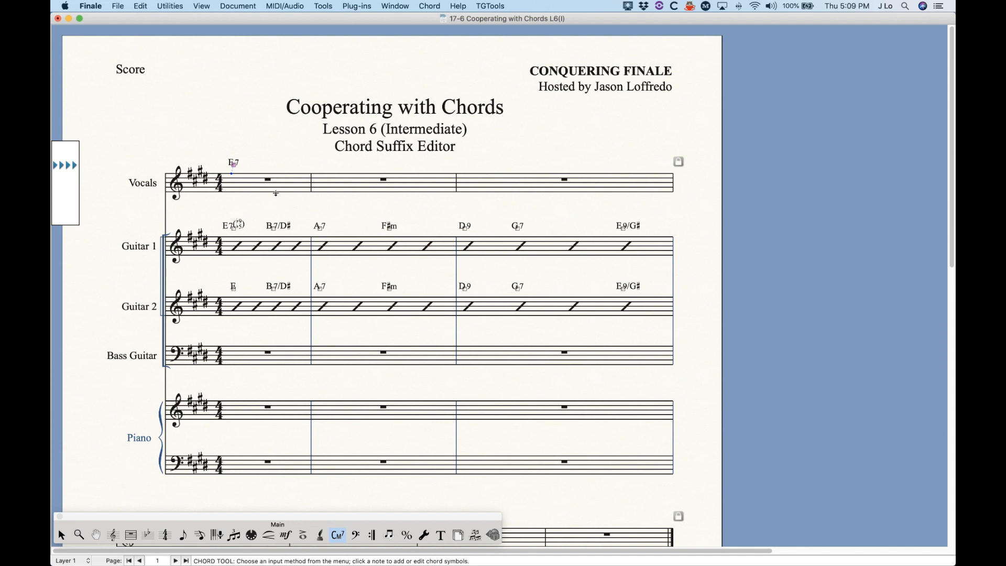
key(Return)
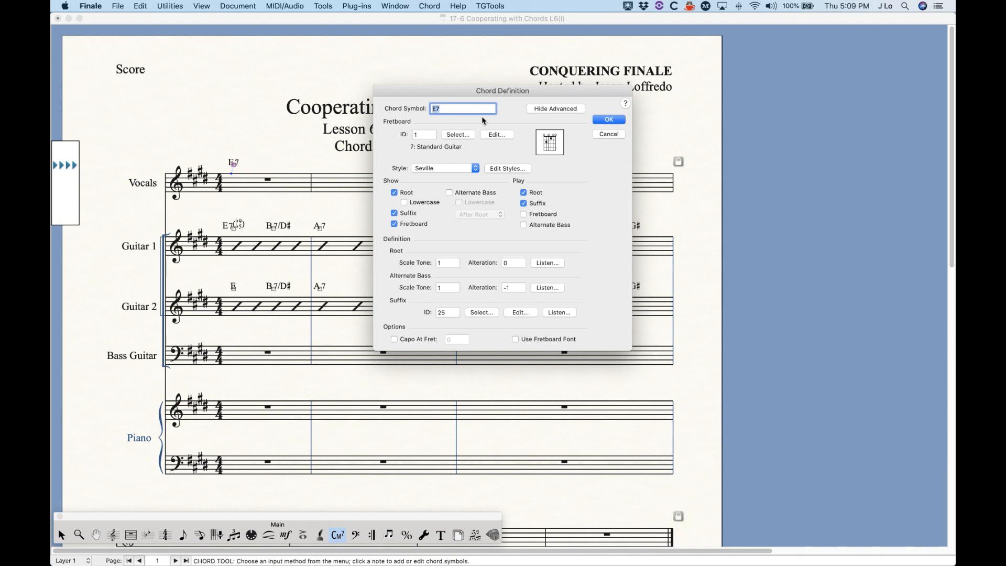
drag(461, 95, 566, 129)
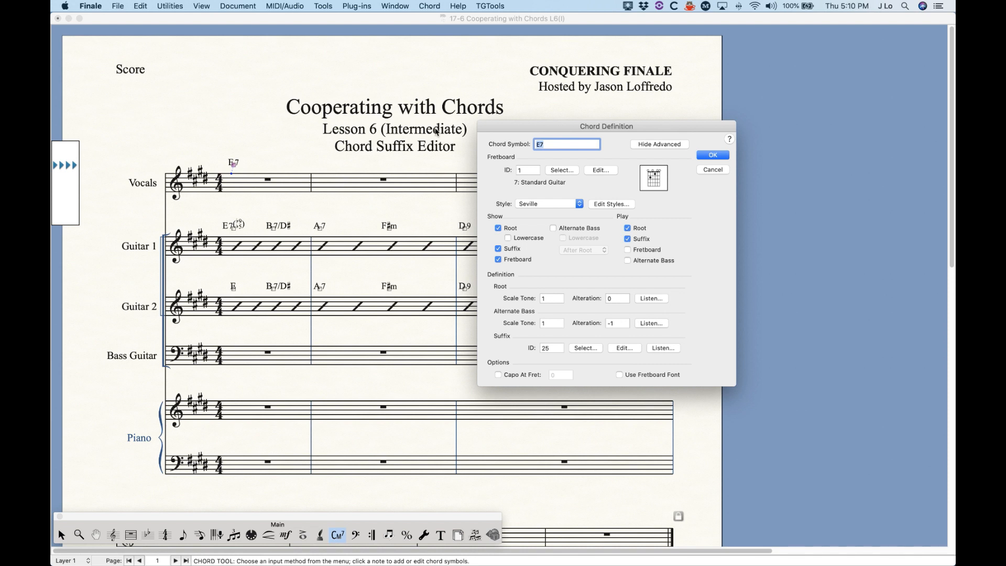
drag(505, 128, 499, 128)
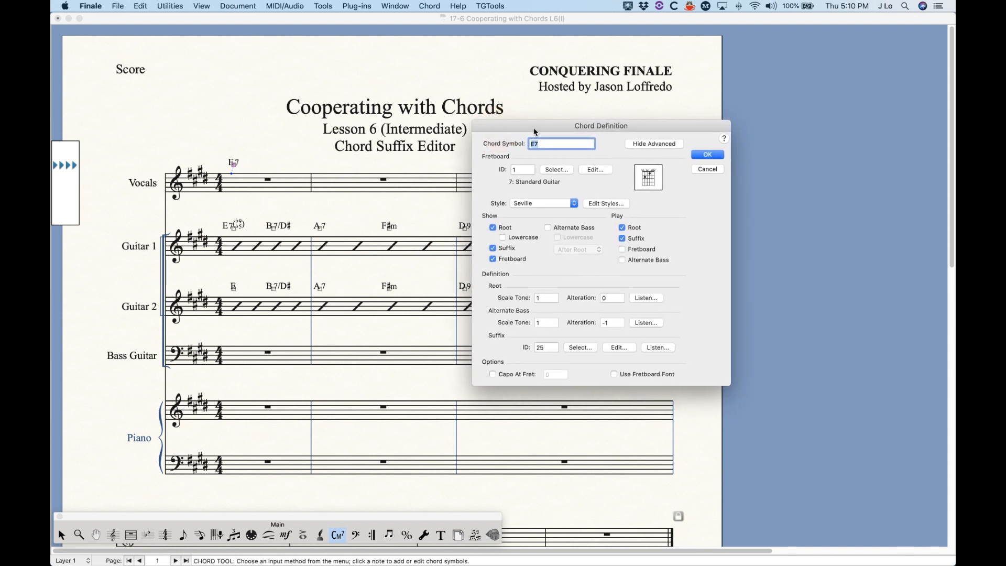
drag(507, 127, 394, 83)
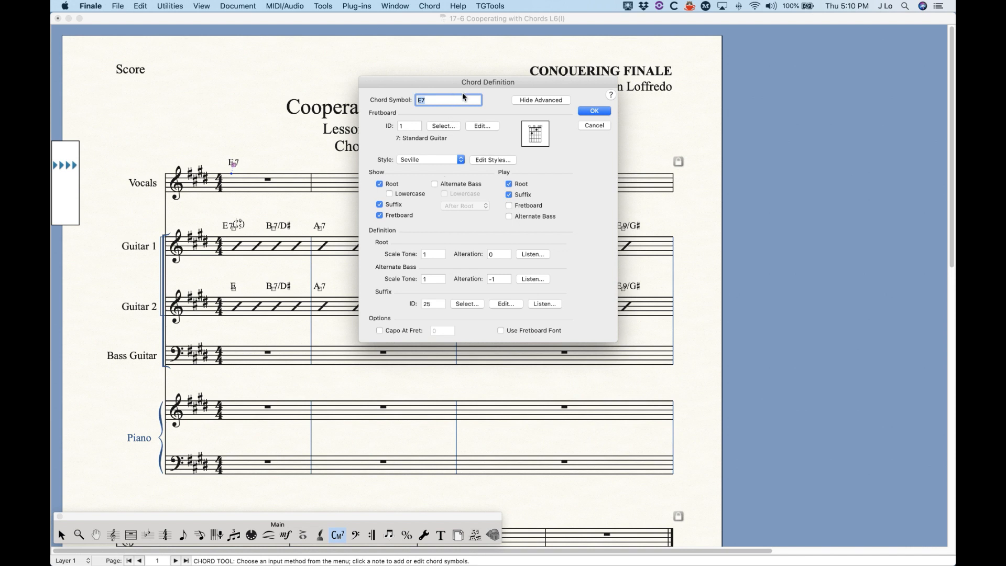
drag(449, 82, 422, 90)
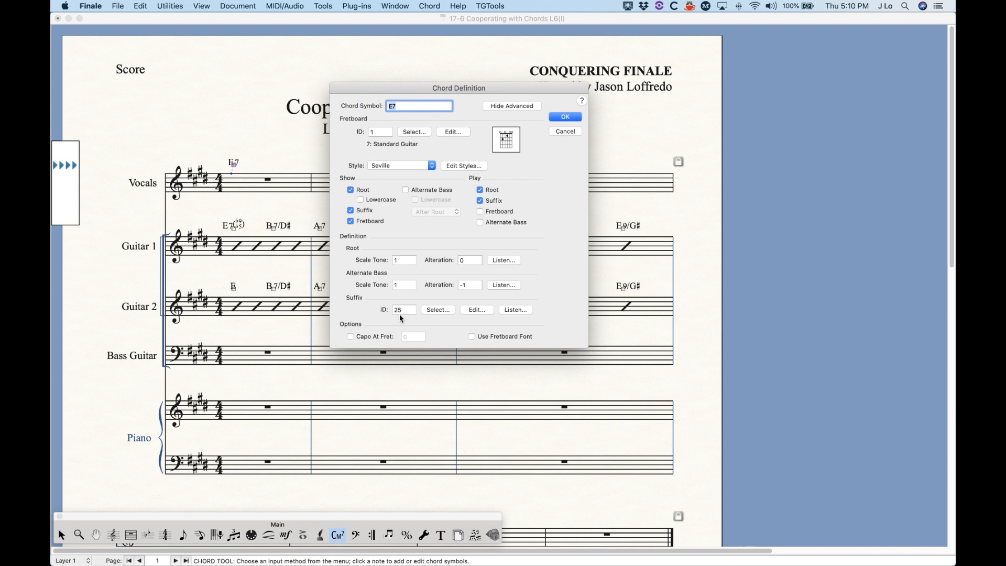
click(477, 310)
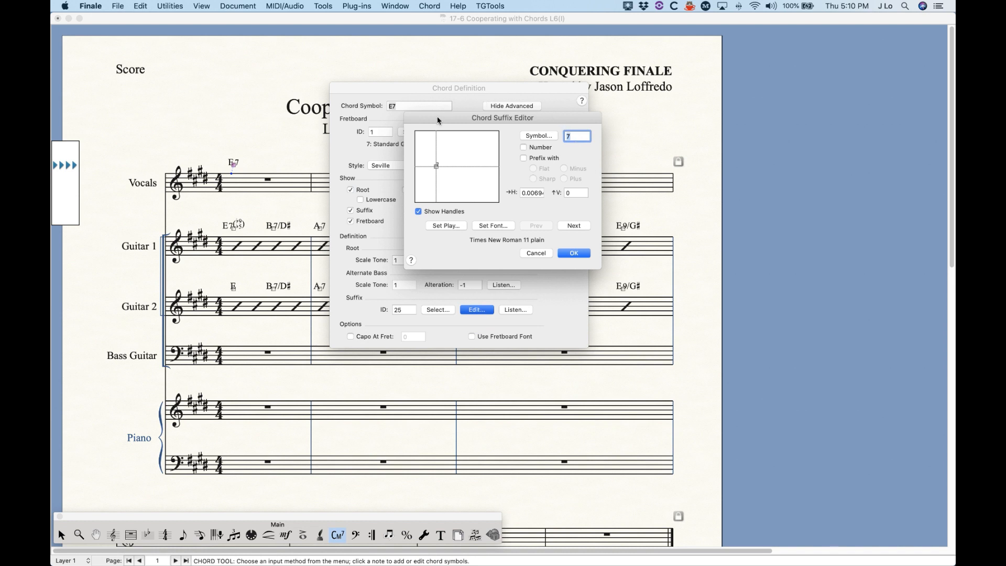
click(534, 255)
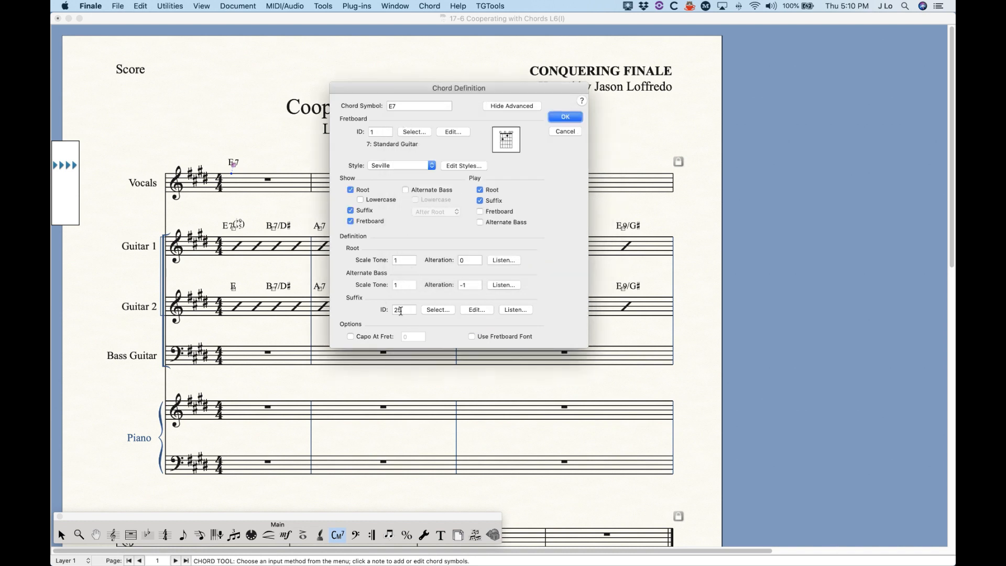
Step: Open the chord suffix library and look through it down to its last entries
click(439, 311)
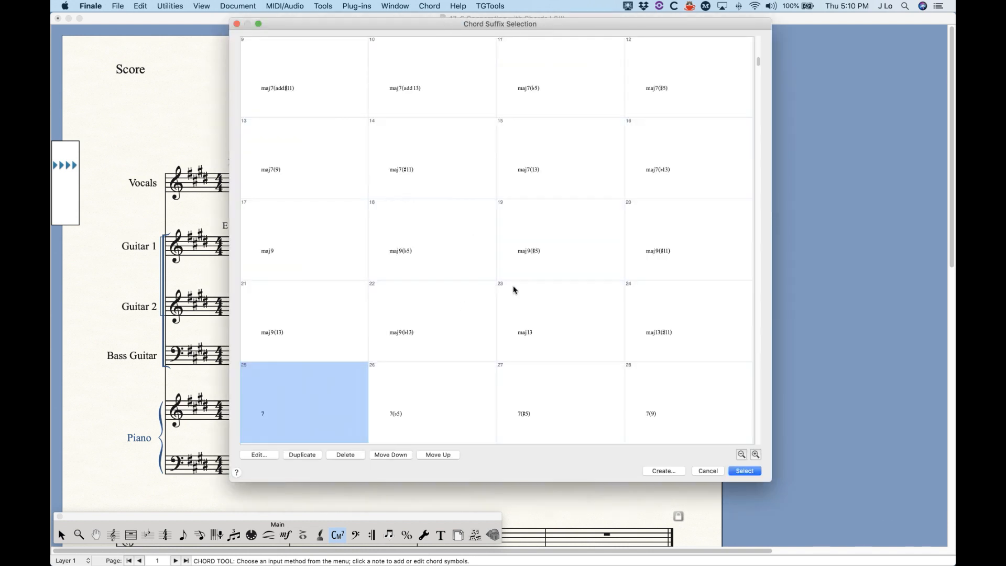
drag(435, 23, 416, 20)
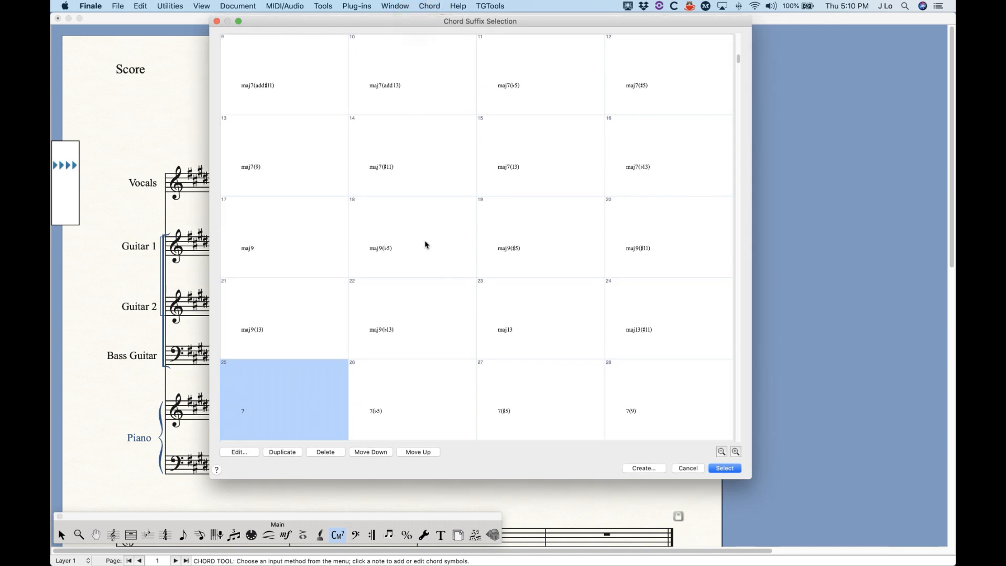
scroll(427, 268, down, 13)
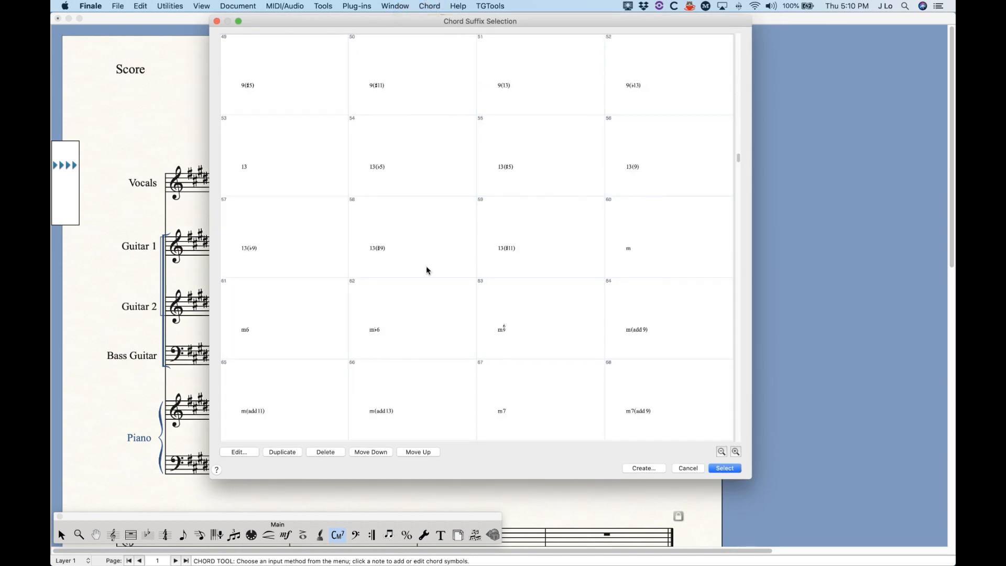
scroll(426, 271, down, 12)
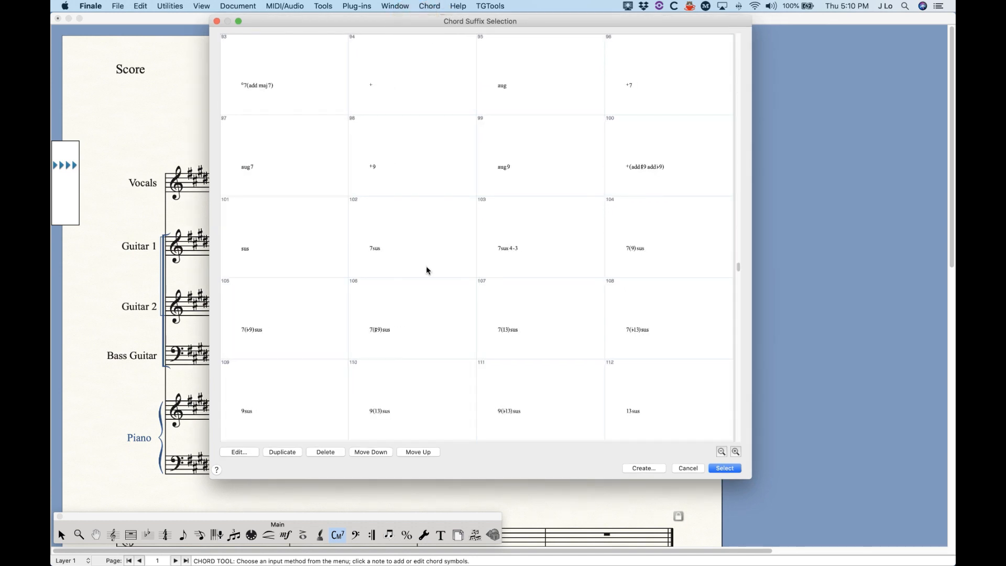
scroll(427, 269, down, 10)
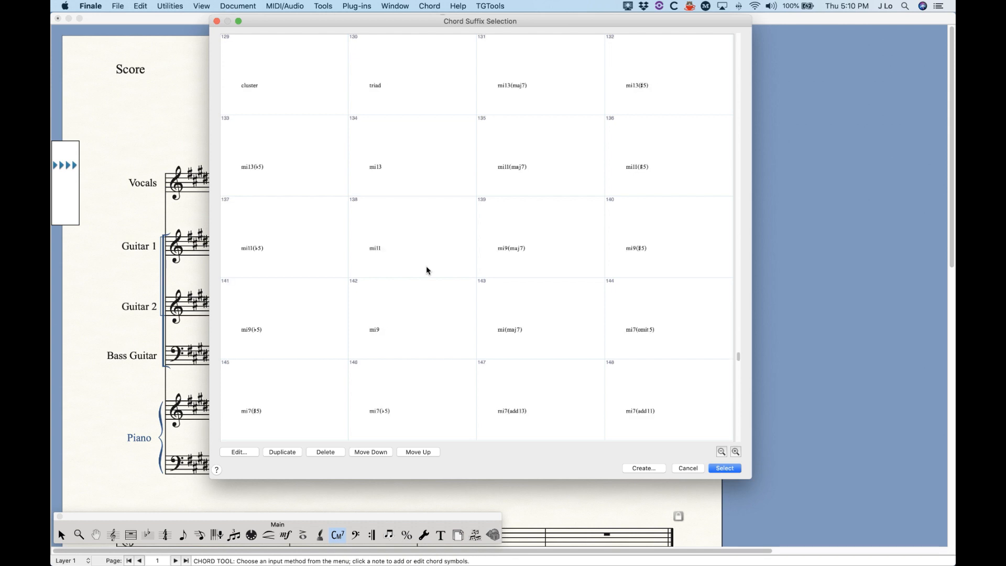
scroll(427, 271, down, 3)
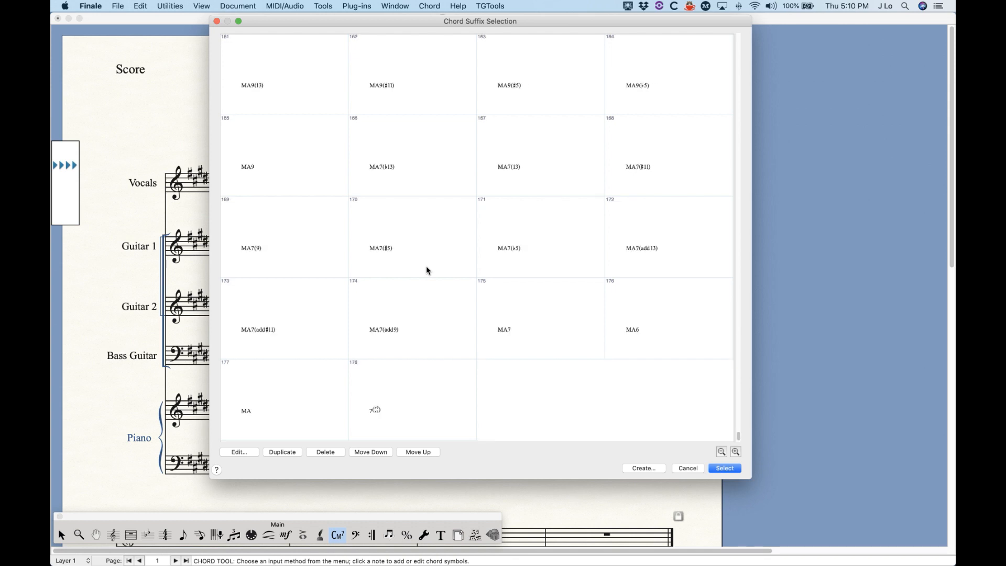
scroll(426, 282, up, 1)
scroll(427, 281, down, 1)
click(255, 402)
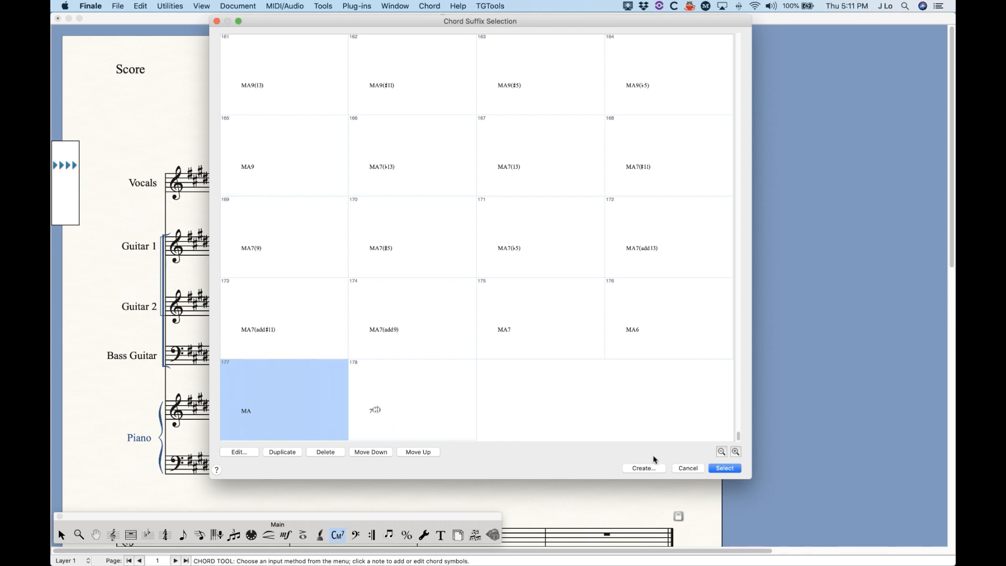
Step: Create a new chord suffix reading sus4, entering s, u, s and 4 as separate characters
click(642, 468)
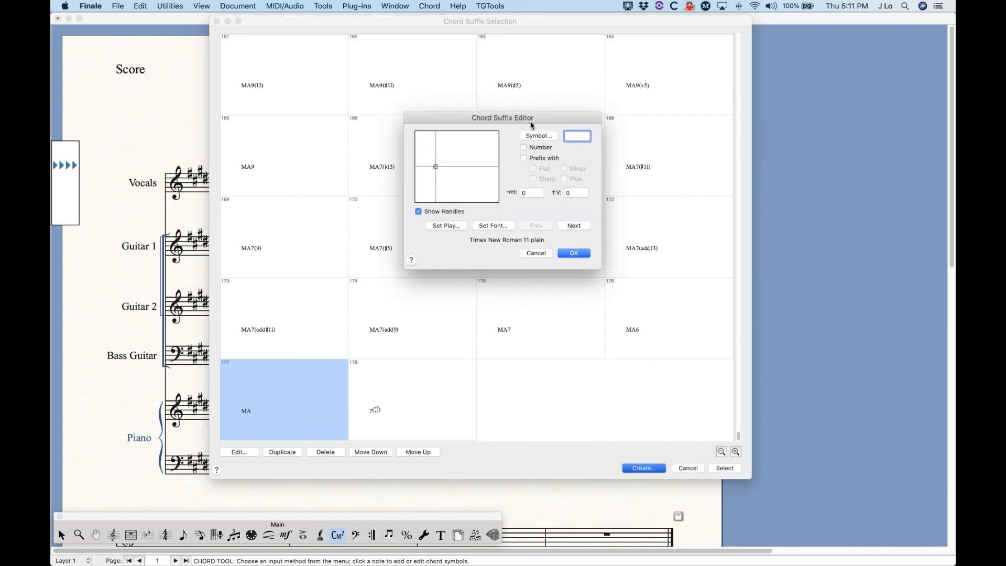
drag(531, 118, 495, 120)
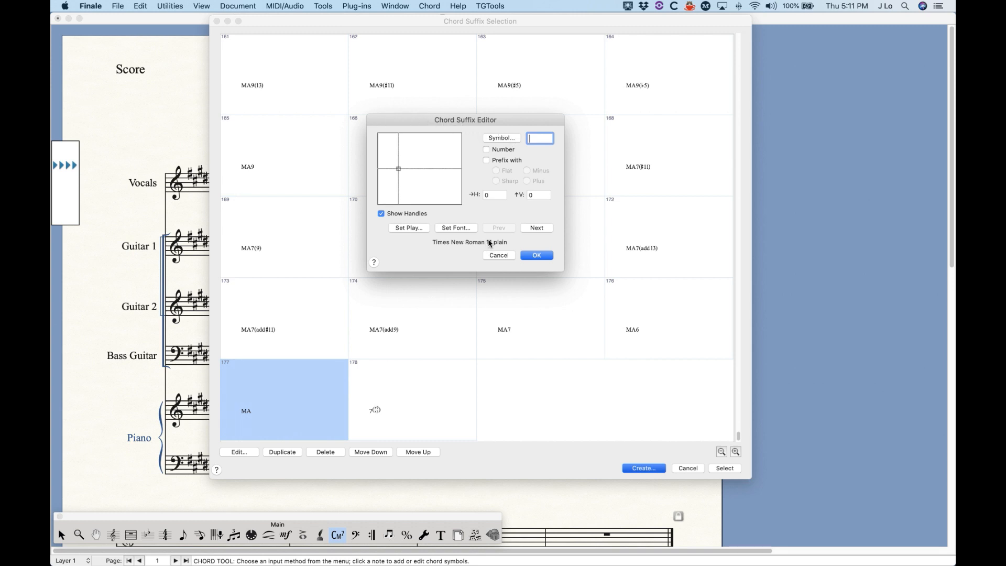
drag(464, 125, 478, 120)
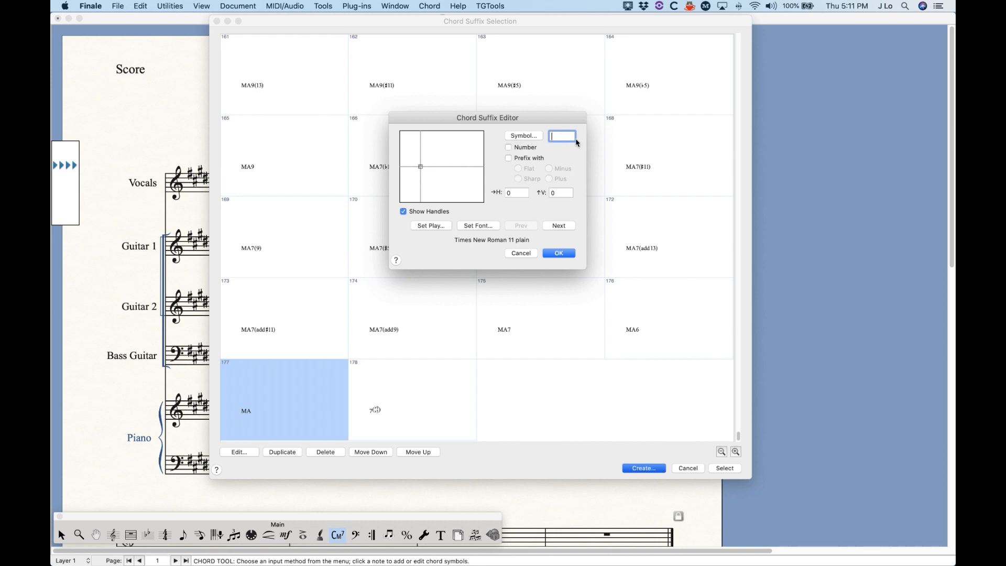
text(s)
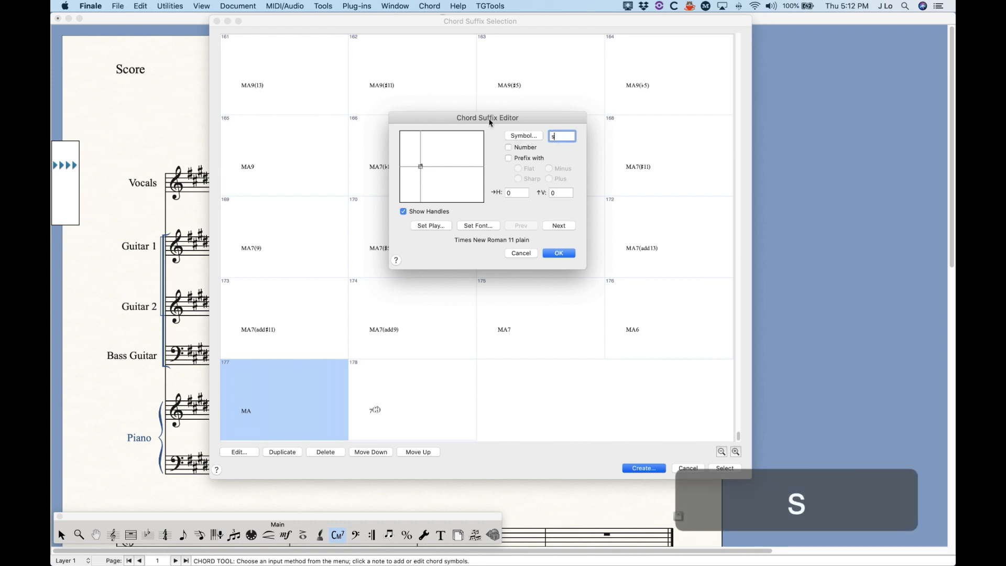
click(559, 225)
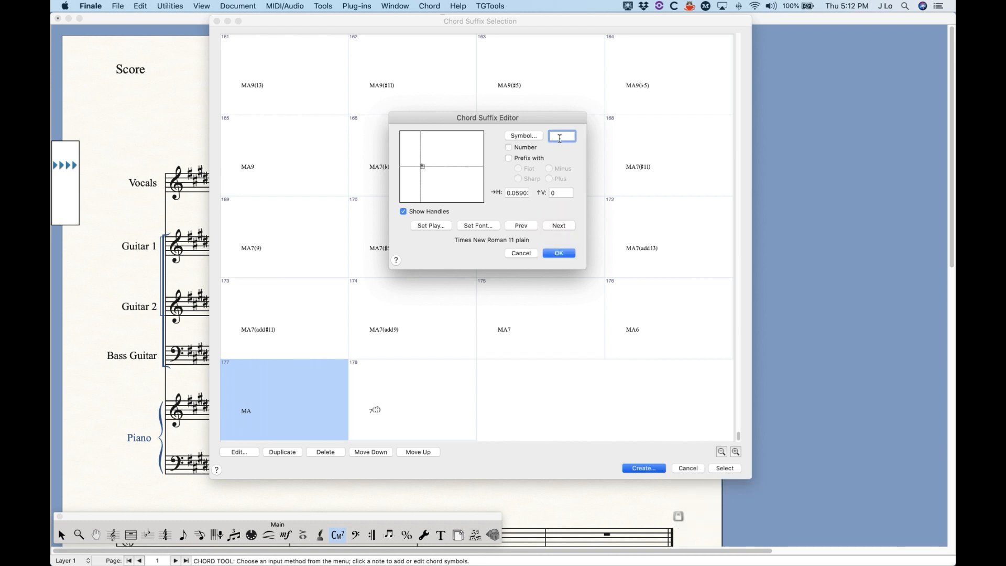
text(u)
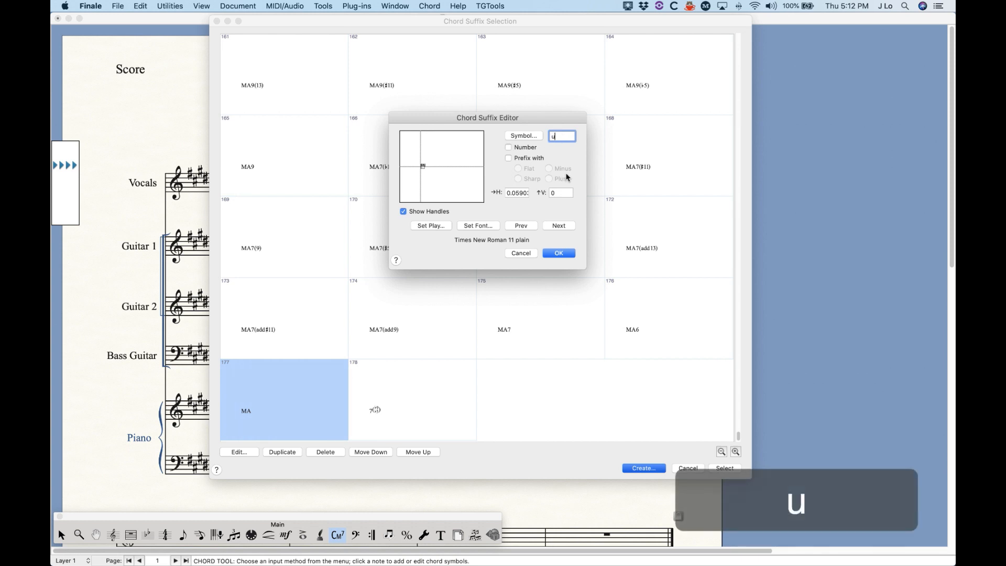
click(552, 225)
text(s)
click(559, 225)
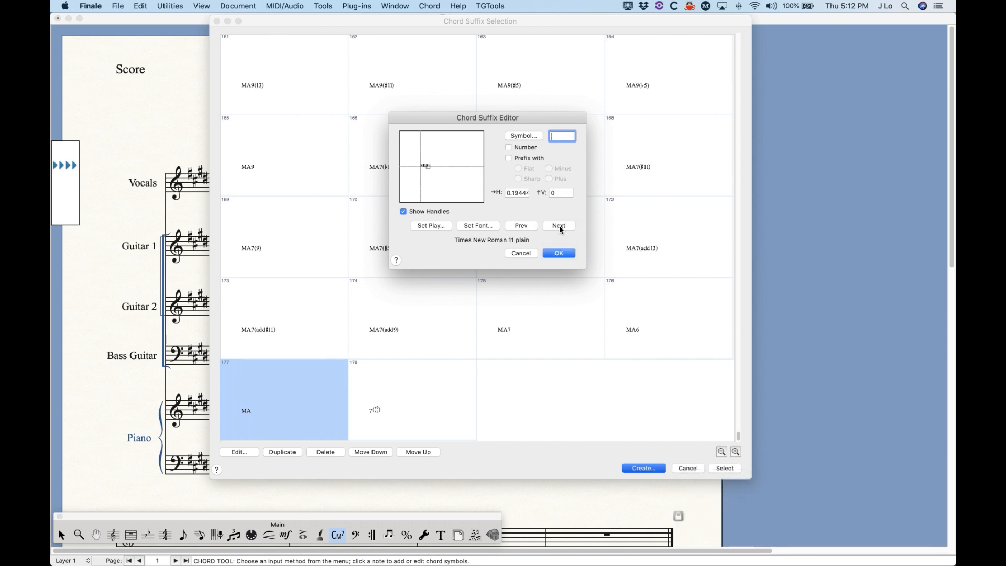
text(4)
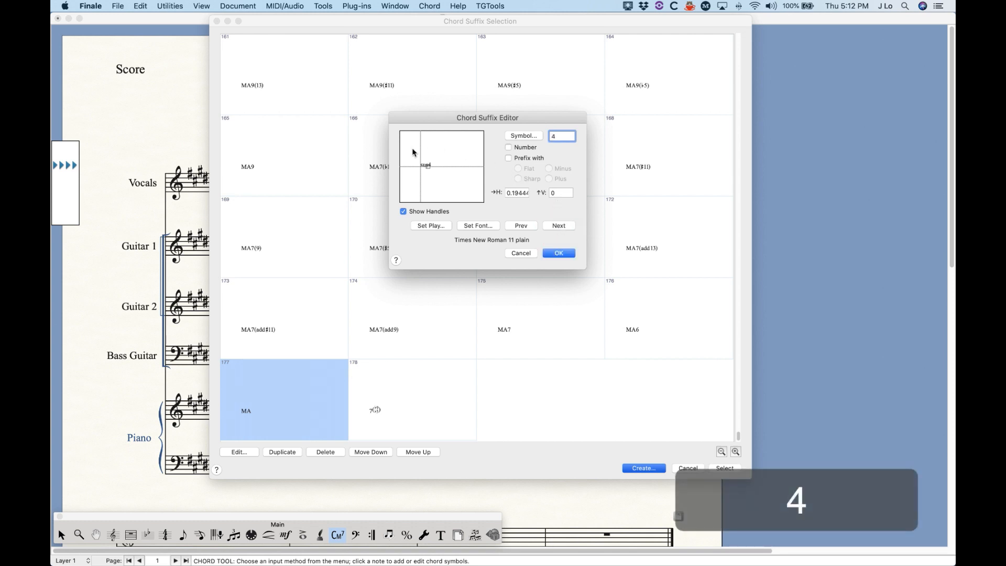
Step: Save the new sus4 suffix and apply it to the first Vocals chord
click(560, 256)
click(727, 469)
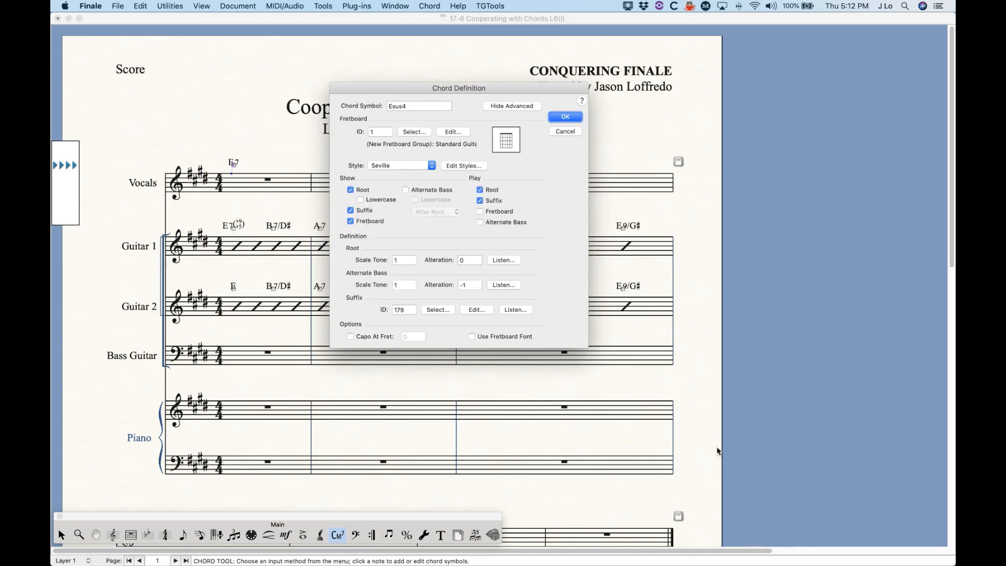
click(565, 116)
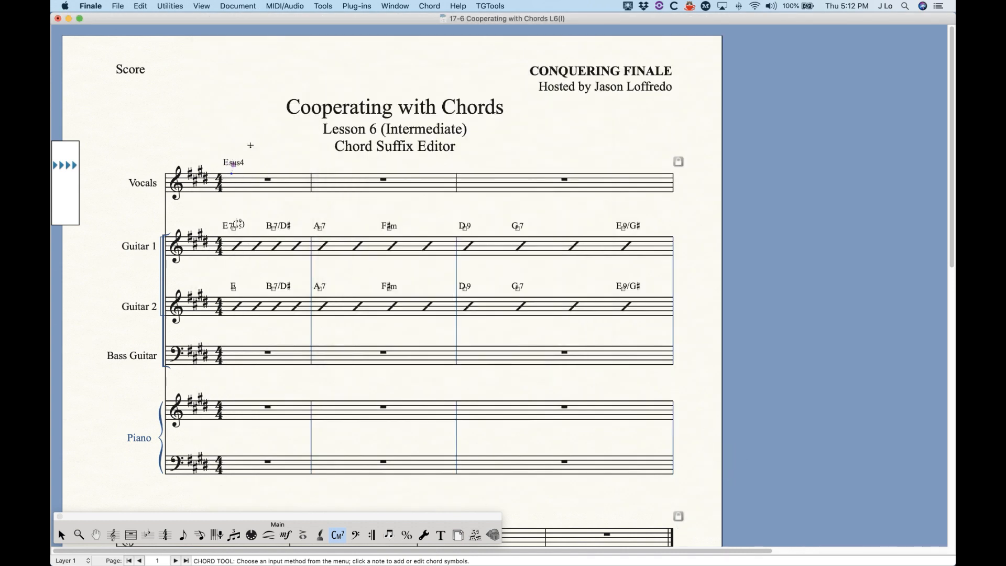
Step: Reopen the Vocals chord's definition and bring up its sus4 suffix from the library for editing
key(super+equal)
key(super+equal)
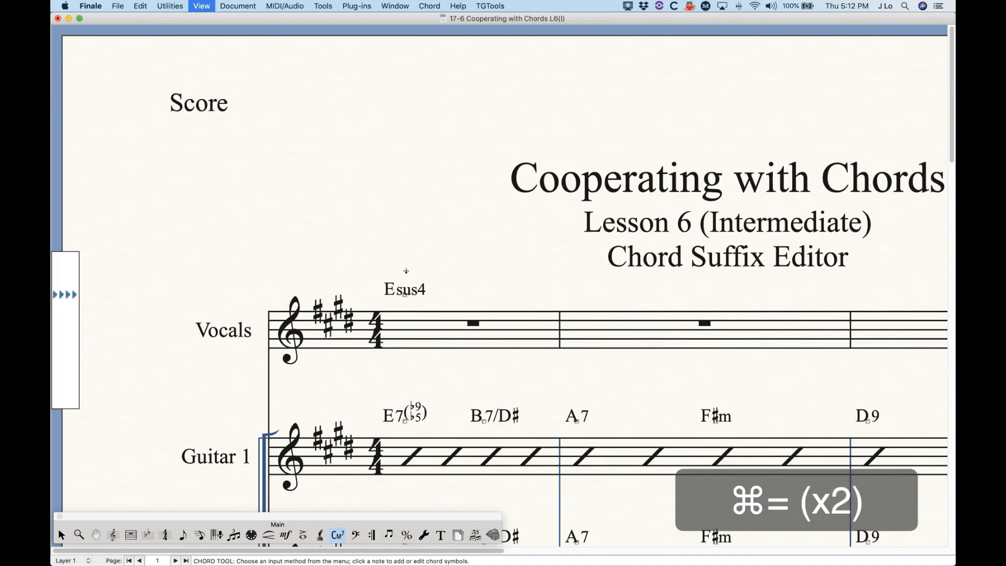
scroll(363, 176, down, 5)
scroll(363, 177, right, 2)
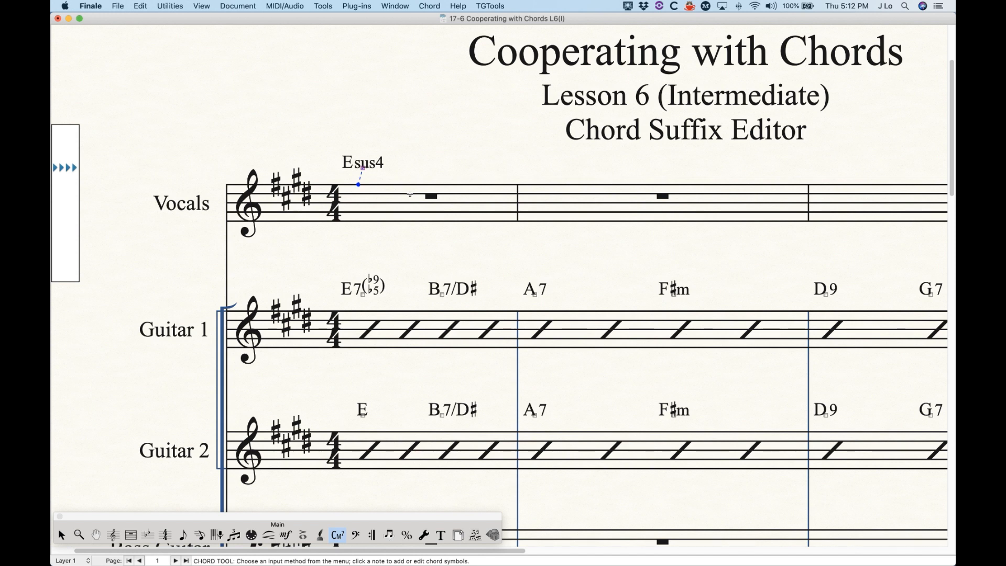
key(Return)
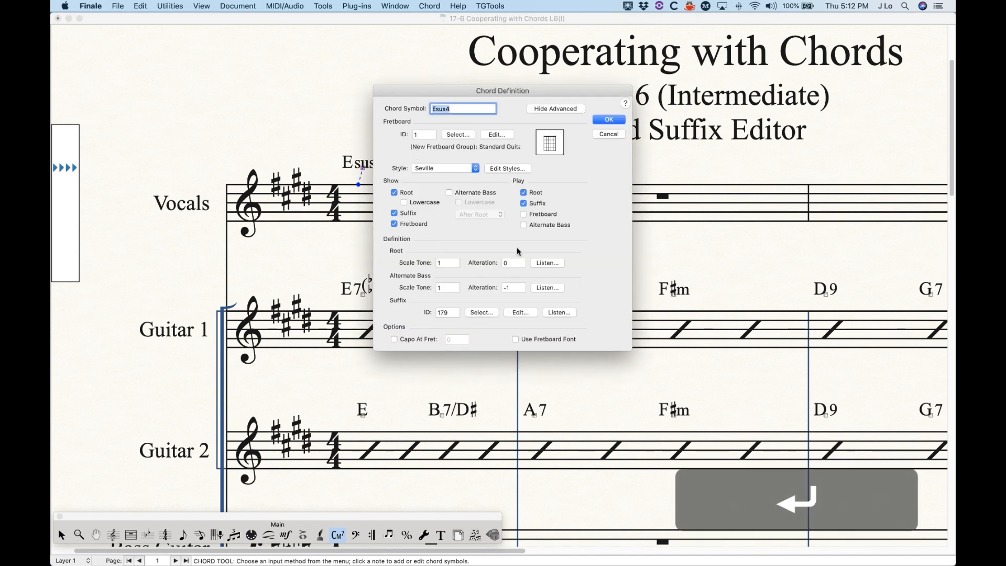
click(483, 313)
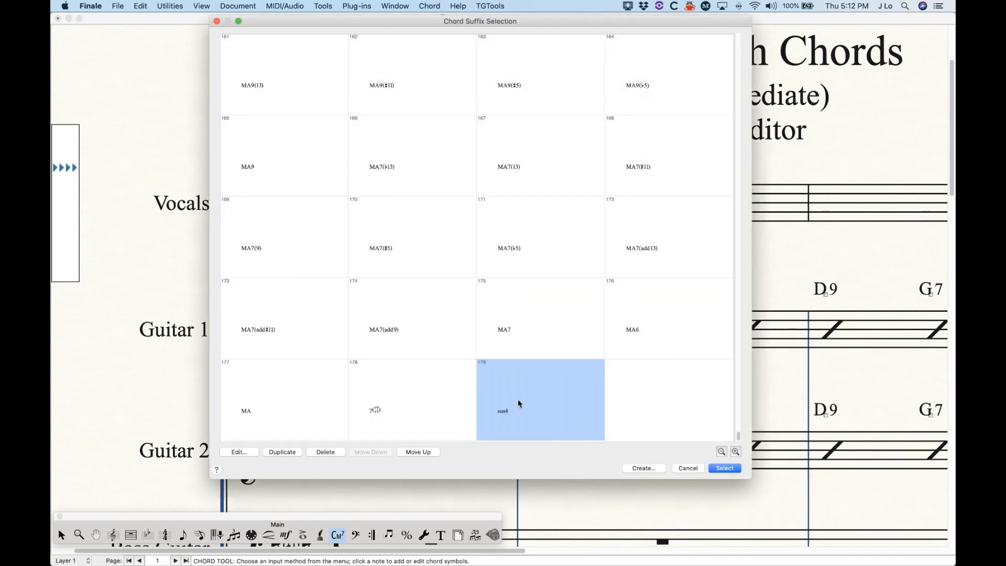
click(243, 452)
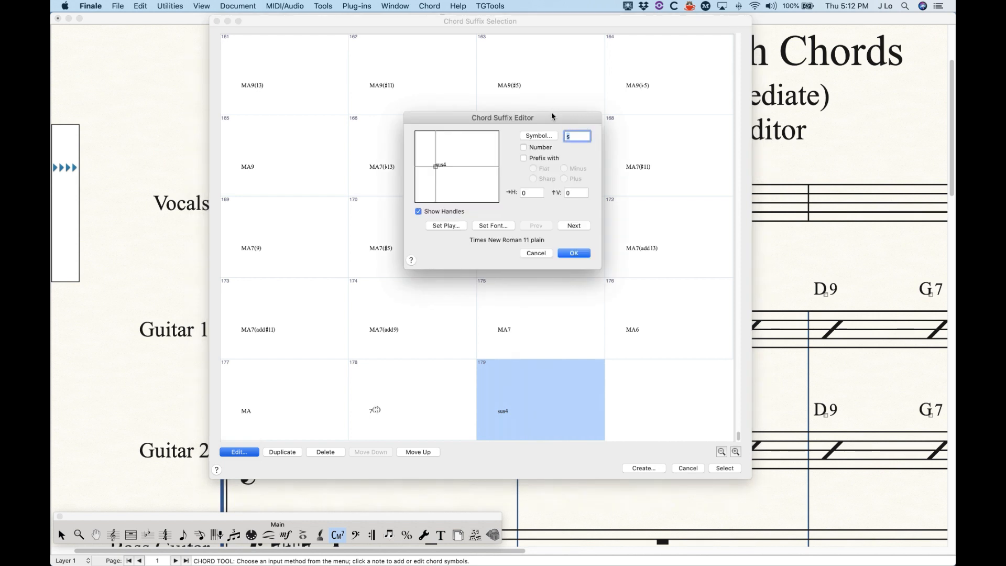
drag(552, 116, 539, 110)
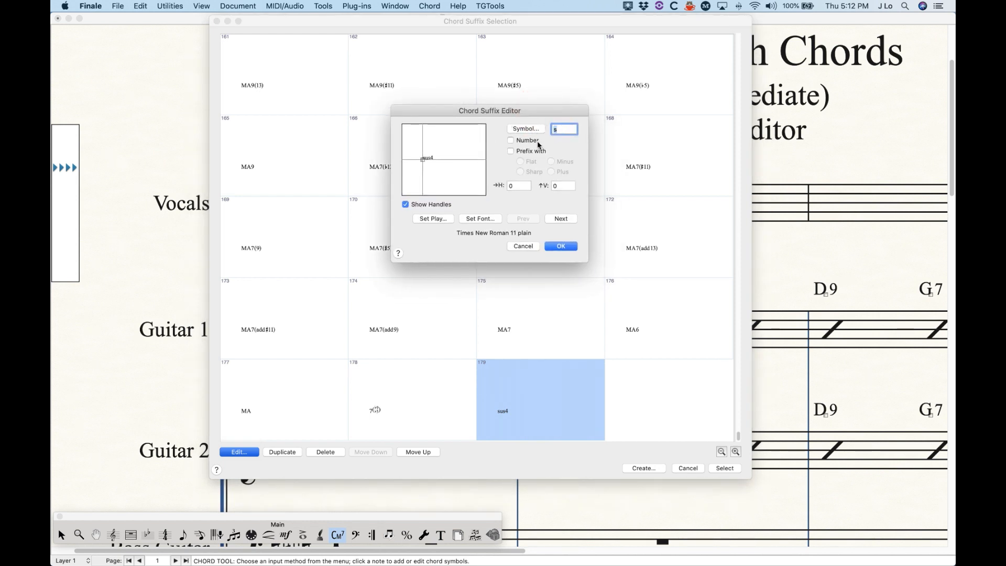
Step: Go back and forth through the individual characters of the sus4 suffix, ending on the 4
click(564, 220)
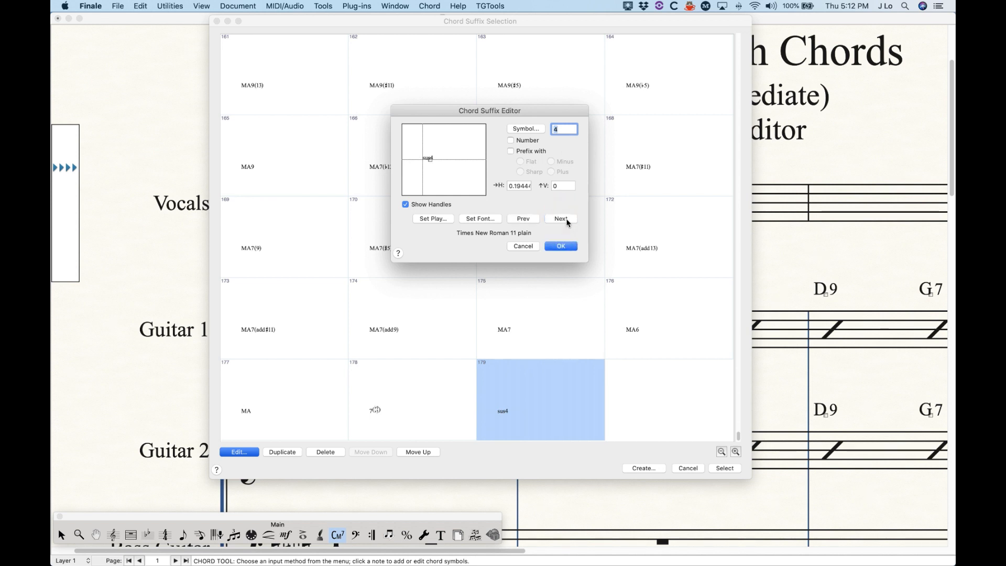
click(529, 220)
click(526, 220)
click(531, 223)
click(566, 221)
click(567, 221)
click(567, 221)
Step: Replace the suffix's 4 with the ARABIC START OF RUB EL HIZB symbol from the symbol table, and restore the 4
click(526, 129)
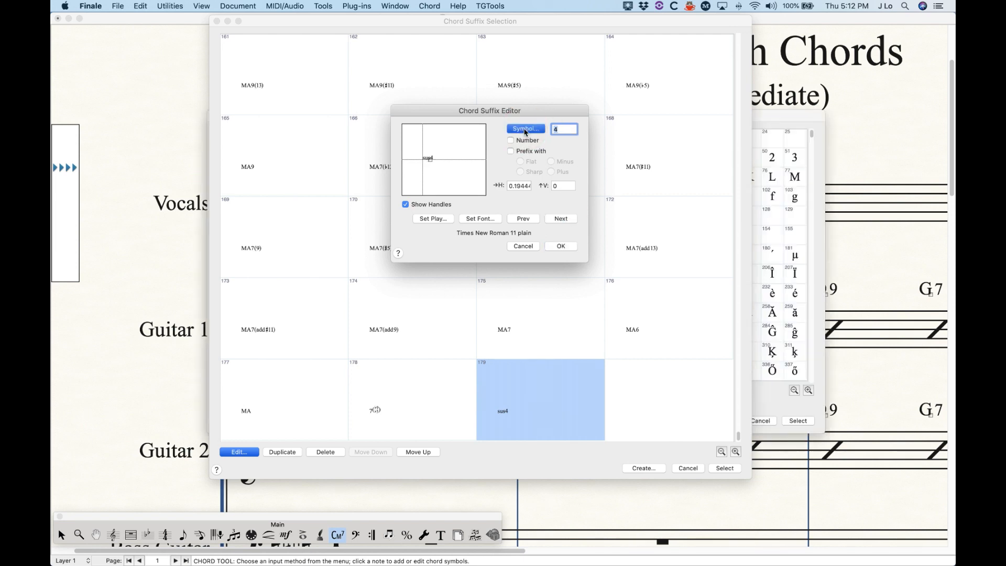
drag(574, 116, 554, 96)
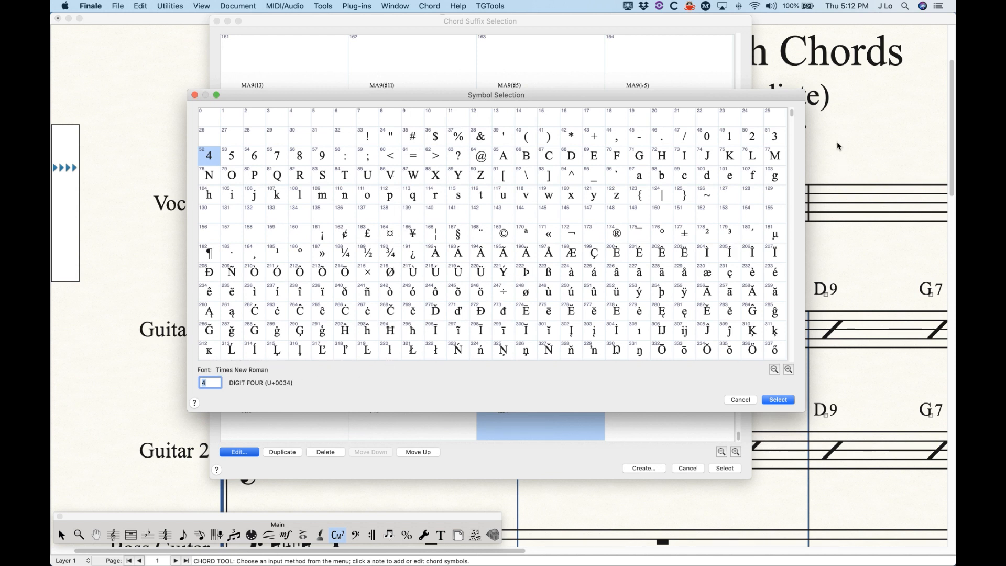
drag(793, 116, 784, 263)
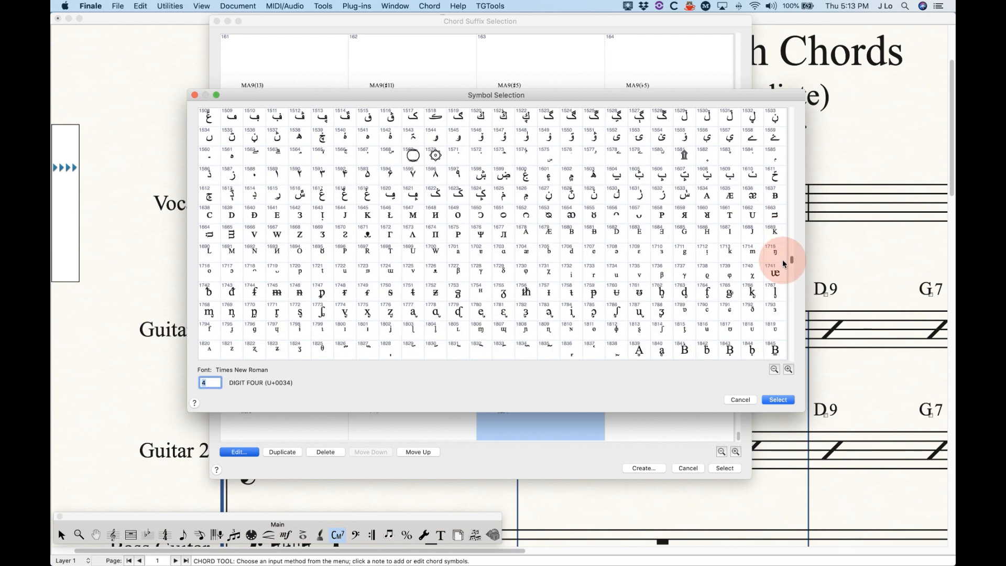
click(436, 155)
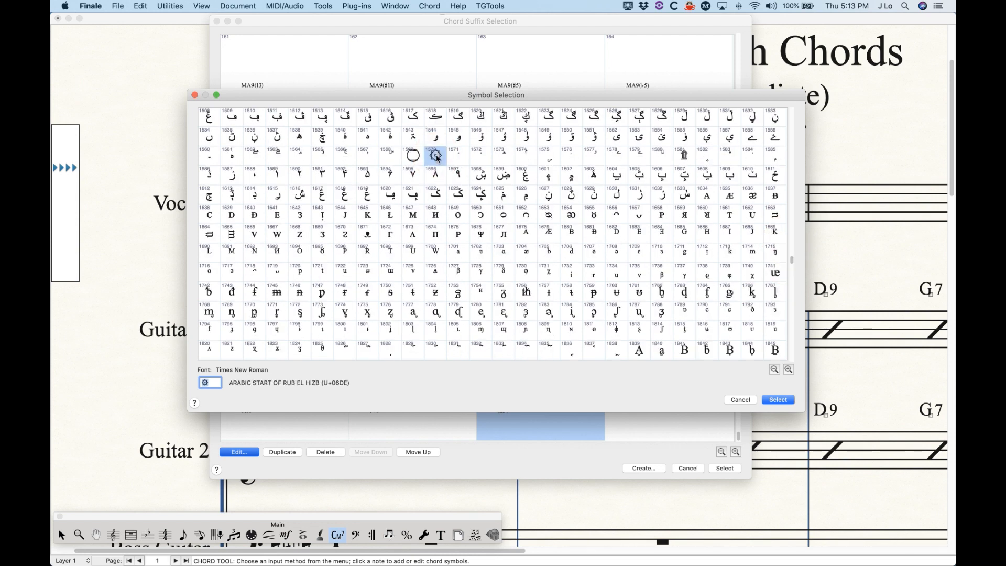
click(779, 400)
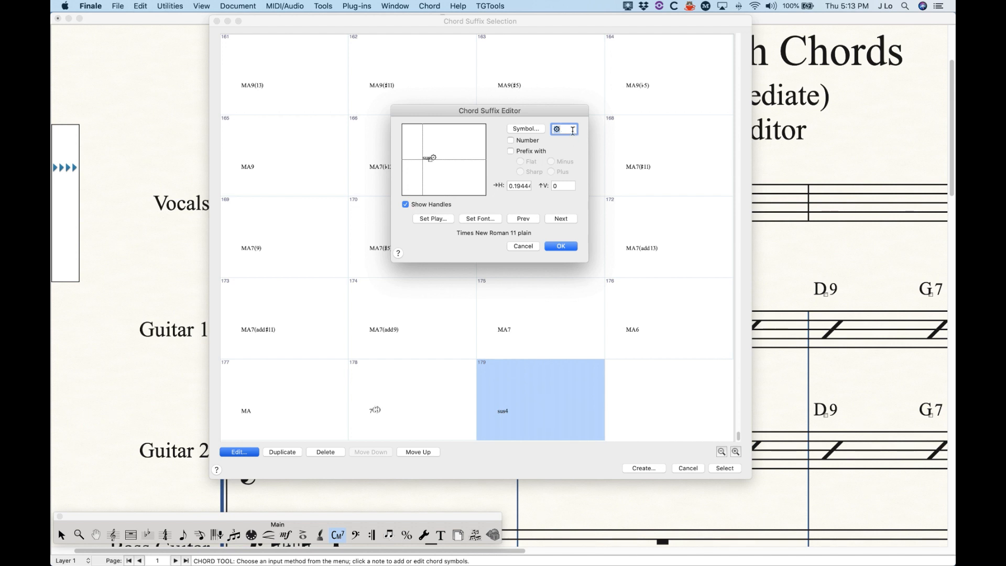
text(4)
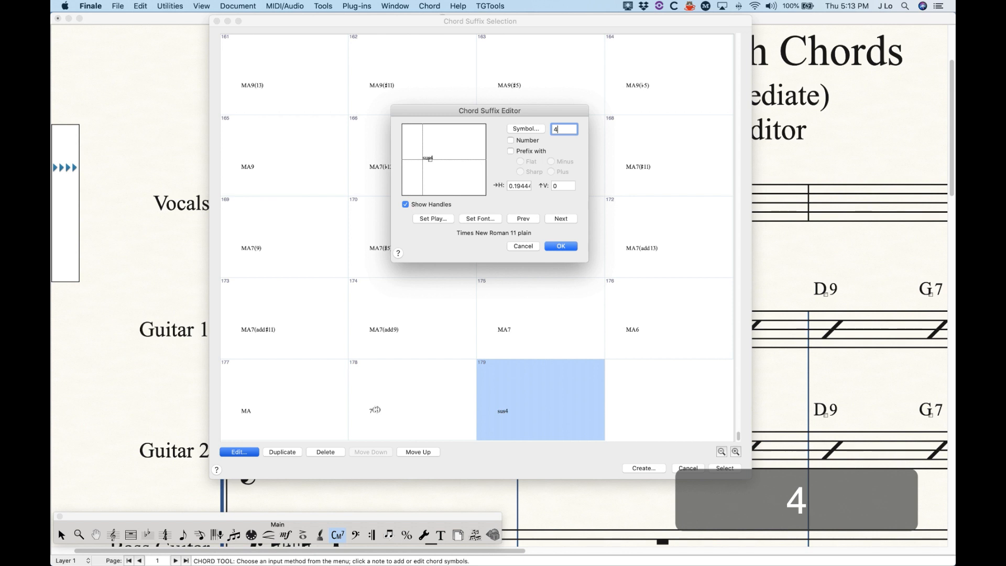
Step: Go back to the first s of the suffix and step forward to the second s, reviewing each character's offsets
click(524, 219)
click(525, 220)
click(525, 219)
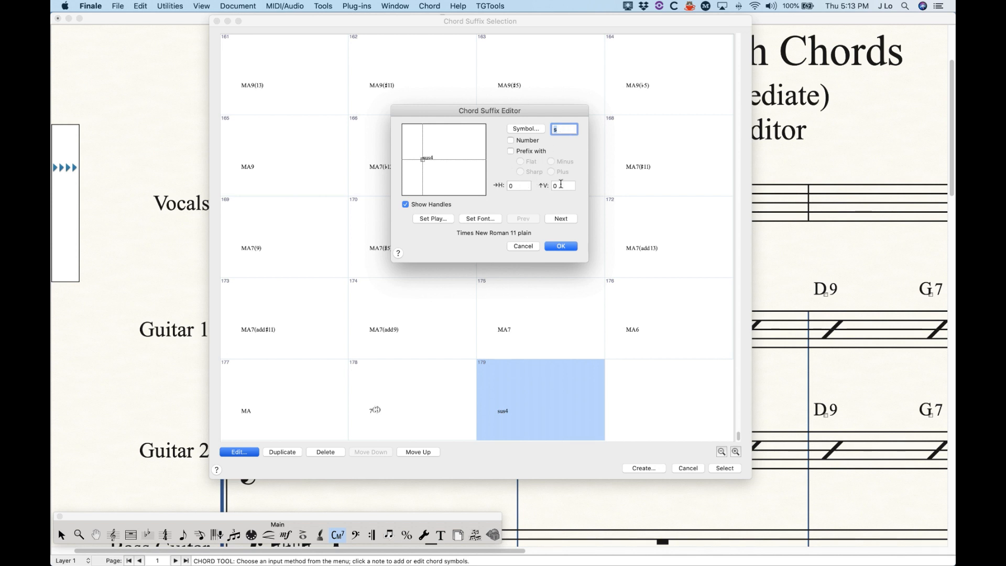
click(569, 220)
click(559, 217)
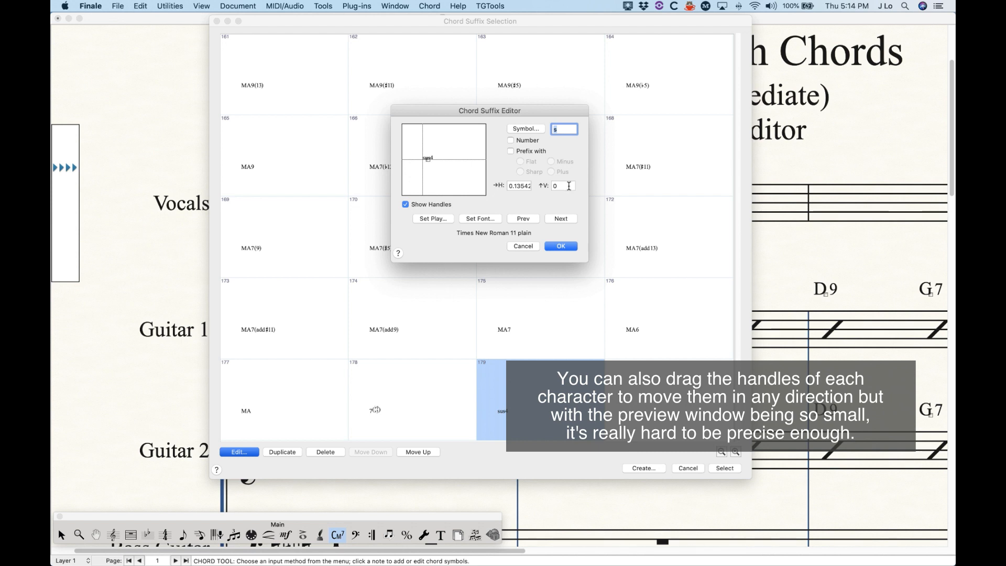
Step: Raise the suffix's 4 by setting its vertical offset to .1
click(564, 219)
click(564, 186)
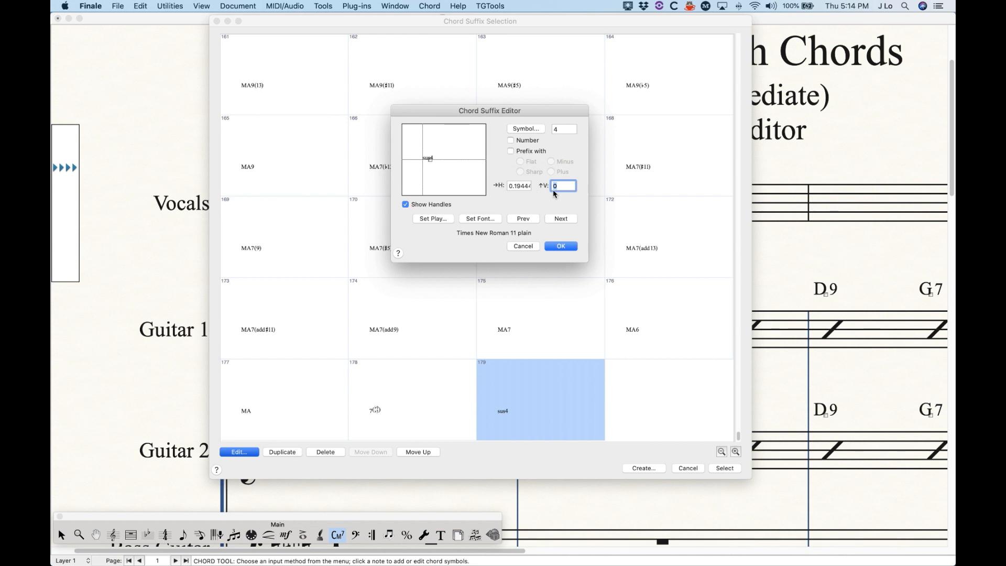
text(.1)
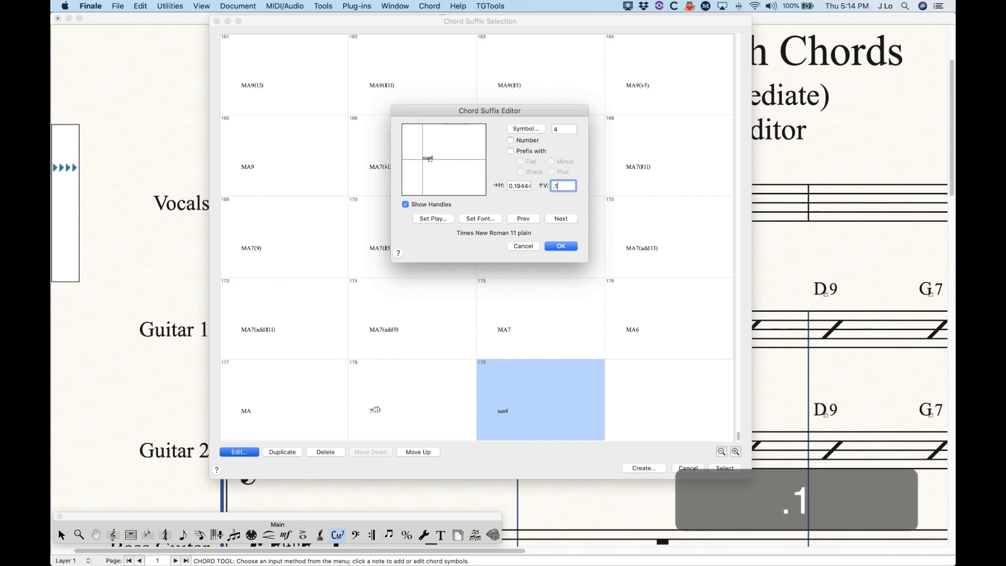
click(524, 186)
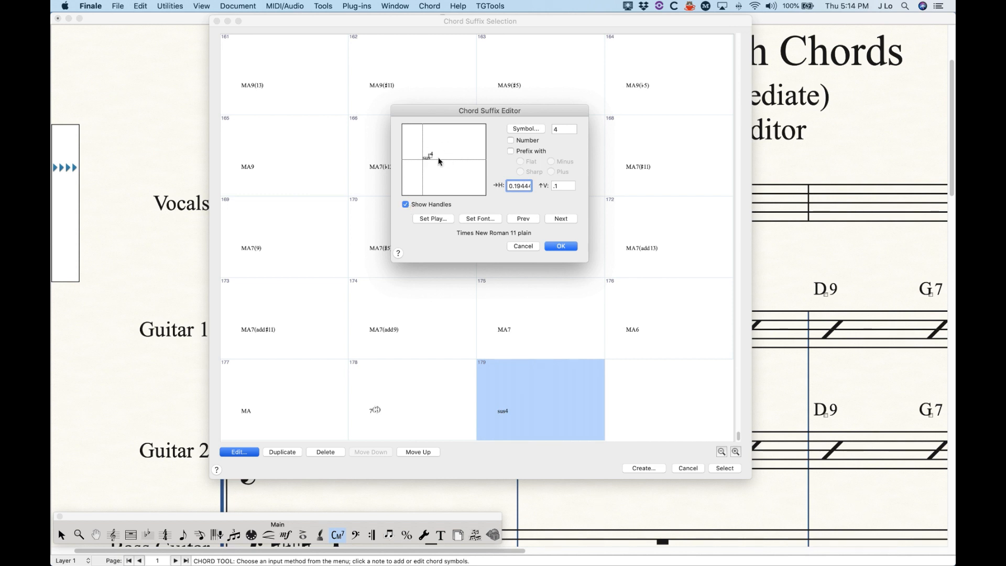
Step: Turn the character handles off and on again, and reset the 4's vertical offset to 0
click(406, 205)
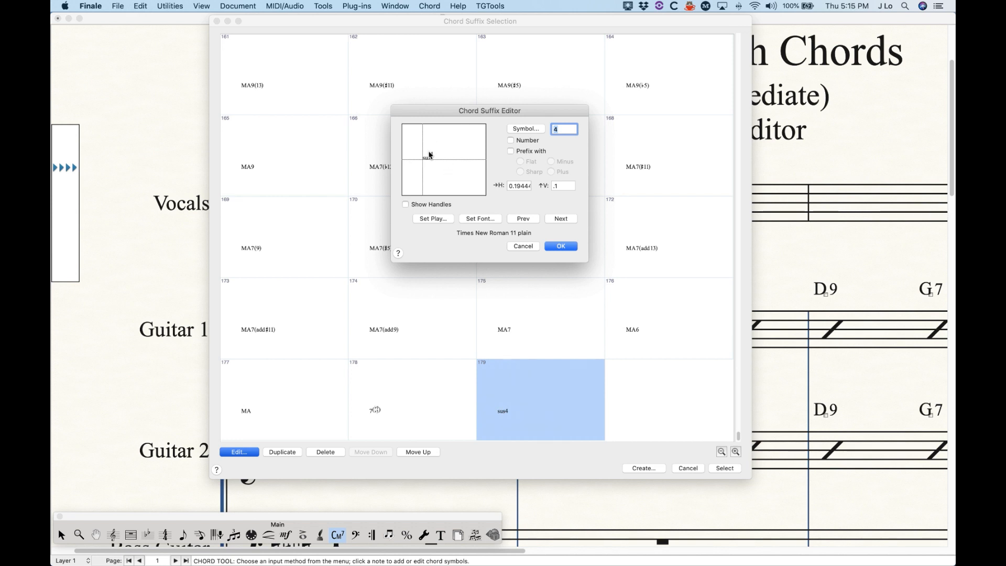
click(406, 204)
click(564, 187)
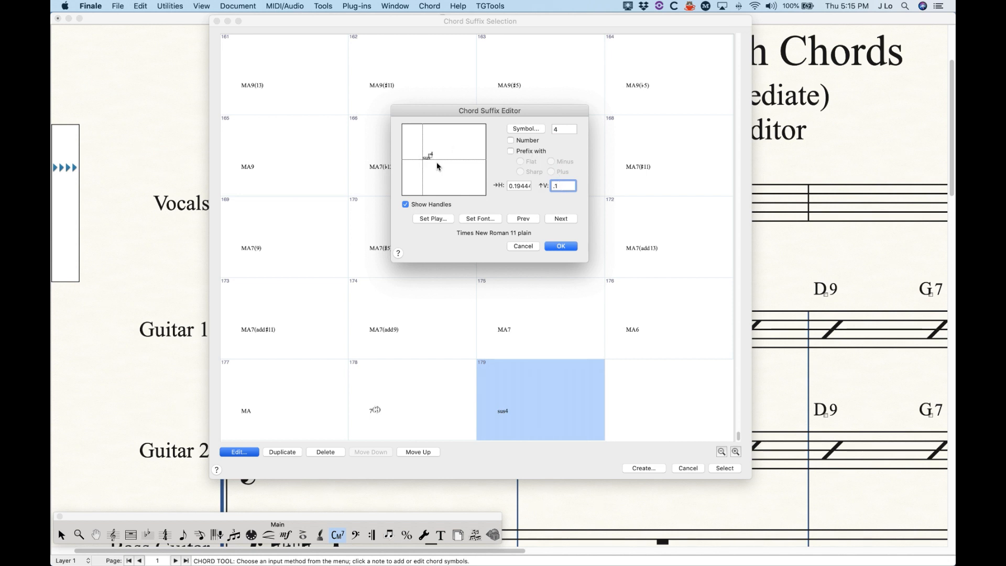
key(BackSpace)
key(BackSpace)
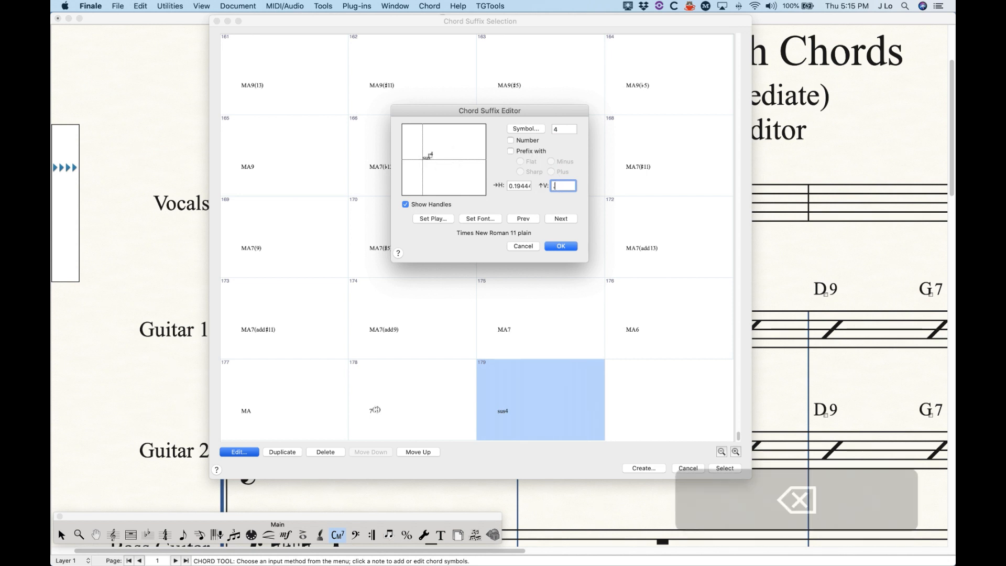
text(0)
click(525, 187)
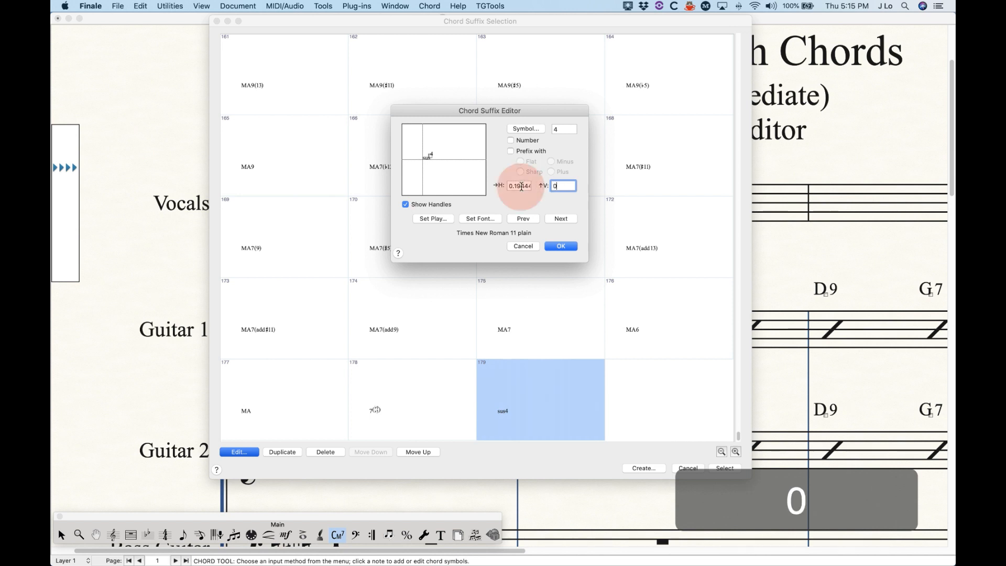
Step: Set the horizontal offset of the suffix's u to 0.1
click(529, 219)
click(528, 219)
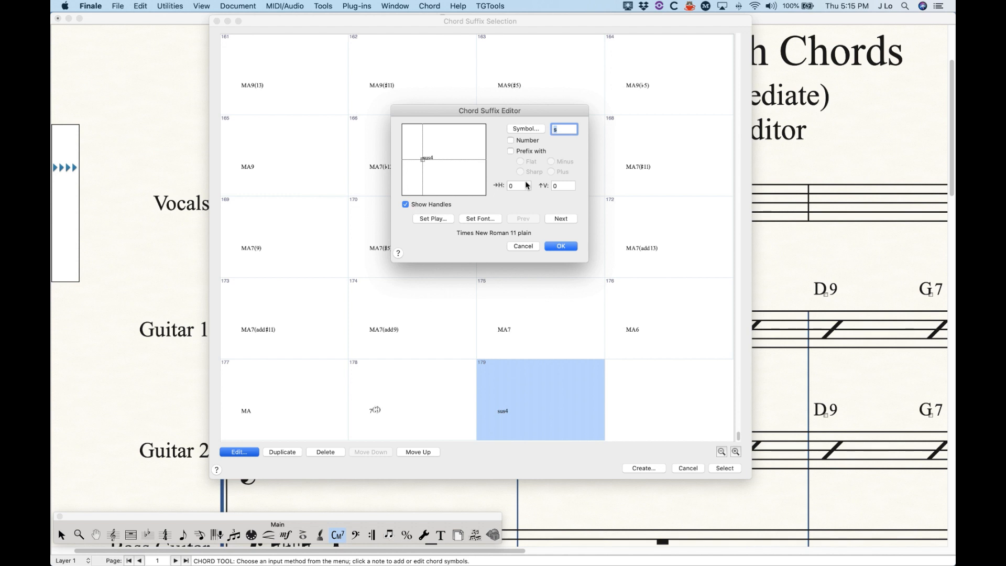
click(560, 218)
drag(516, 185, 556, 215)
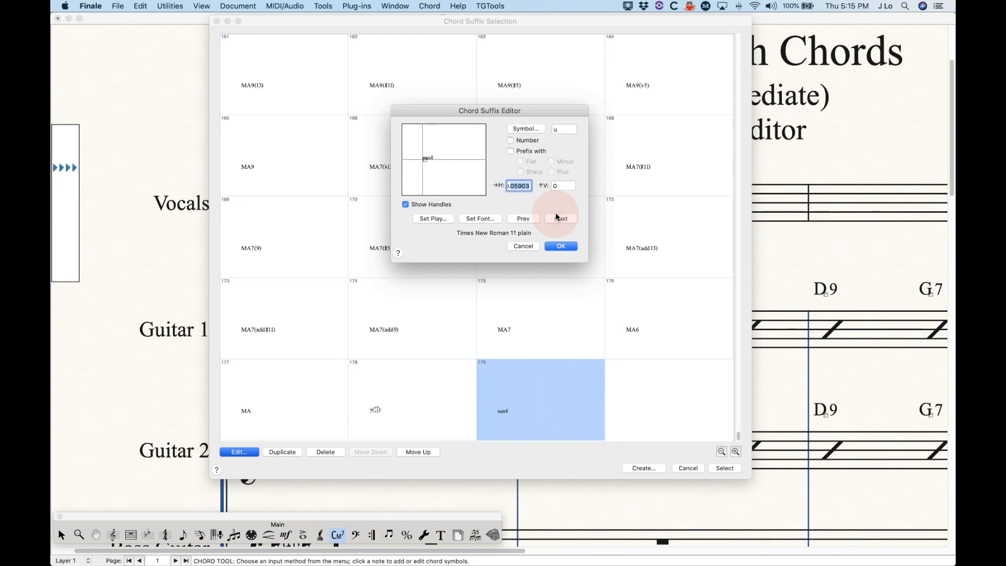
text(1)
Step: Set the horizontal offset of the suffix's second s to 0.2 and that of the 4 to 0.3
click(561, 219)
drag(516, 186, 545, 205)
text(2)
click(560, 219)
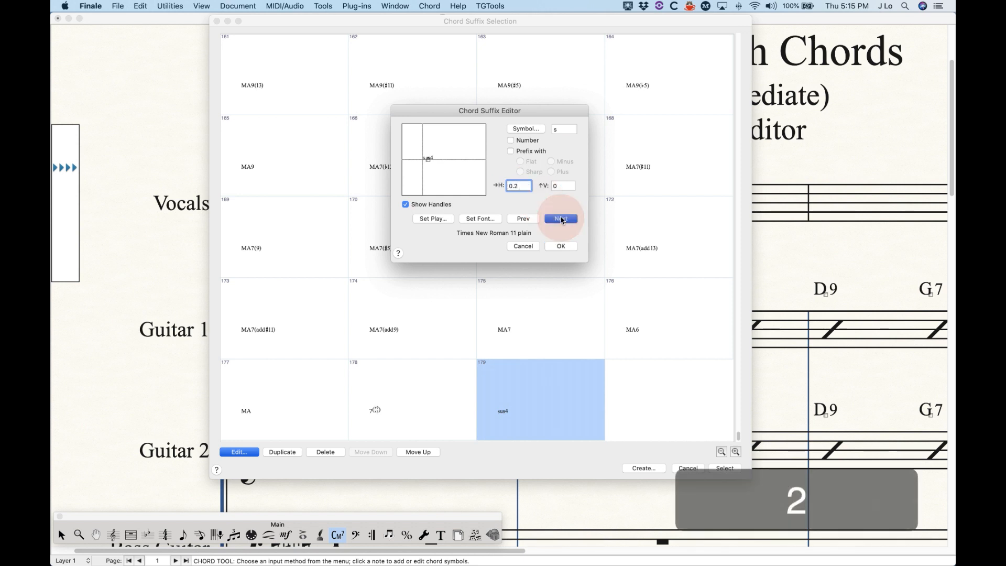
drag(515, 186, 557, 204)
text(3)
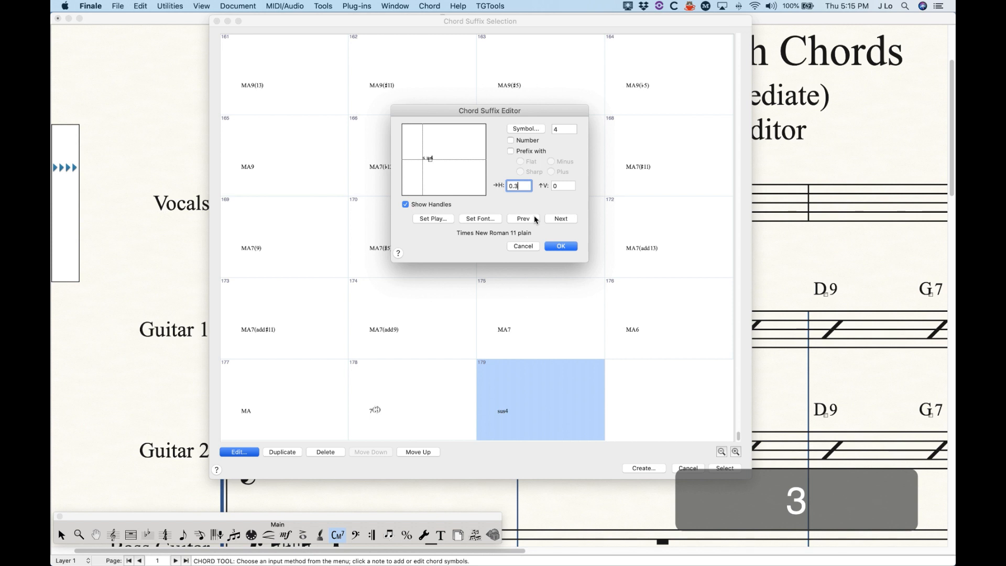
click(557, 187)
Step: Save the respaced sus4 suffix and apply it to the Vocals chord
click(562, 246)
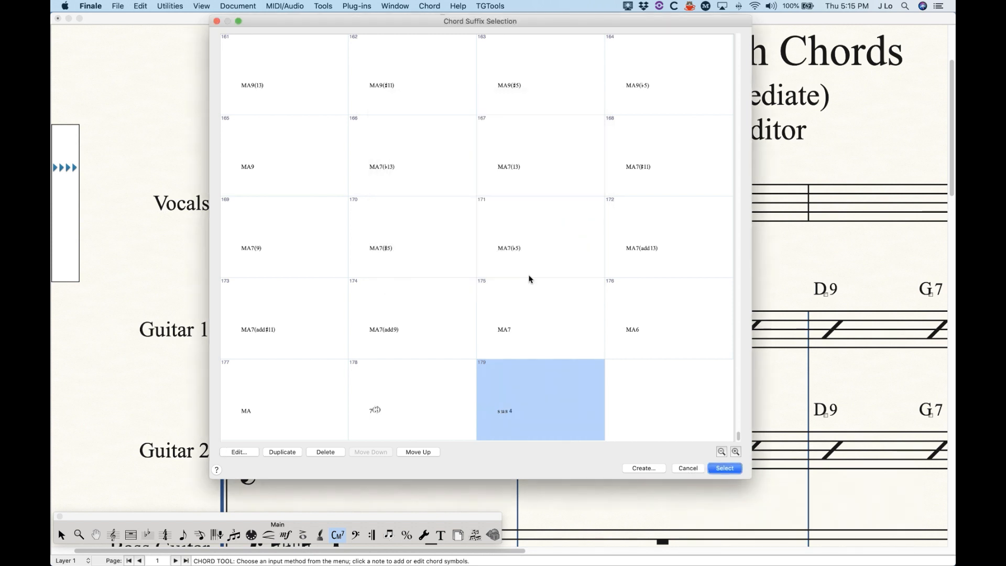
click(725, 468)
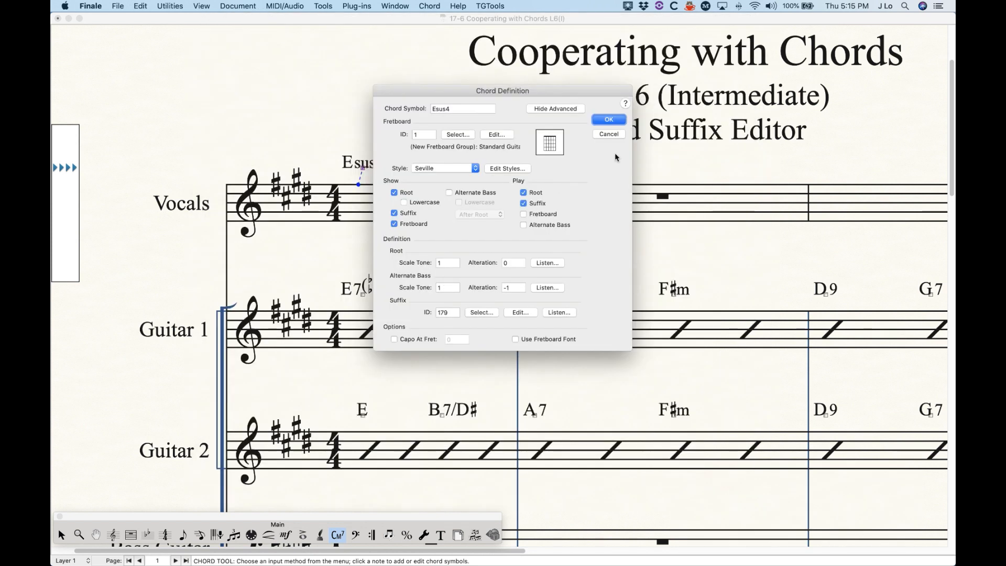
click(604, 121)
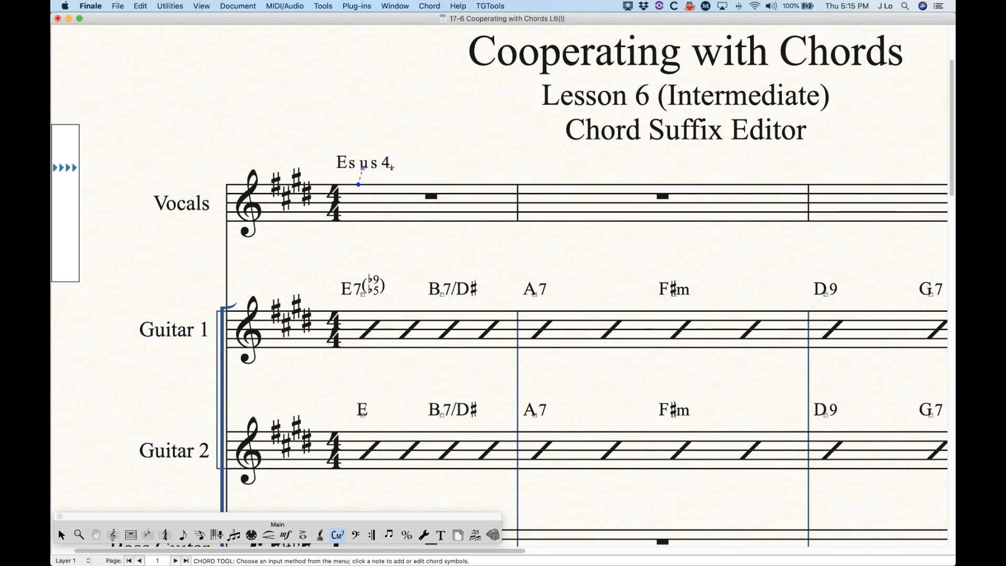
Step: Reopen the Vocals chord's definition and start a new, empty suffix from the suffix library
key(Return)
click(483, 312)
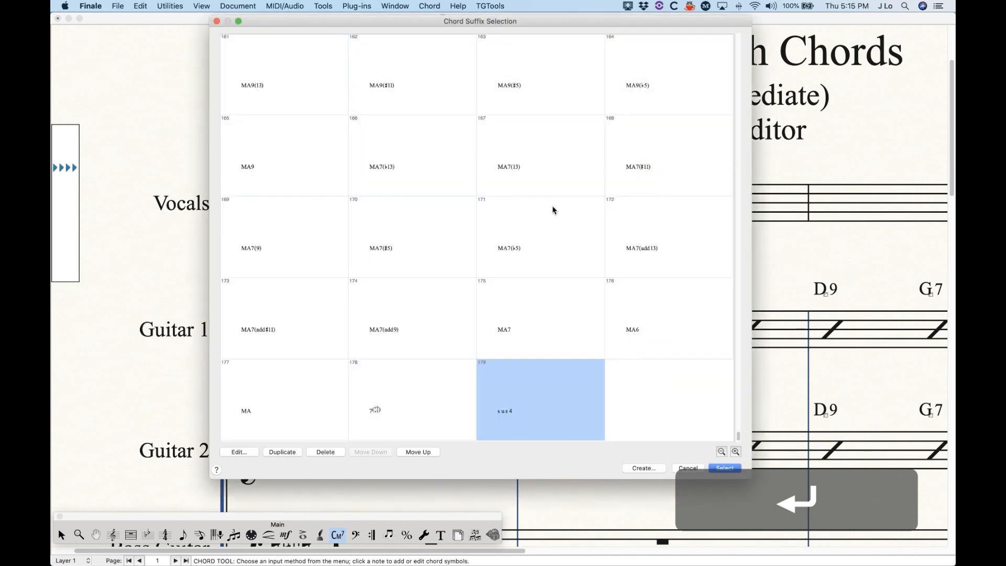
click(239, 452)
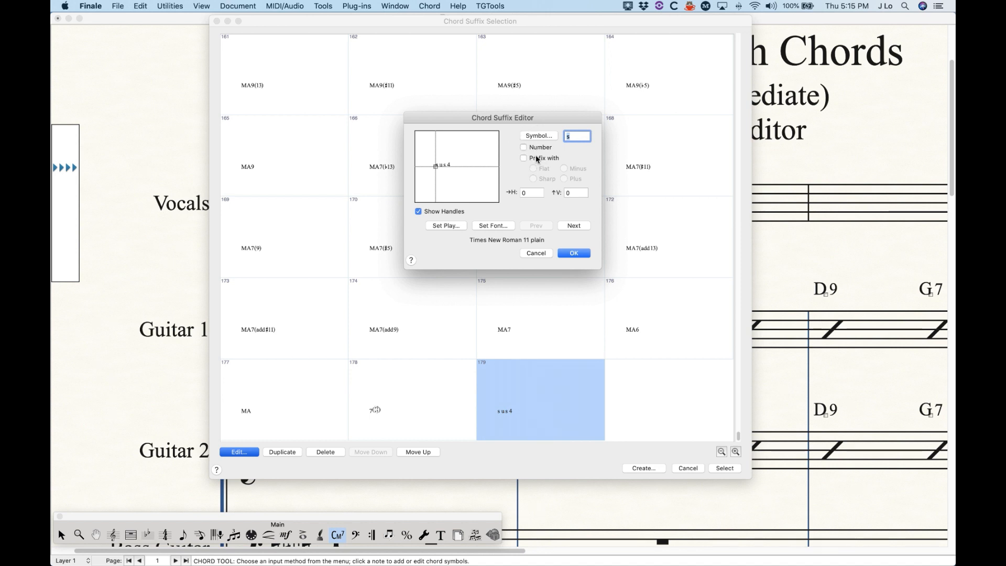
click(535, 254)
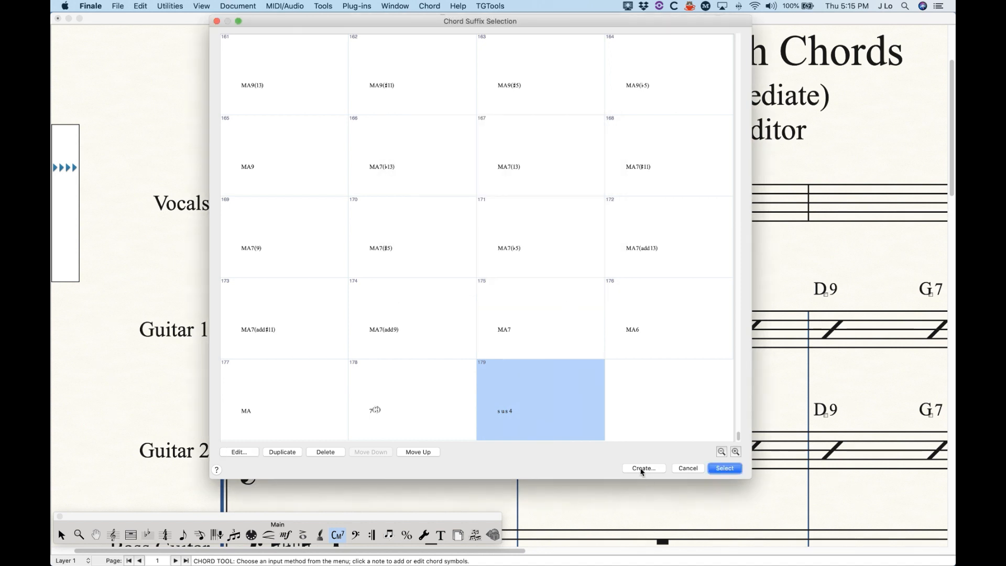
click(642, 469)
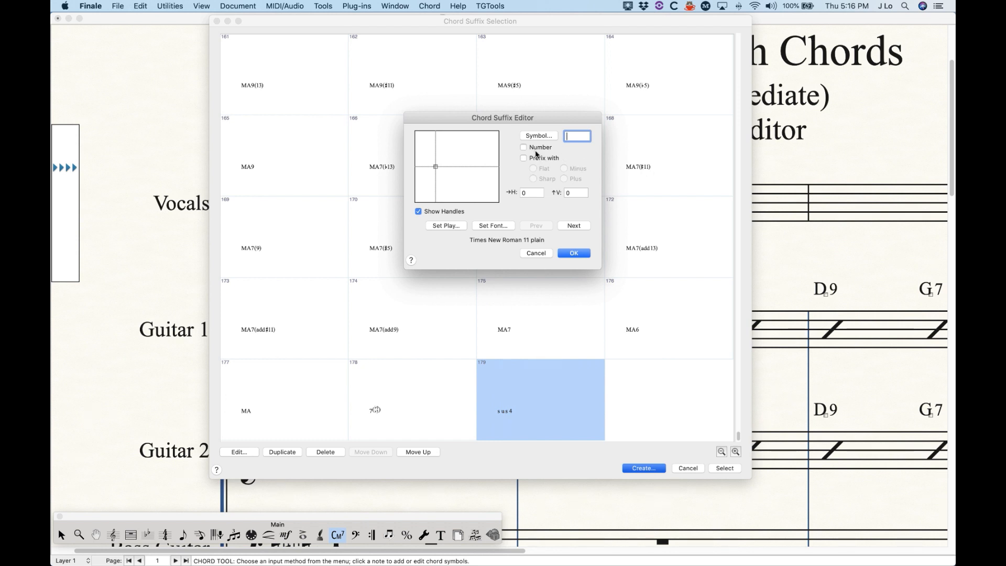
Step: Enter 7, an opening parenthesis and 9 as separate suffix characters, defining the 9 as a number
text(7)
click(571, 226)
text(()
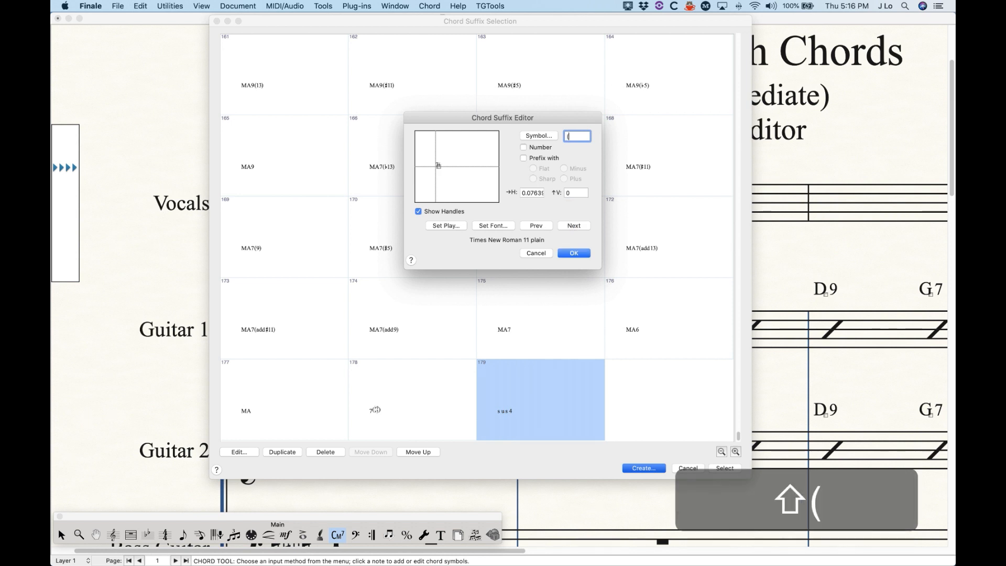
click(574, 226)
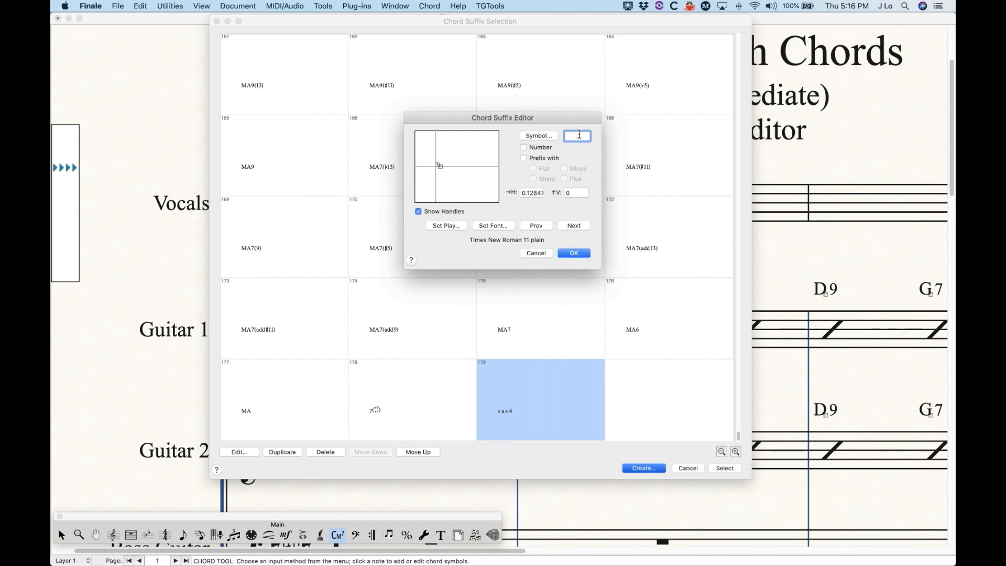
text(9)
click(524, 147)
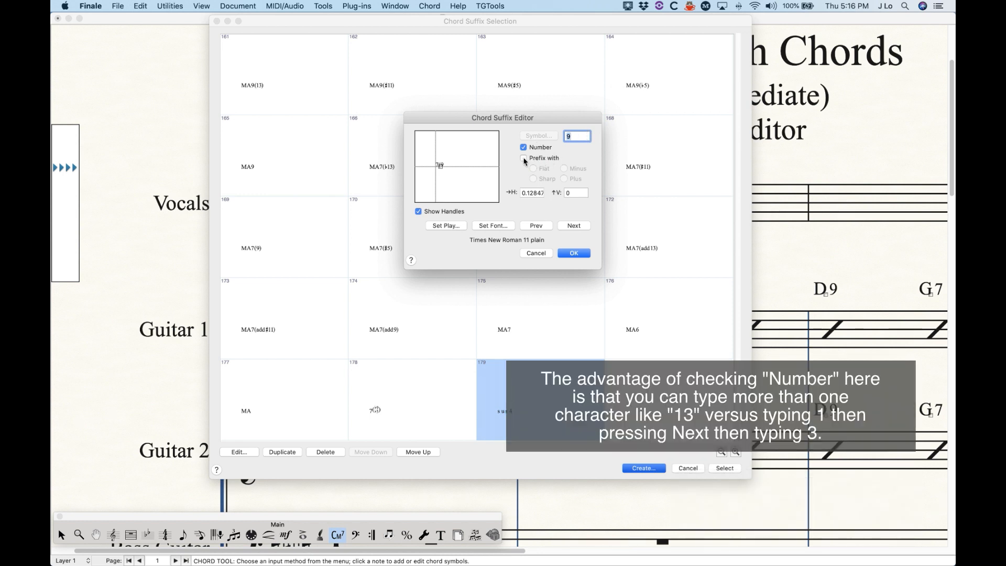
Step: Enable a prefix for the 9, try Flat, Sharp, Minus and Plus, and settle on Flat
click(524, 158)
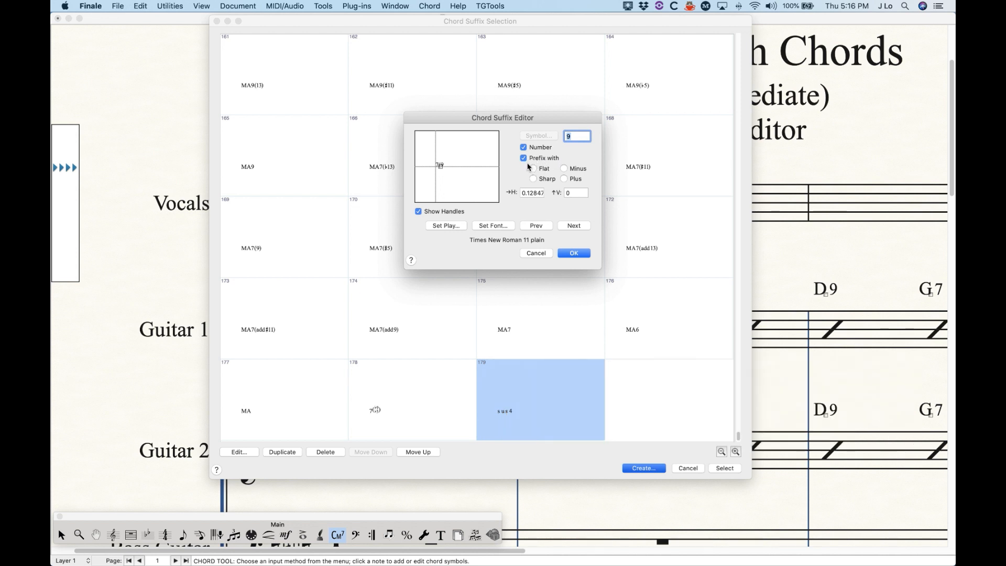
click(533, 168)
click(533, 179)
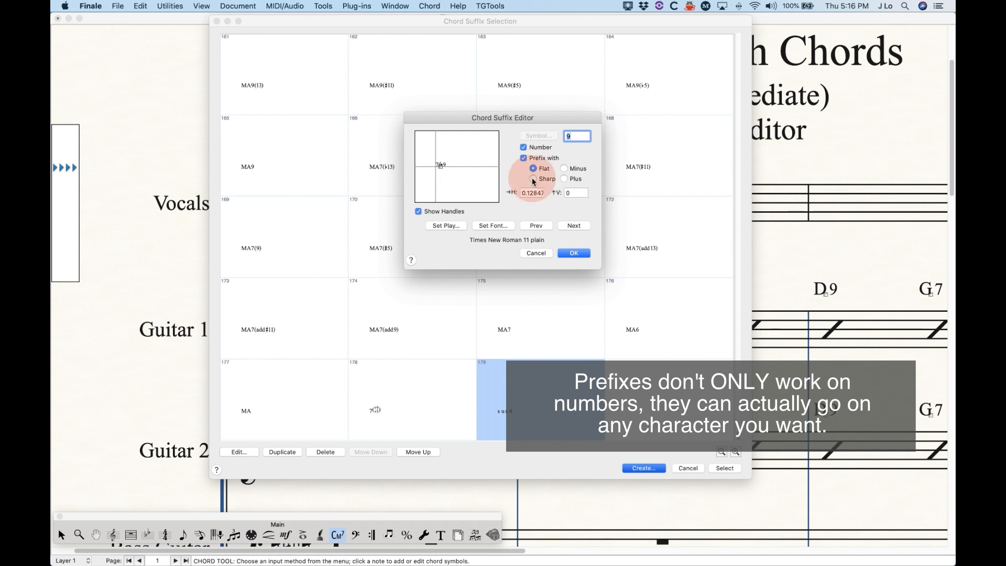
click(565, 169)
click(566, 179)
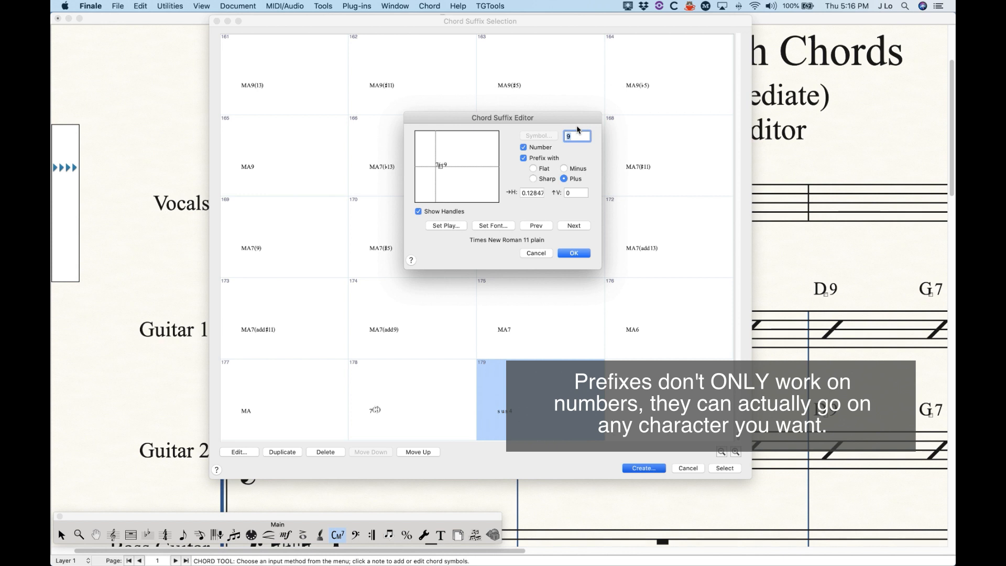
click(534, 168)
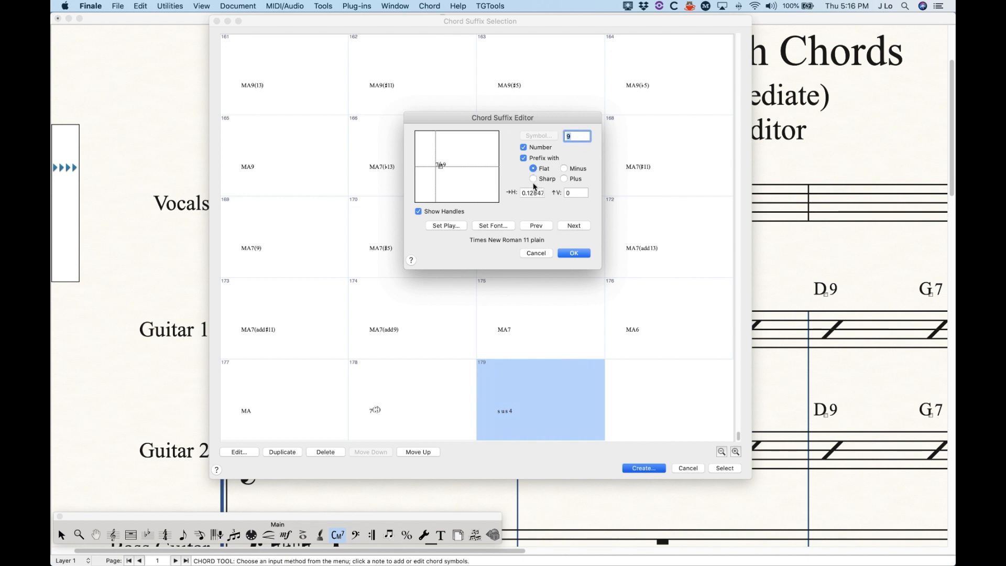
Step: Add a closing parenthesis, save the new 7(b9) suffix and select it for the Vocals chord
click(574, 228)
text())
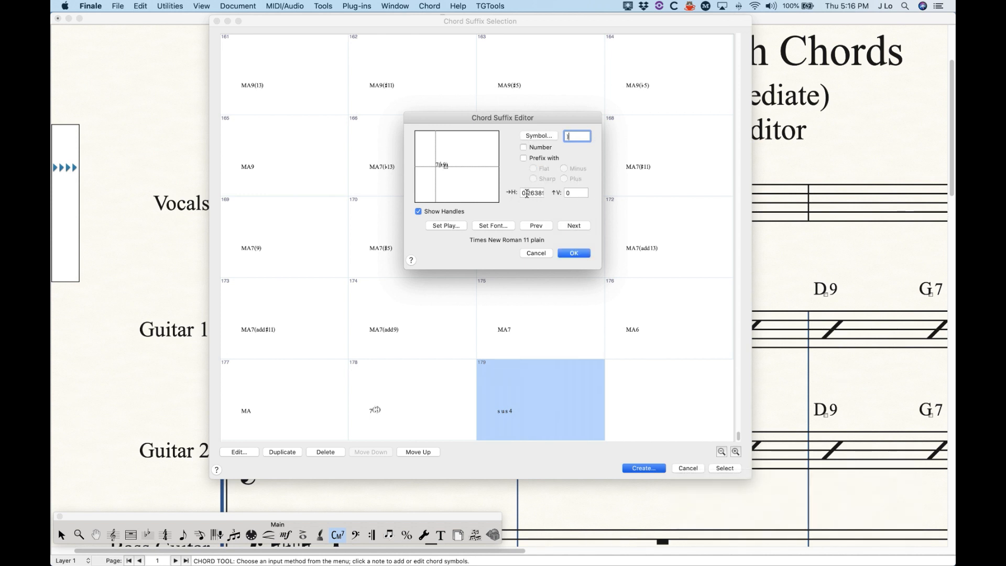
click(574, 253)
click(725, 468)
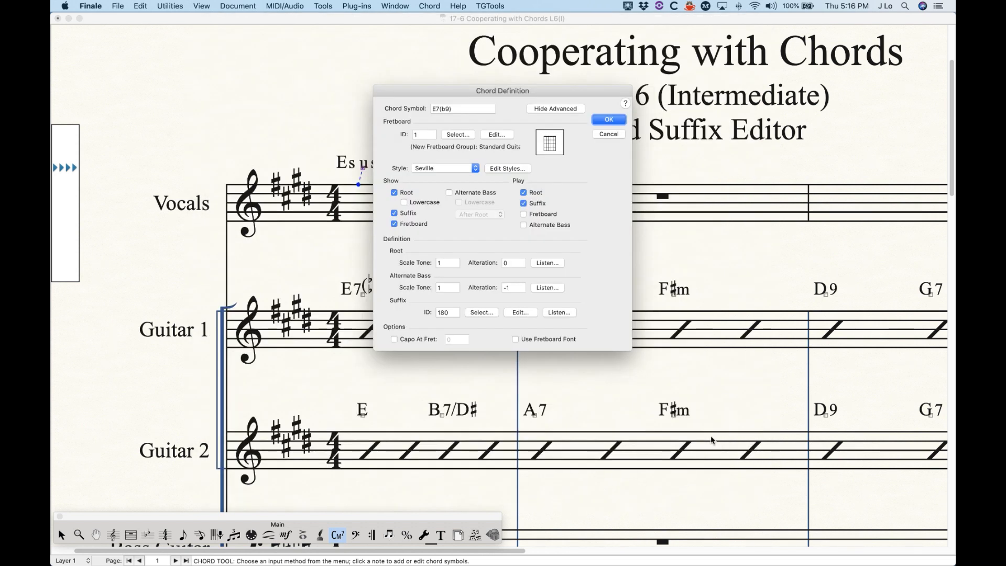
Step: Confirm the Vocals chord's definition and open the document's font options, keeping the first Vocals chord in view
click(609, 121)
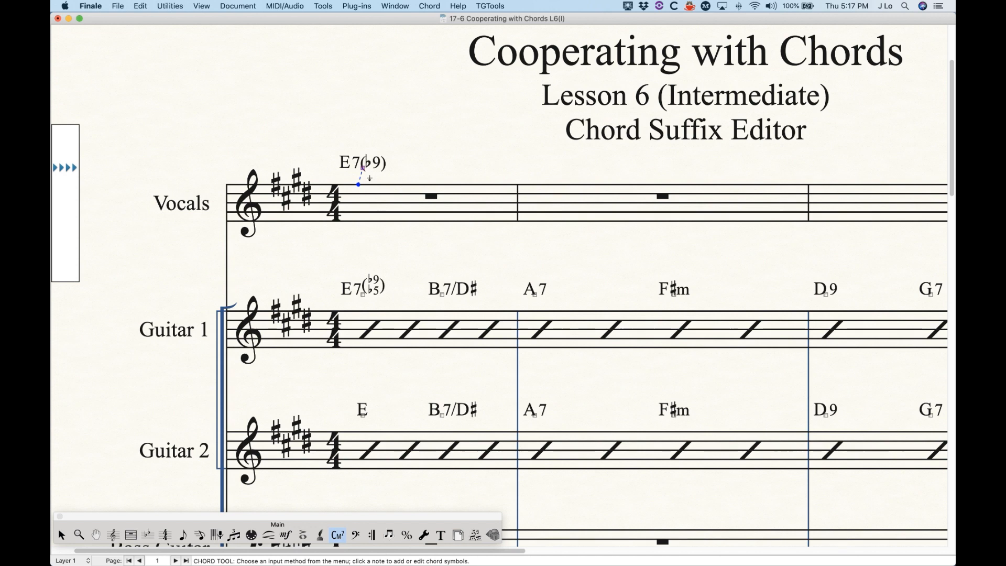
click(225, 5)
click(261, 226)
drag(415, 33, 649, 4)
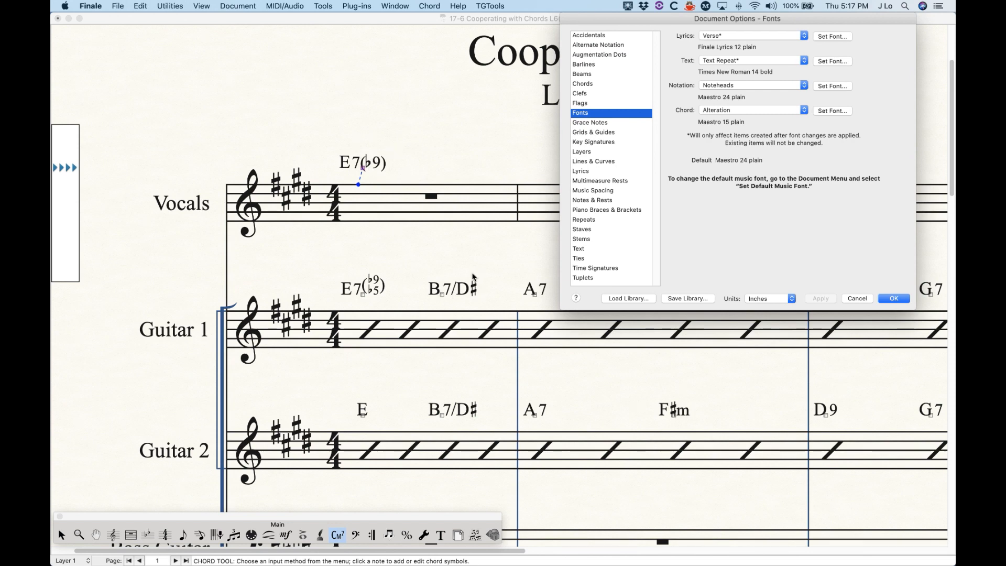
drag(659, 21, 611, 112)
drag(608, 69, 561, 7)
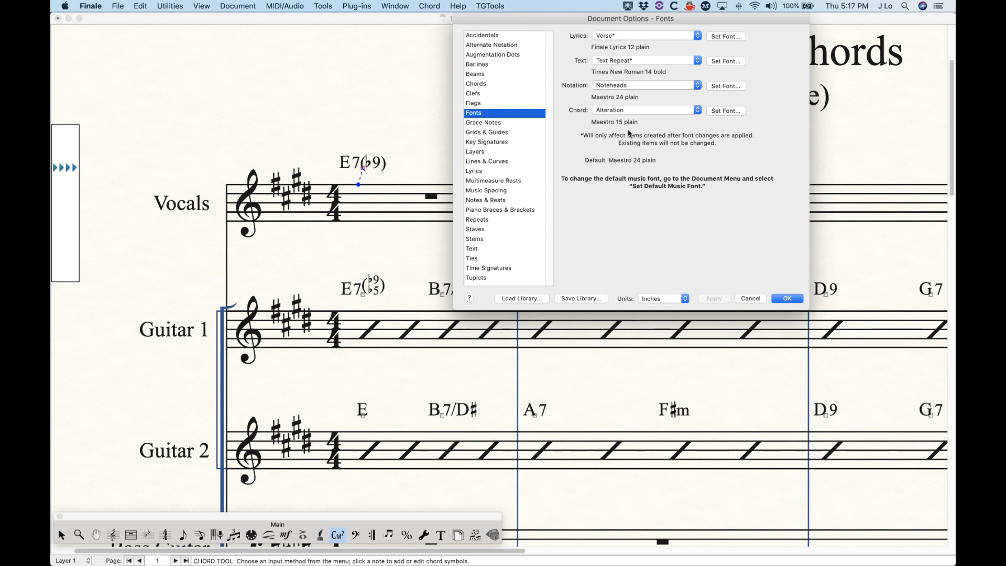
Step: Set the chord alteration font size to 8, apply it and compare the accidentals in the score's chords
click(475, 113)
click(611, 111)
click(616, 109)
click(730, 111)
drag(655, 343, 612, 336)
text(8)
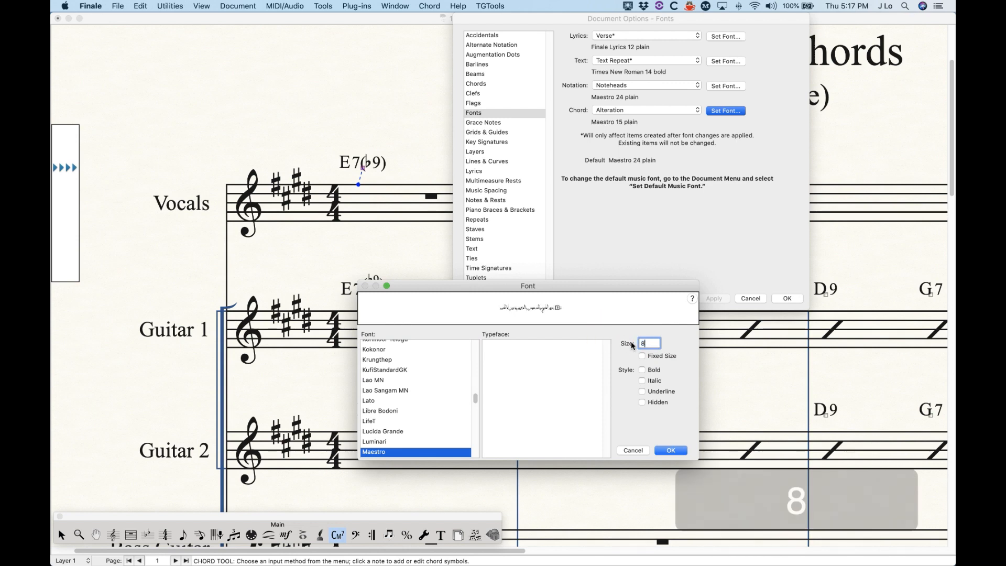
click(671, 451)
click(714, 299)
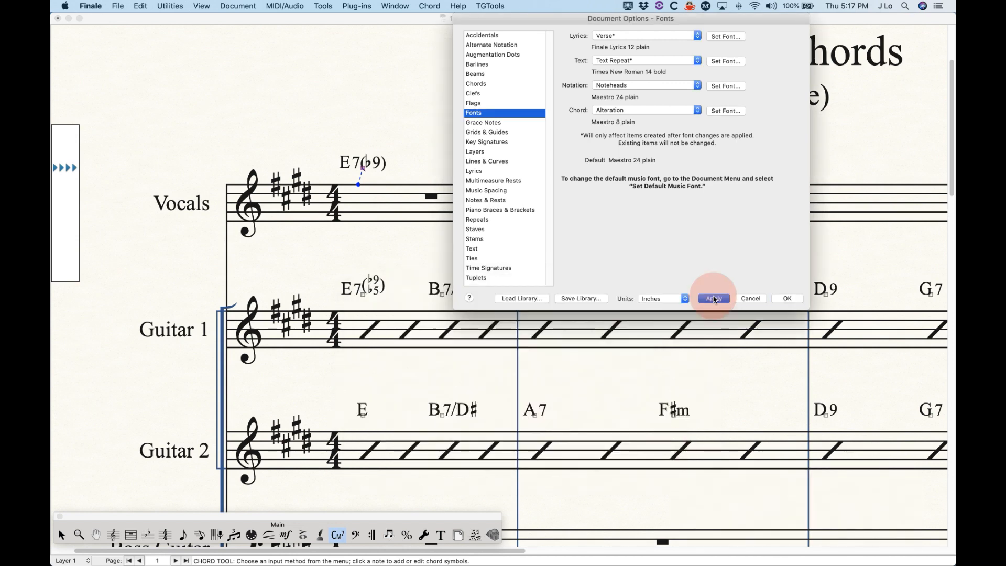
drag(601, 26, 593, 433)
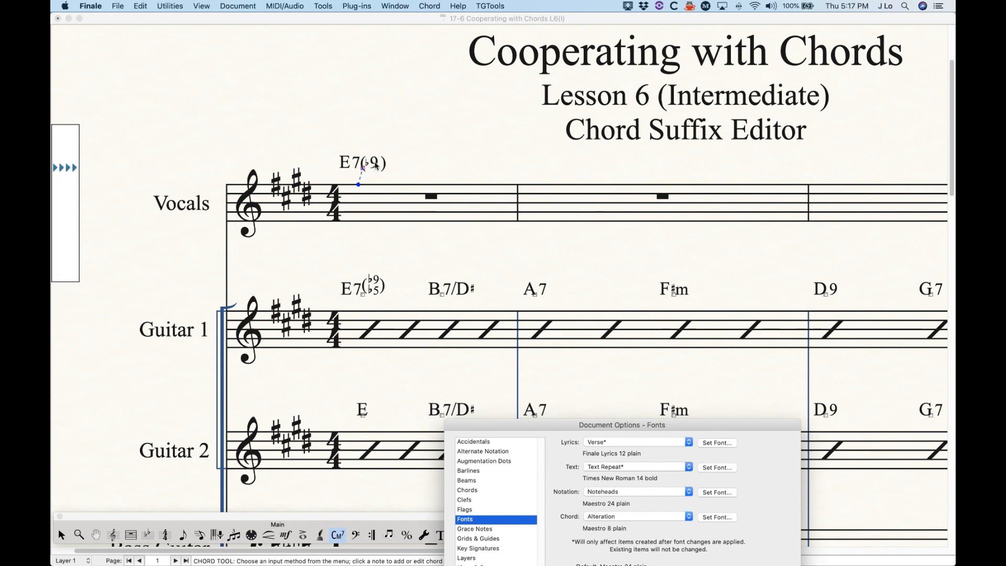
drag(611, 425, 621, 51)
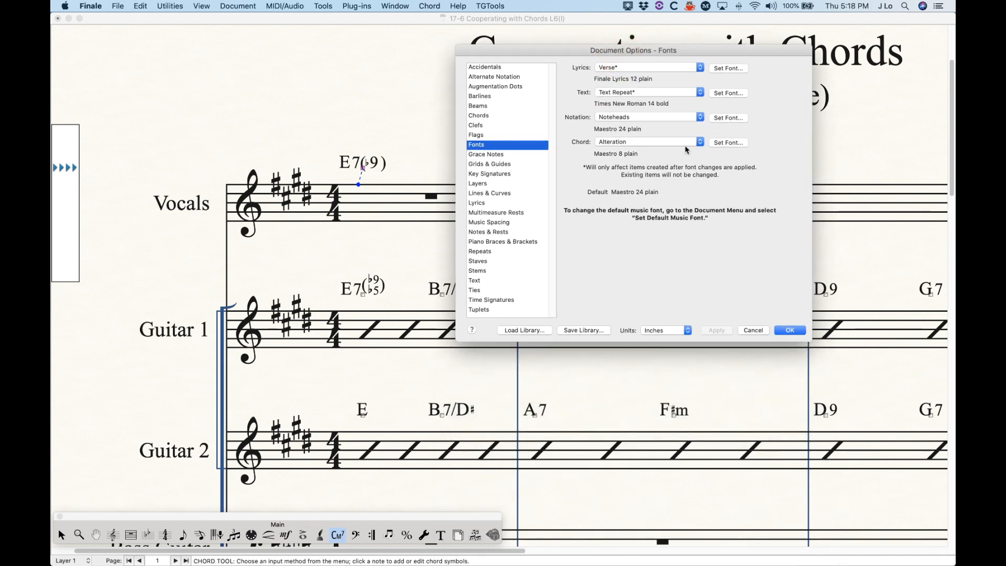
Step: Set the chord alteration font size to 15, apply it and close the document options
click(729, 142)
click(651, 343)
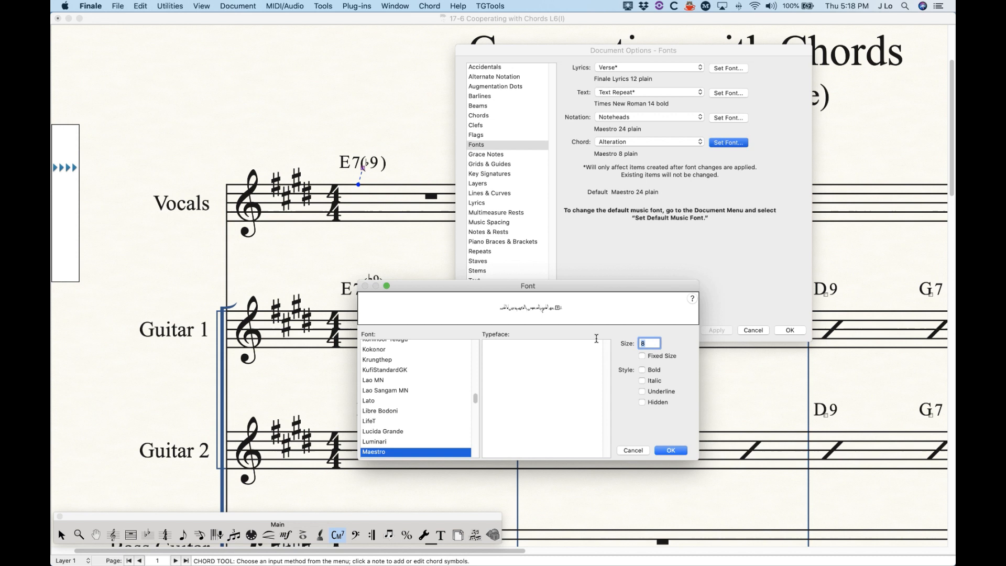
text(15)
click(671, 450)
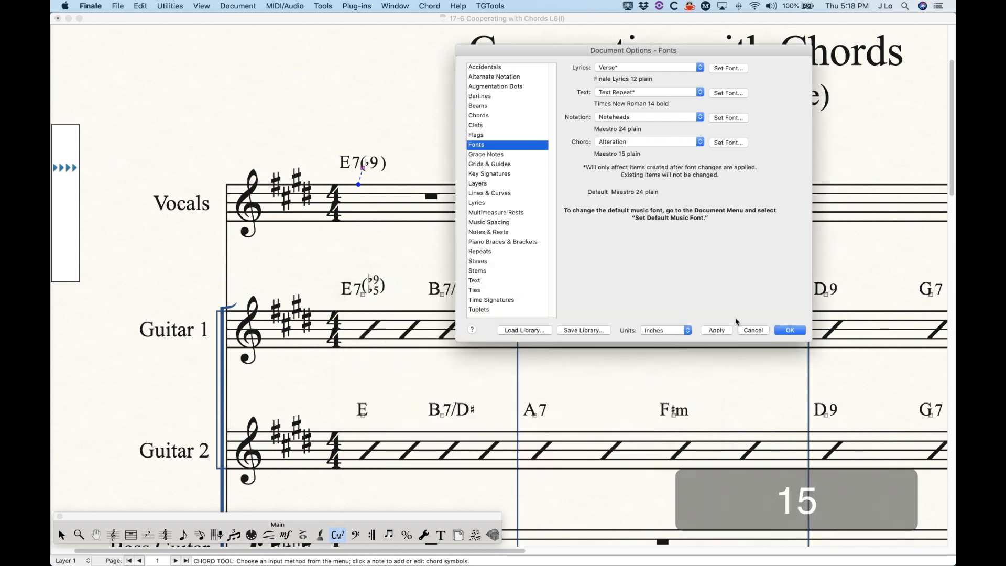
click(717, 331)
click(790, 330)
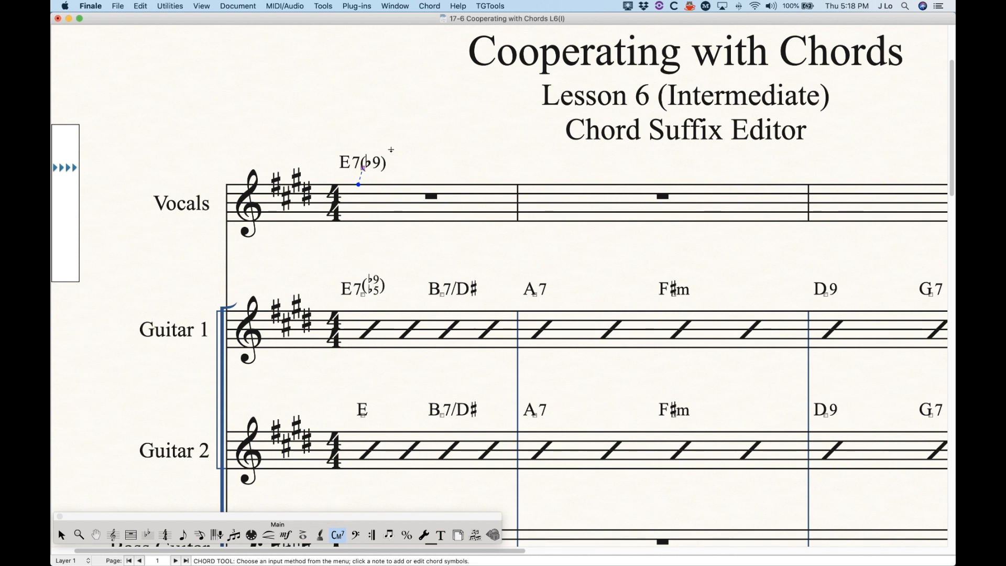
Step: Open the Vocals chord's 7(b9) suffix for editing and turn off the number and prefix options of the 9
key(Return)
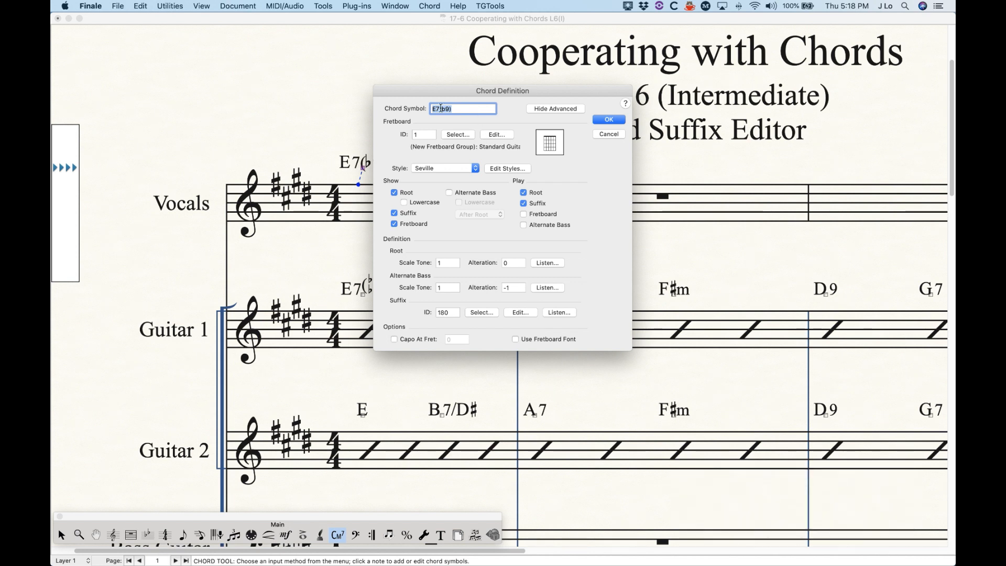
click(482, 313)
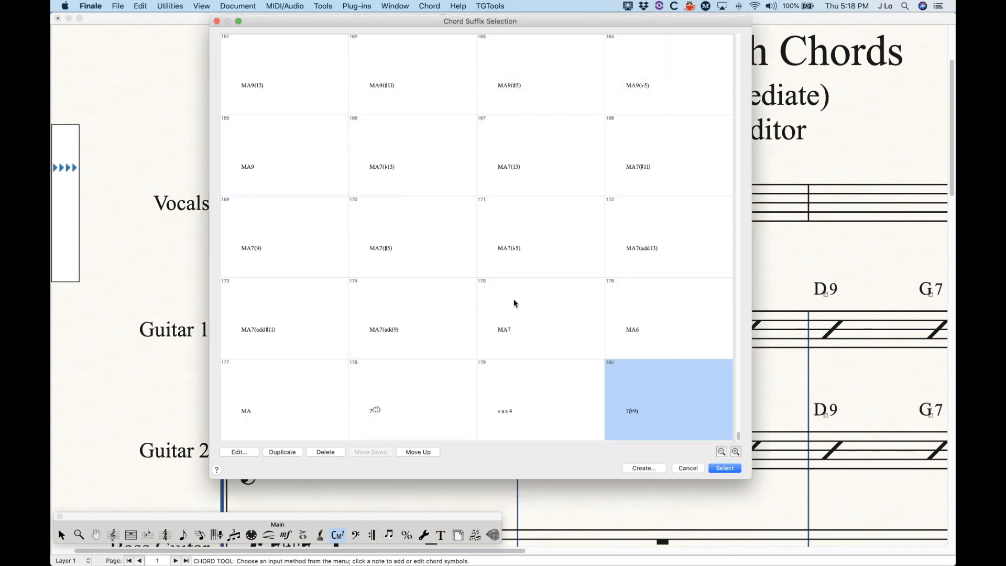
click(245, 454)
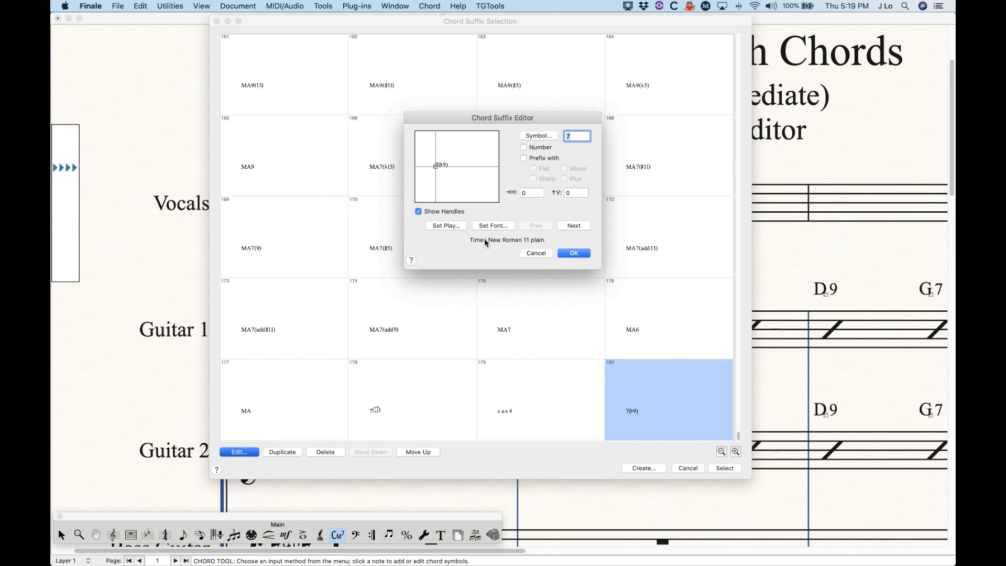
click(577, 225)
click(575, 226)
click(523, 148)
click(523, 158)
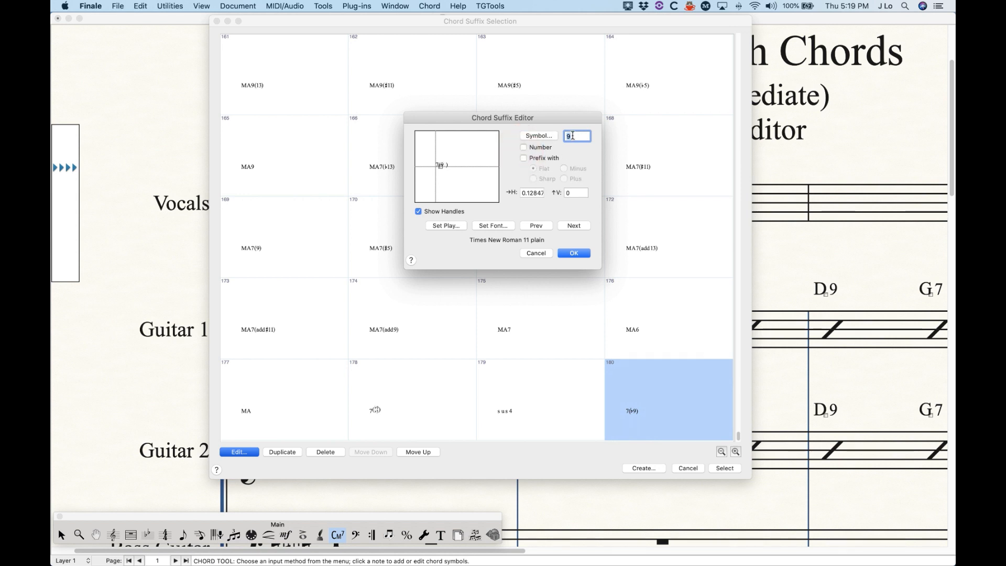
Step: Delete the 9 and the closing parenthesis from the suffix and return to the empty slot after the opening parenthesis
key(BackSpace)
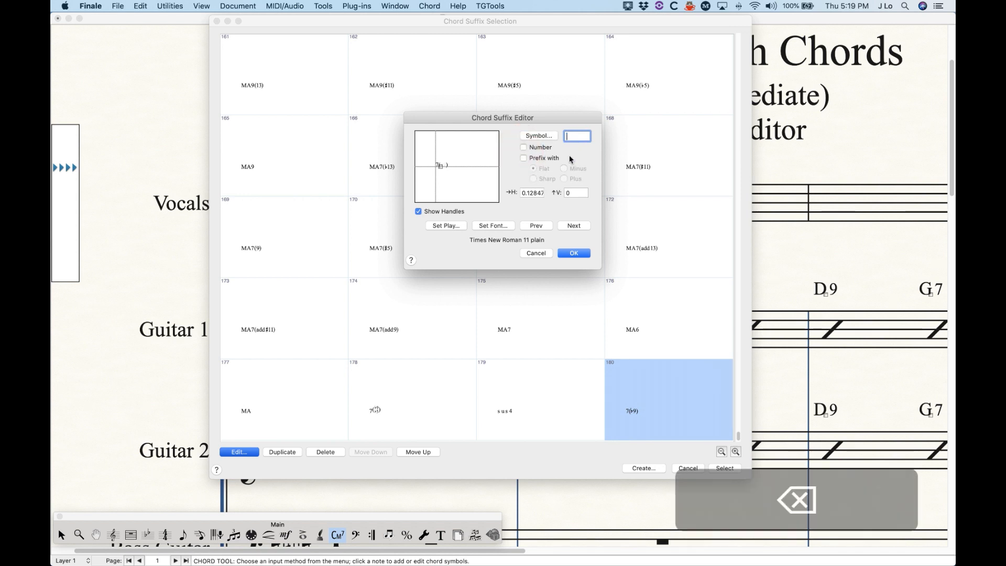
click(573, 226)
key(BackSpace)
click(543, 225)
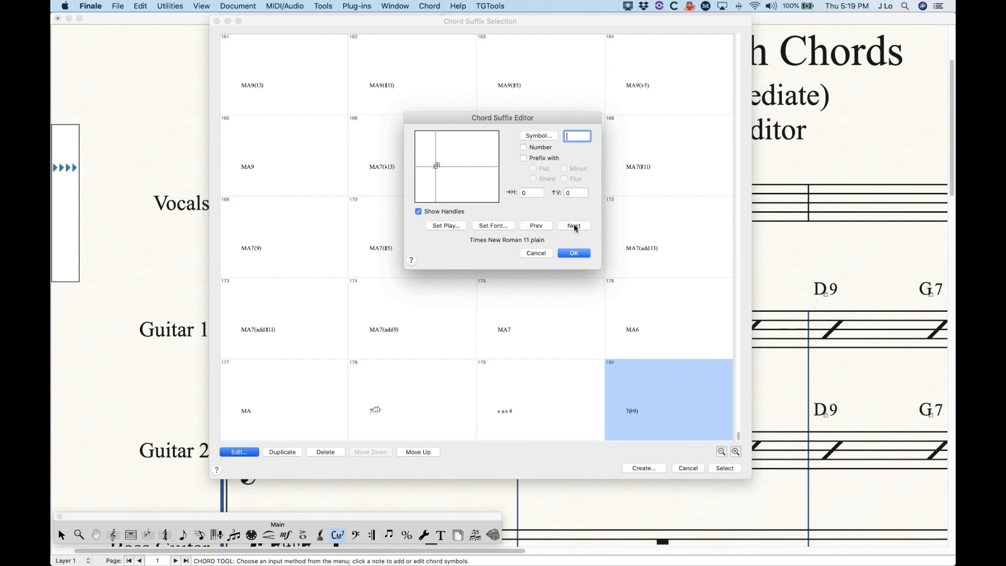
click(574, 225)
click(541, 225)
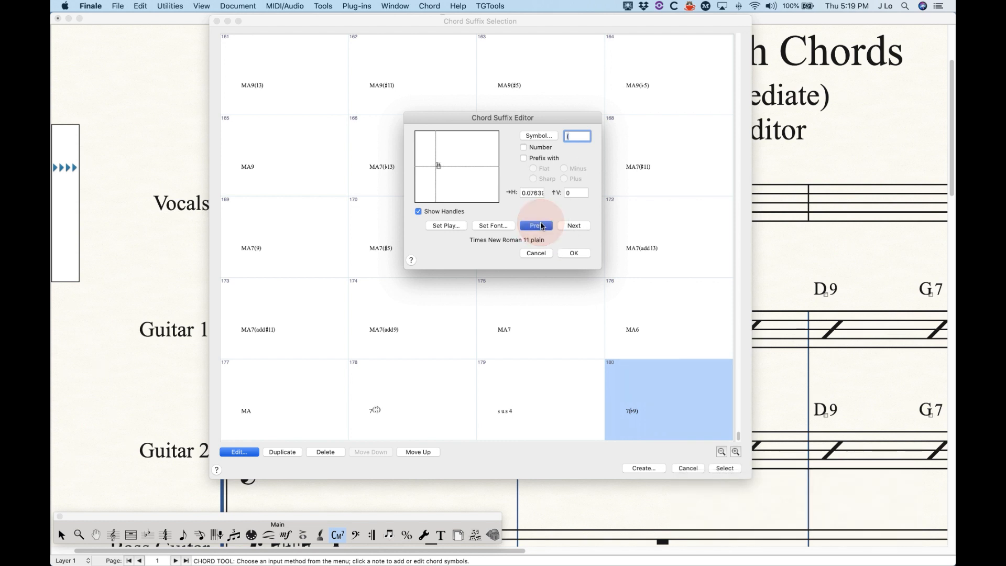
click(575, 225)
click(574, 225)
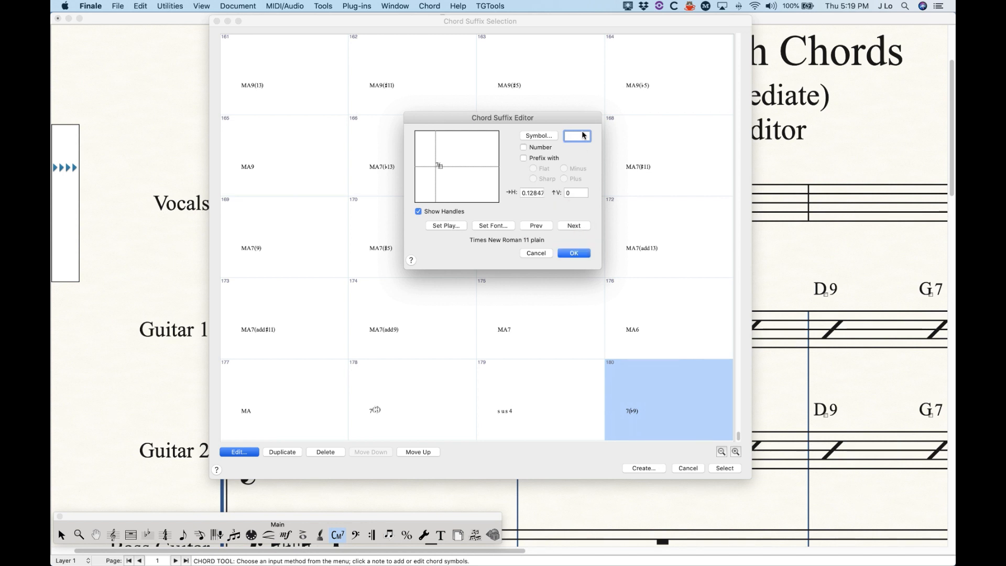
Step: Enter b as the suffix's third character and set its font to Maestro, size 20
text(b)
click(496, 227)
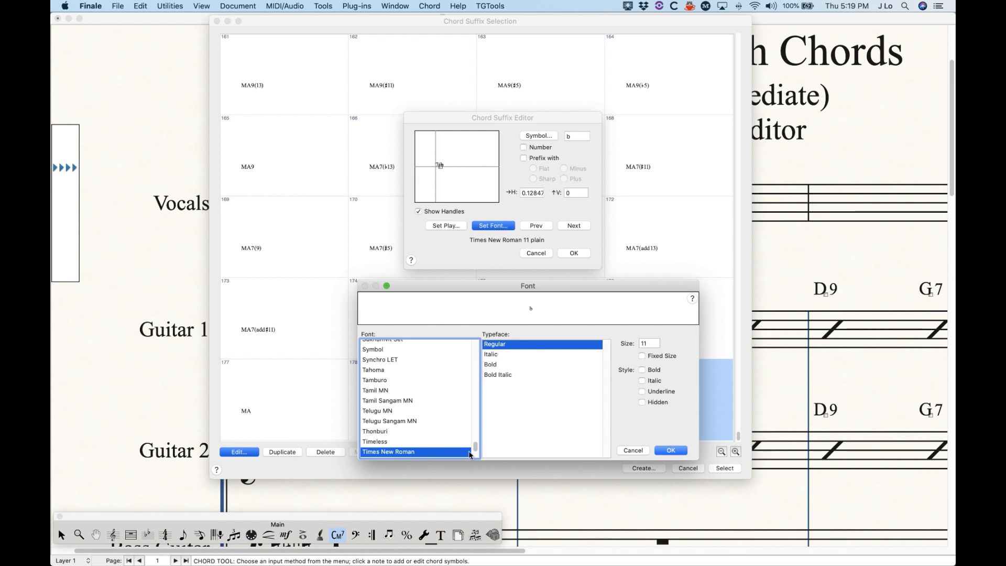
drag(477, 451, 475, 400)
click(398, 400)
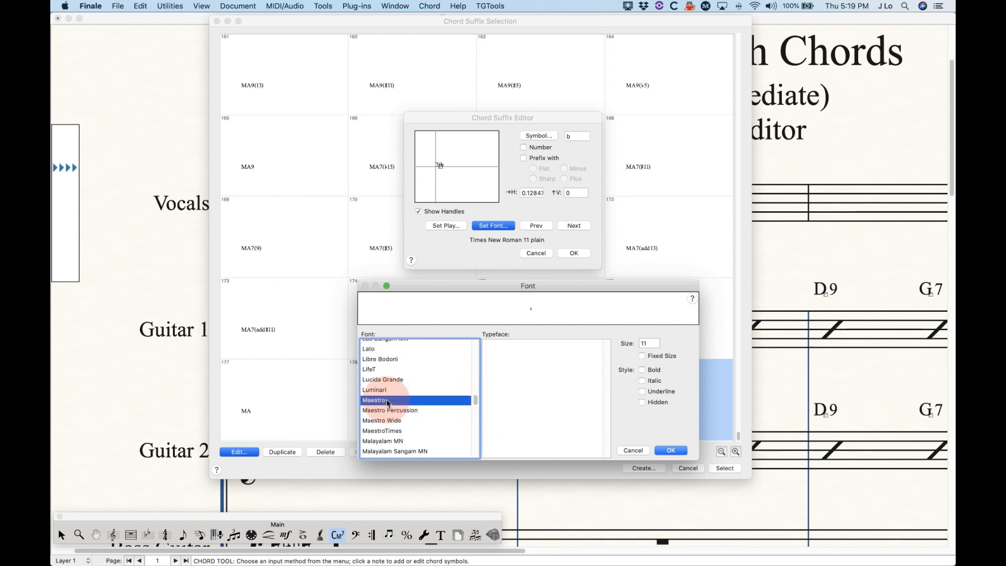
double_click(650, 343)
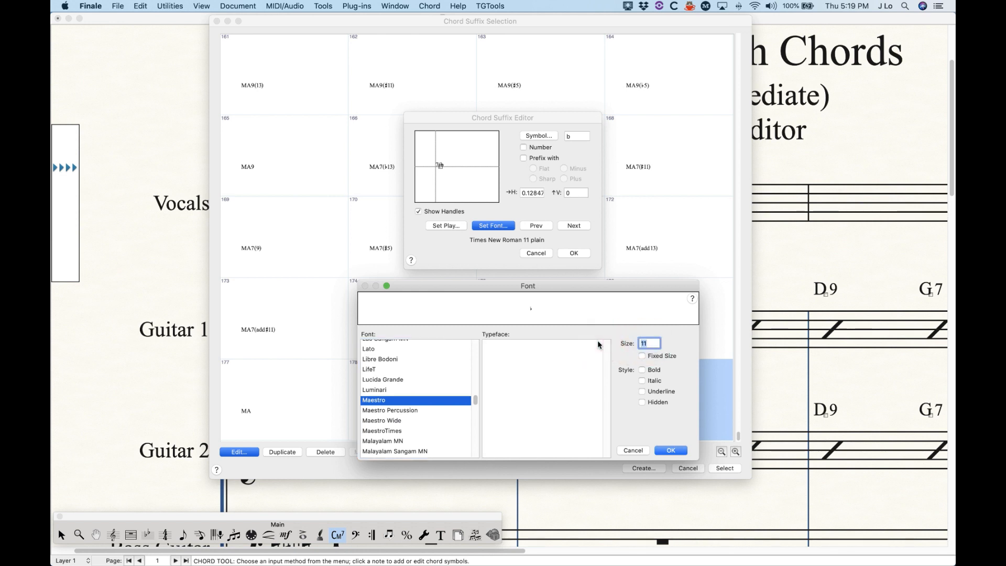
text(20)
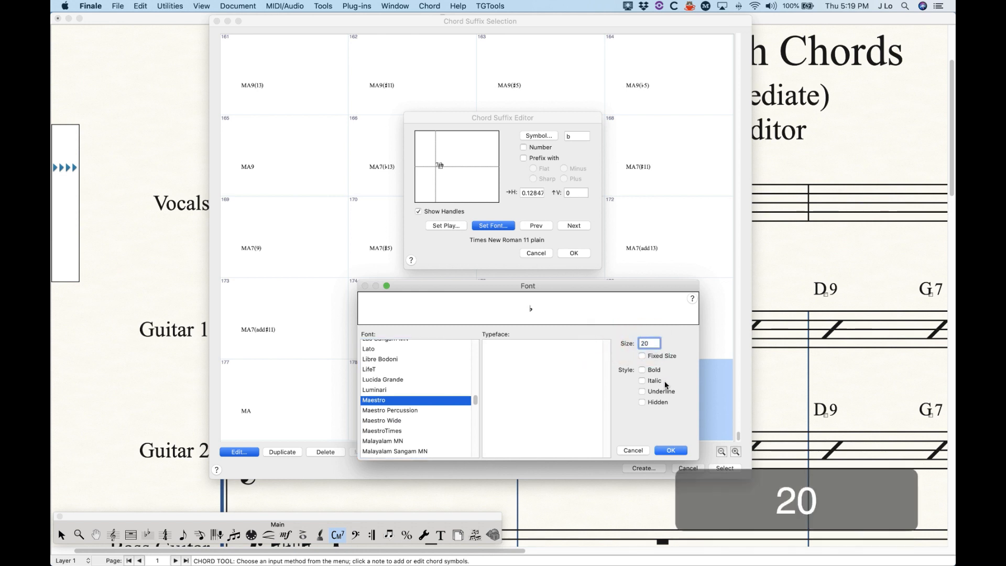
click(671, 451)
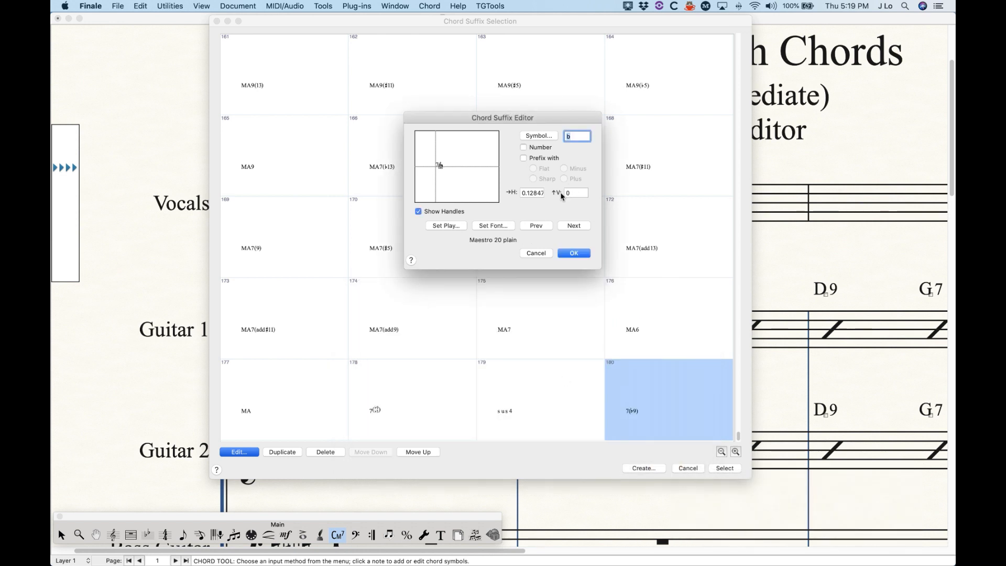
Step: Add 9 and a closing parenthesis as separate characters, save the suffix and apply it to the Vocals chord
click(574, 226)
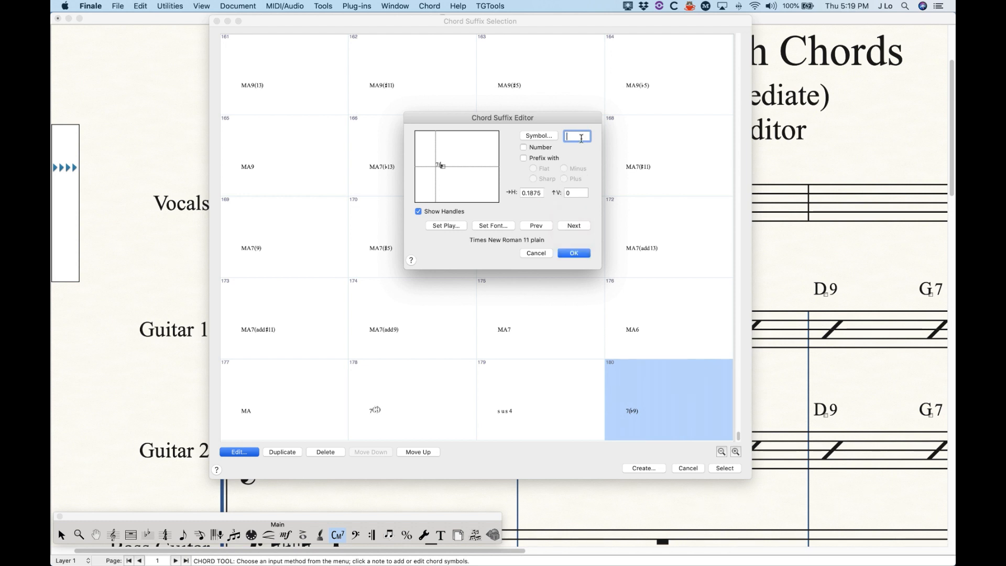
text(9)
click(573, 226)
text())
click(574, 253)
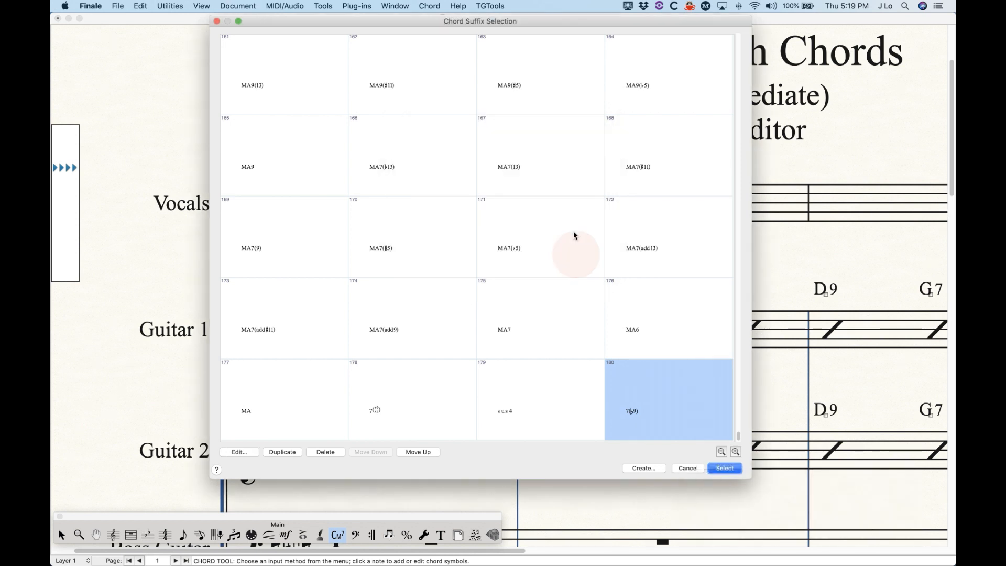
click(725, 468)
click(606, 119)
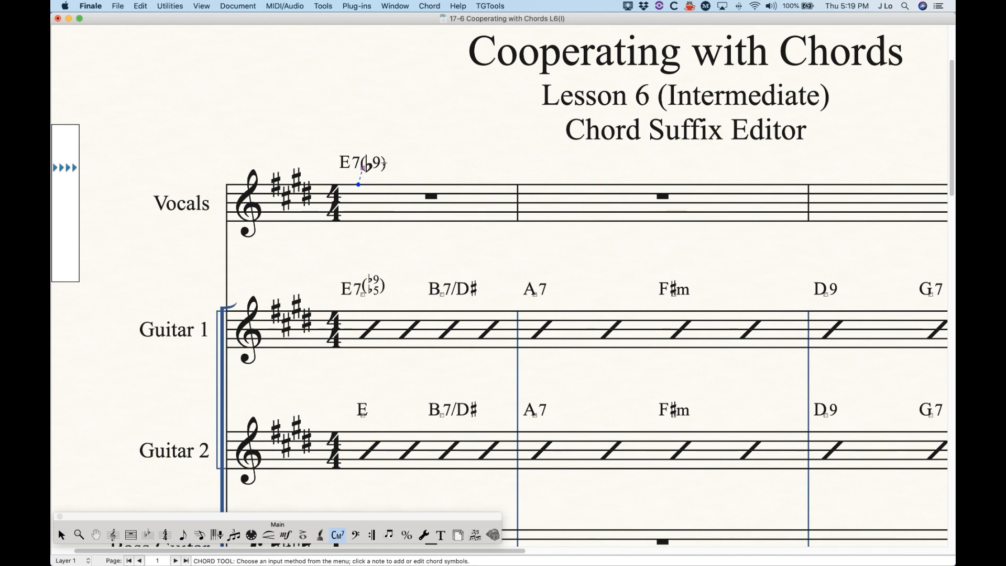
Step: Reopen the Vocals chord's suffix to examine the flat character's font and position settings, then close without changes
double_click(363, 168)
click(534, 313)
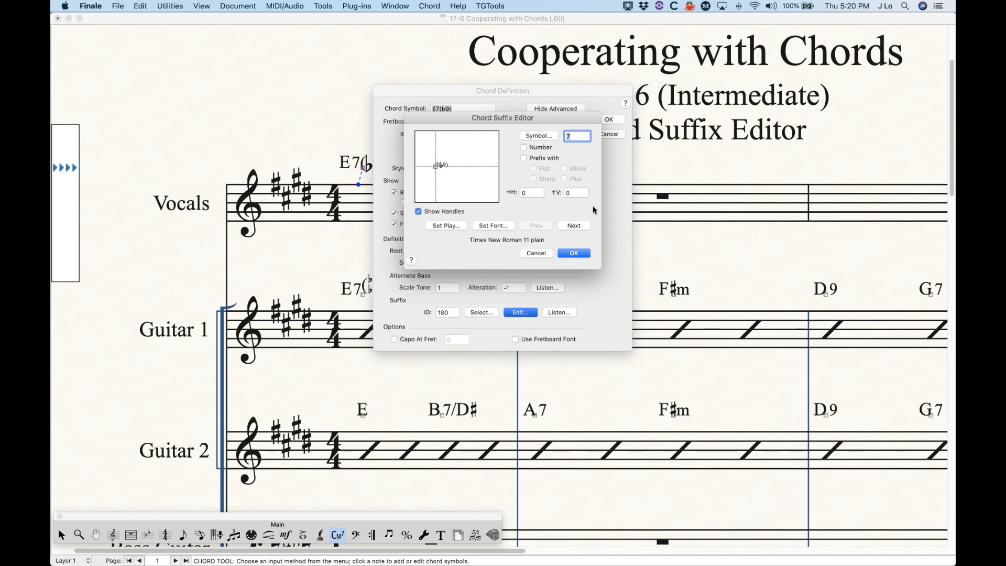
click(578, 225)
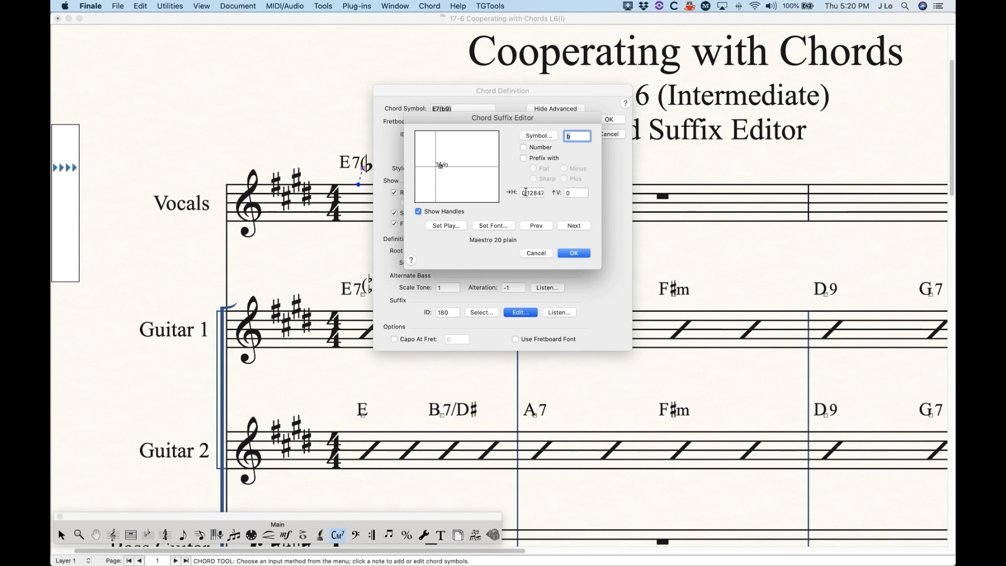
click(537, 254)
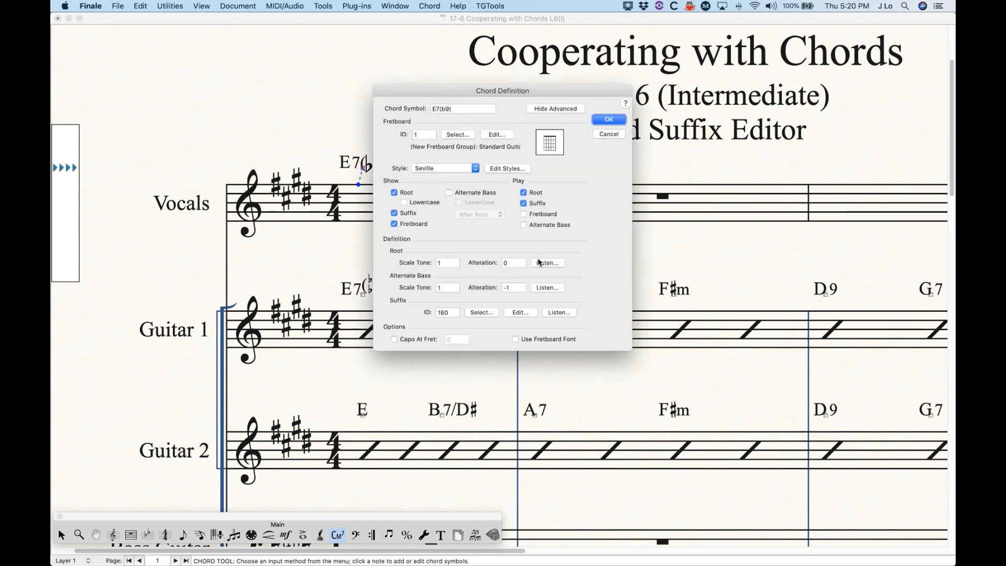
click(609, 134)
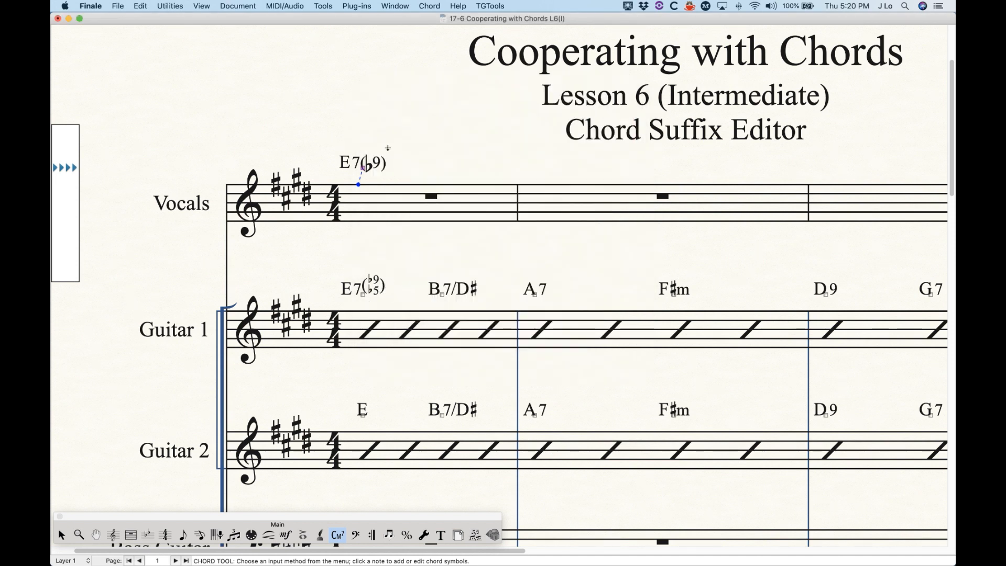
Step: Reopen the Vocals chord's definition, create a new suffix from the suffix library and enter 7 as its first character
key(Return)
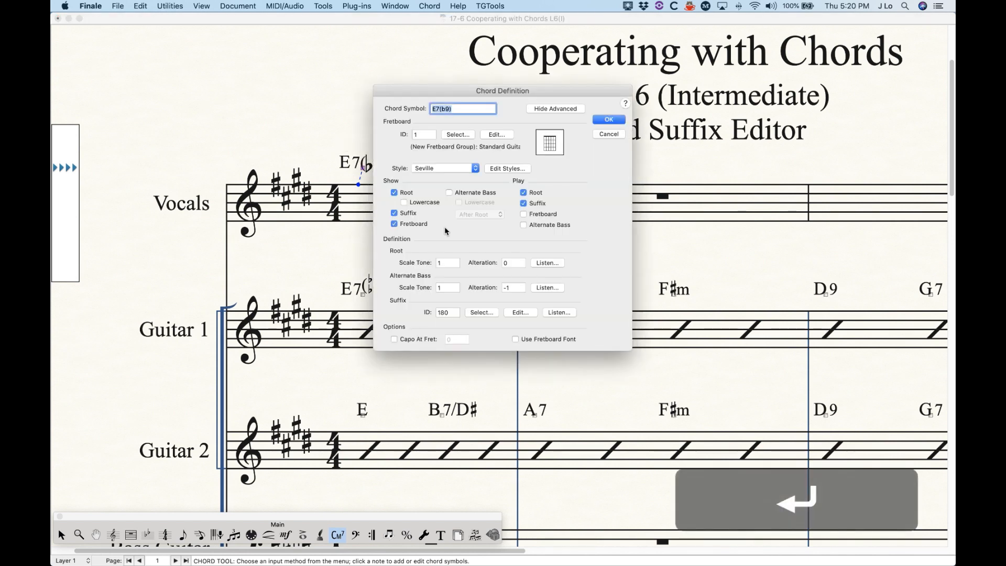
drag(499, 93, 603, 108)
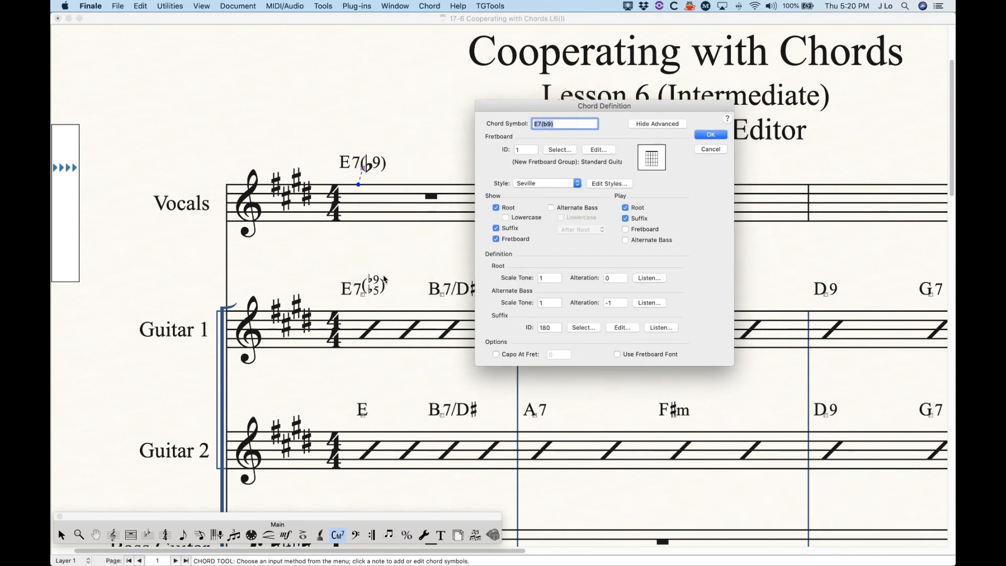
click(579, 328)
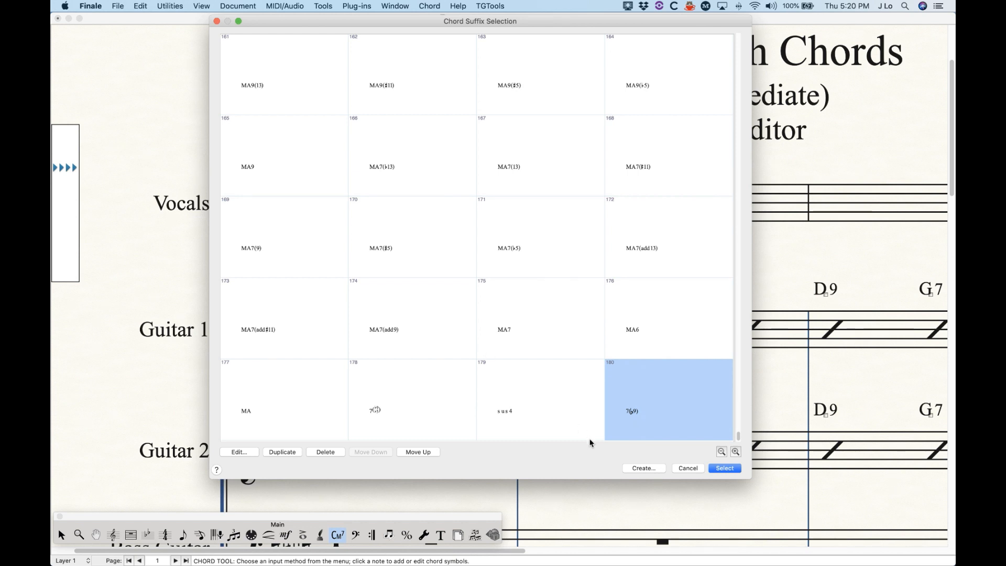
click(645, 468)
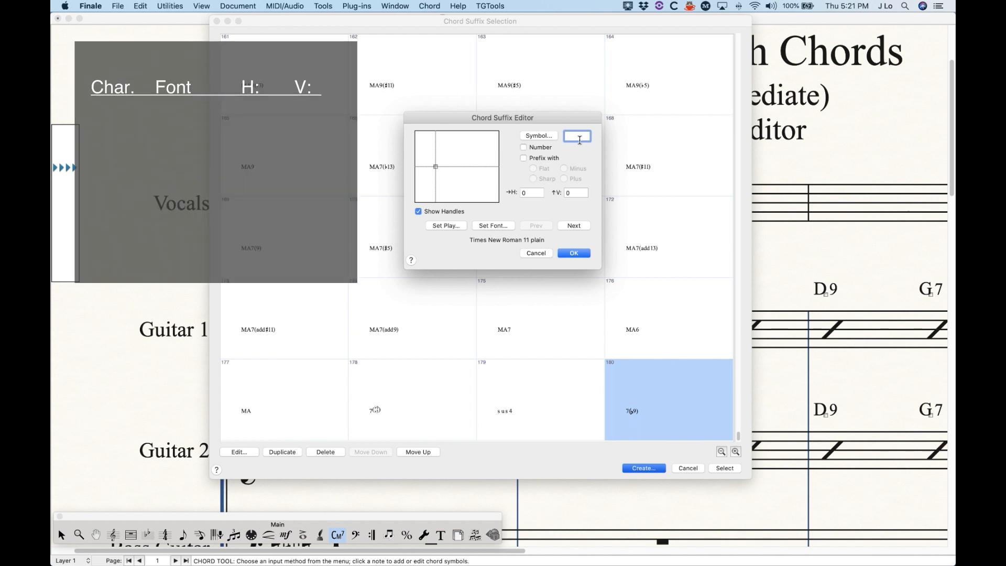
text(7)
click(574, 226)
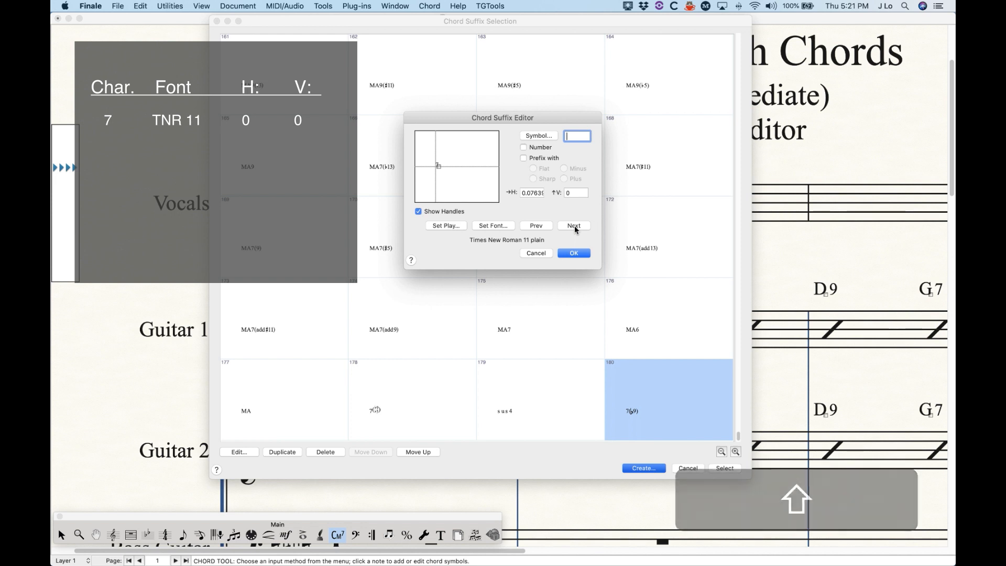
Step: Enter an opening parenthesis as the suffix's second character and set its vertical position to 0.041
text(()
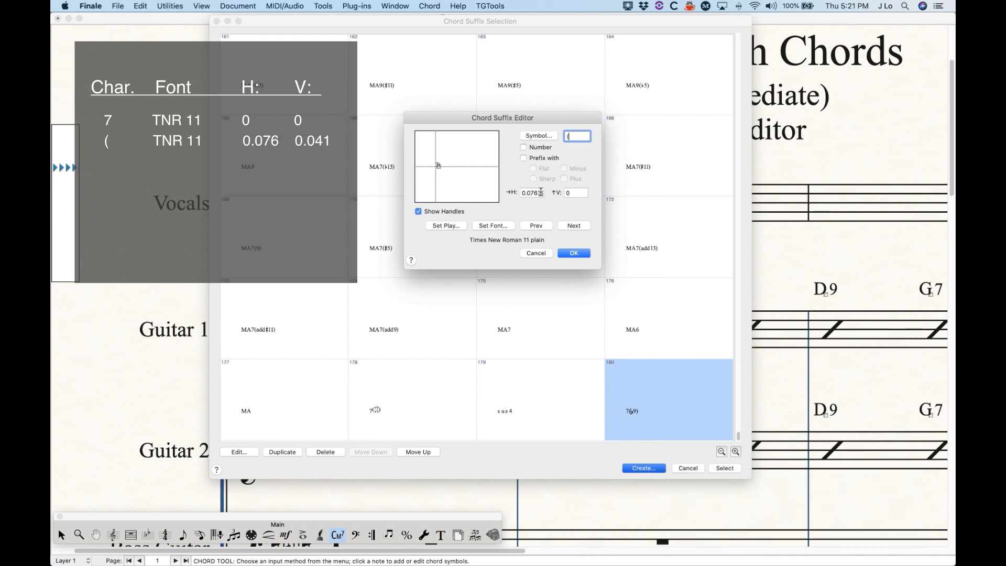
click(580, 192)
text(.0)
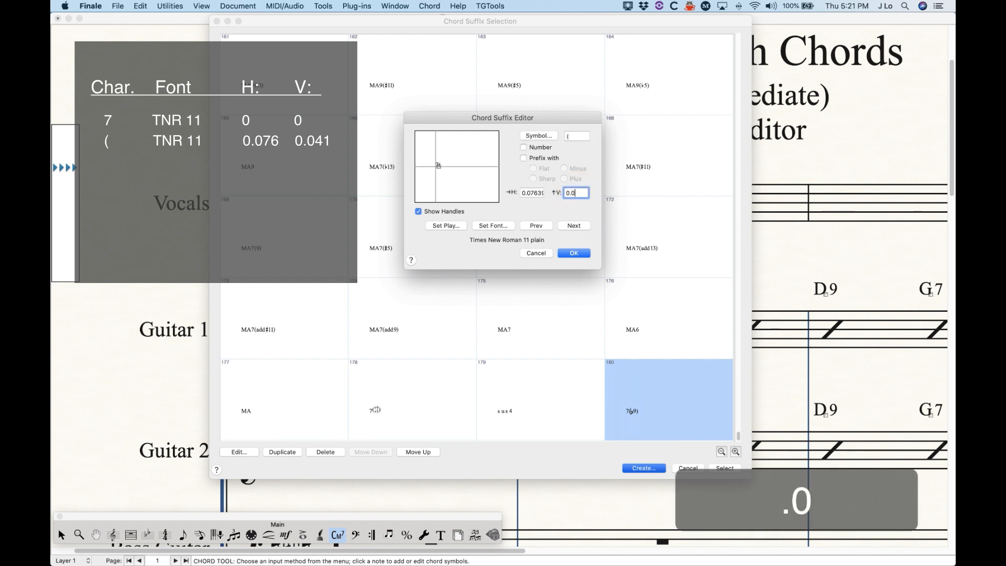
text(41)
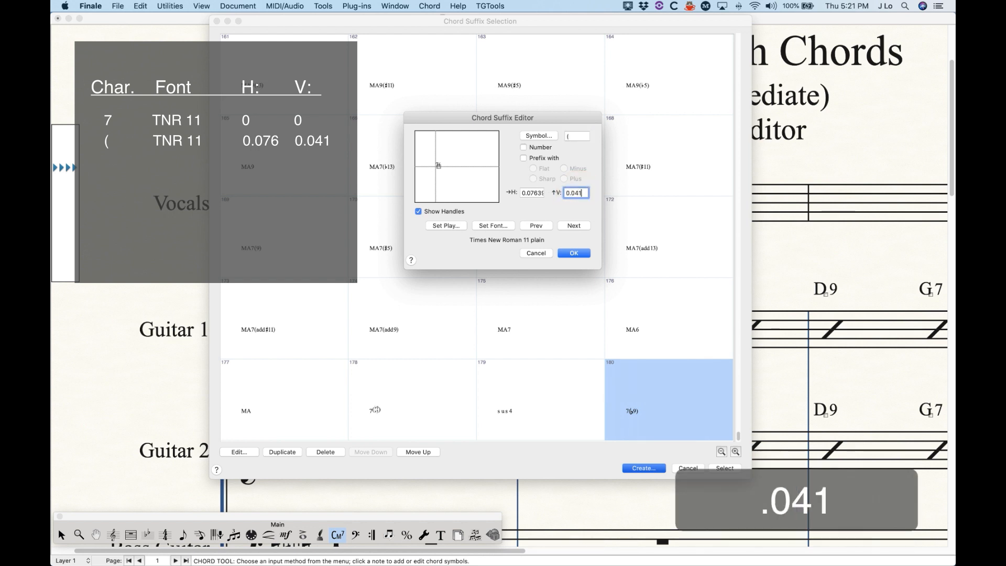
Step: Add b as the suffix's third character and set its font to Maestro, size 10
click(574, 225)
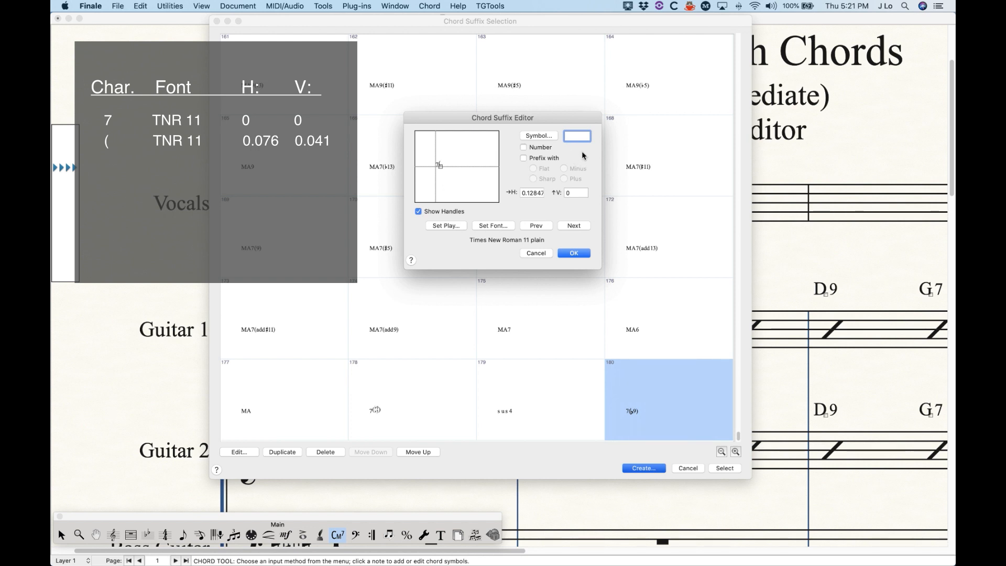
text(b)
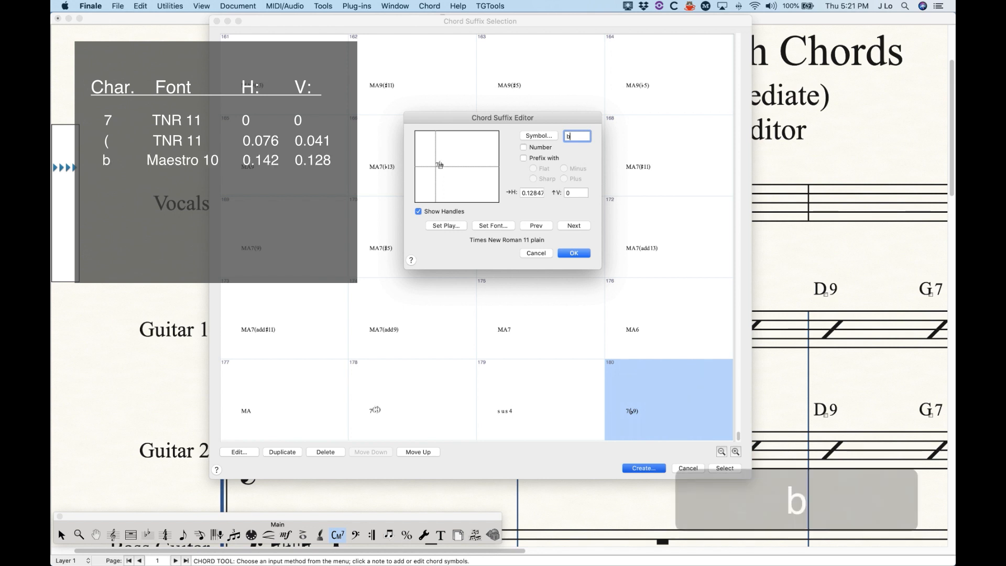
click(494, 225)
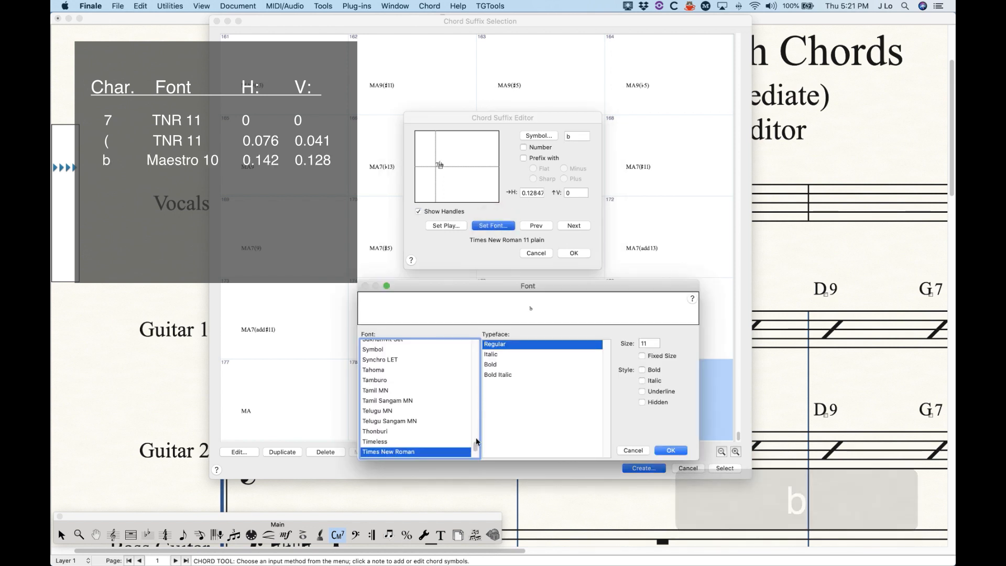
drag(475, 450, 483, 400)
click(385, 383)
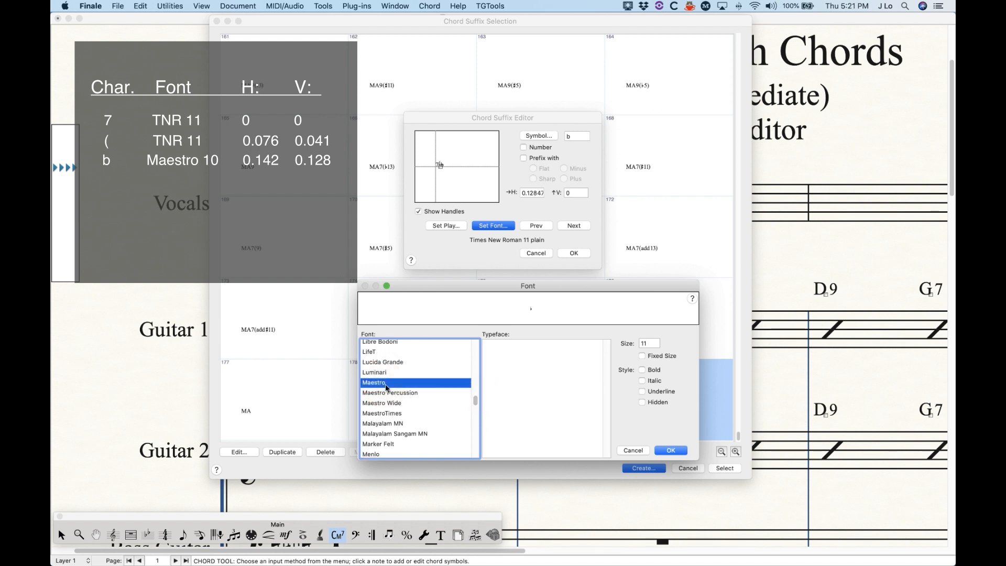
double_click(655, 343)
text(10)
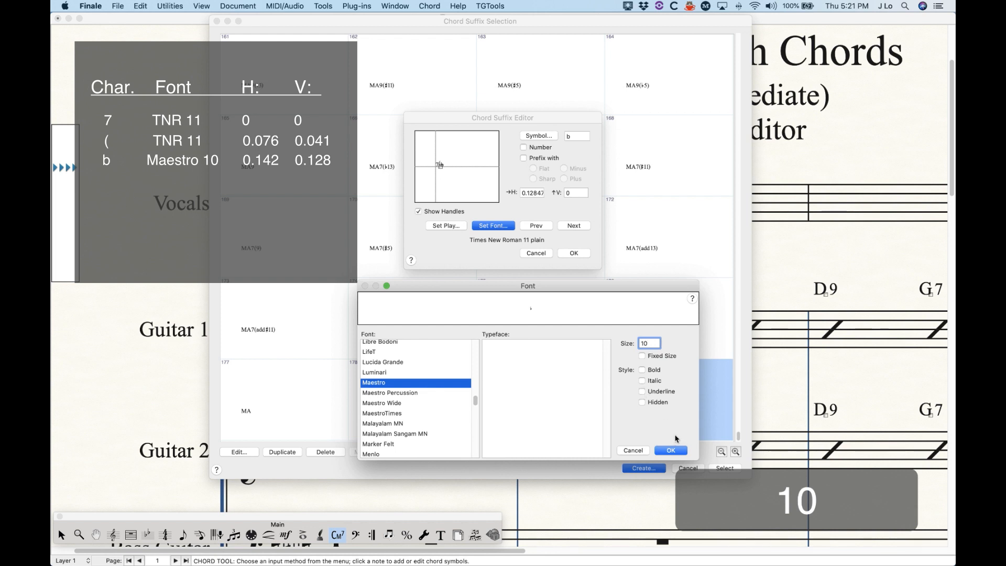
click(671, 450)
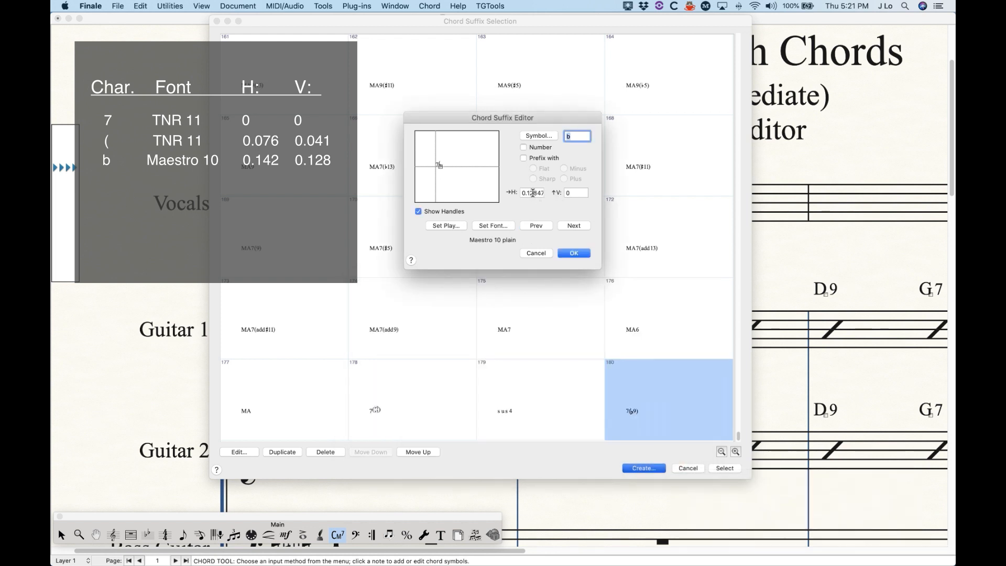
Step: Position the b character at horizontal 0.142 and vertical 0.128
drag(529, 193, 574, 224)
text(42)
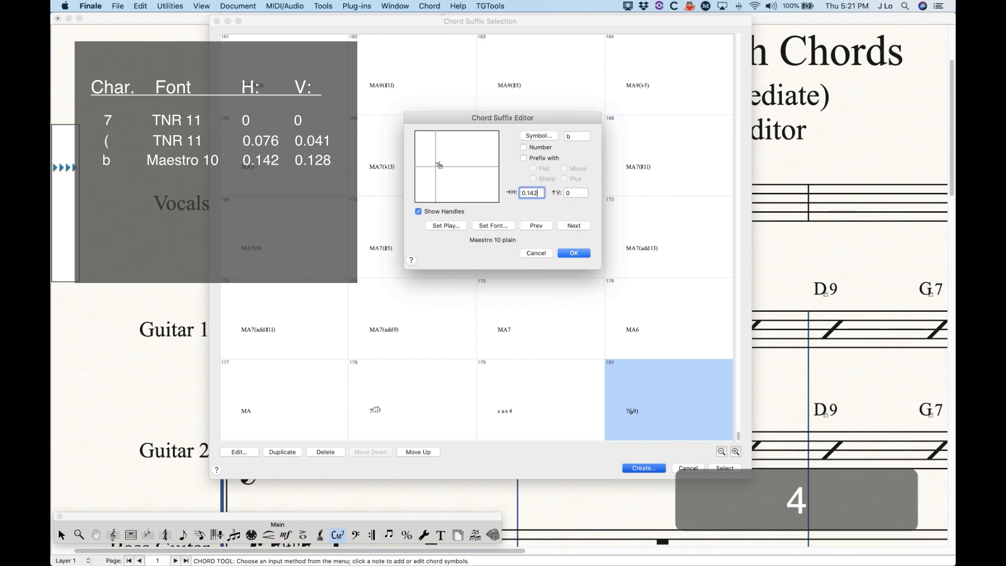
double_click(575, 193)
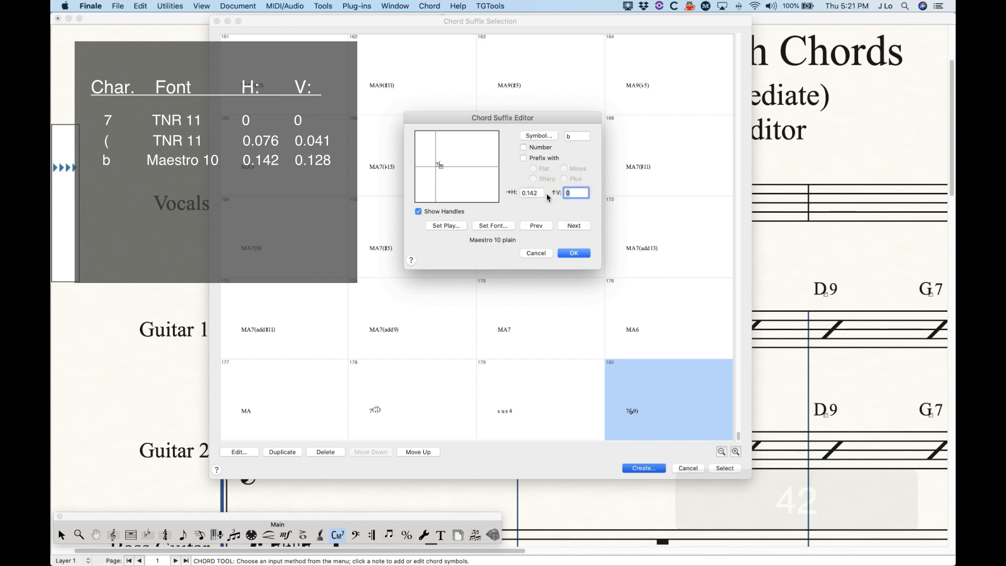
text(.128)
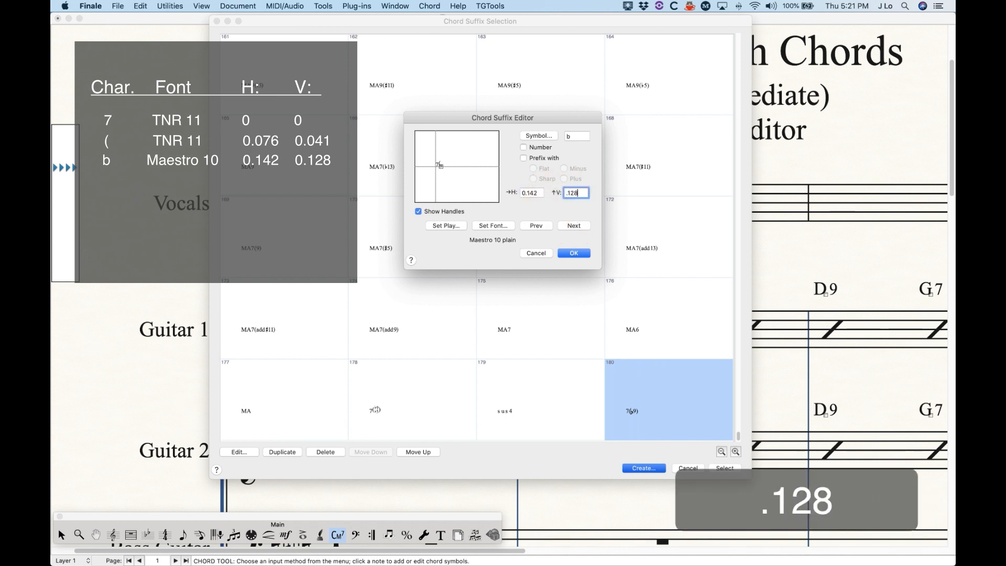
Step: Add 9 as the suffix's fourth character and set its font size to 8
click(574, 225)
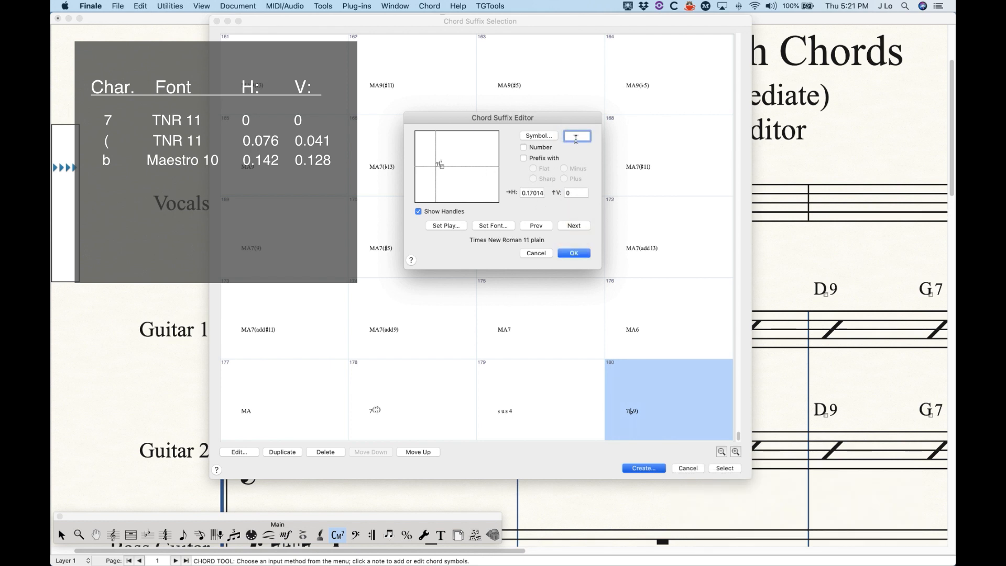
text(9)
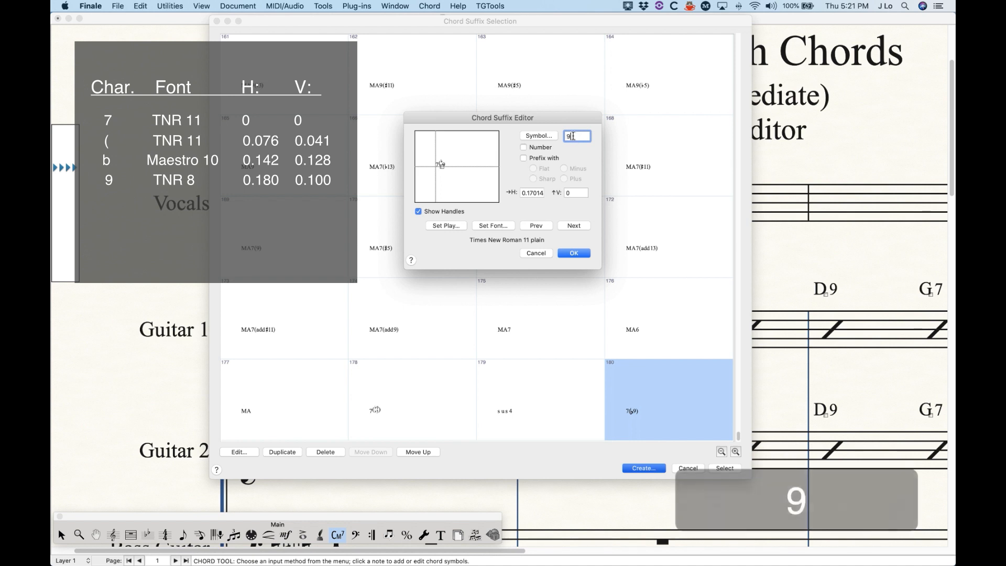
click(506, 229)
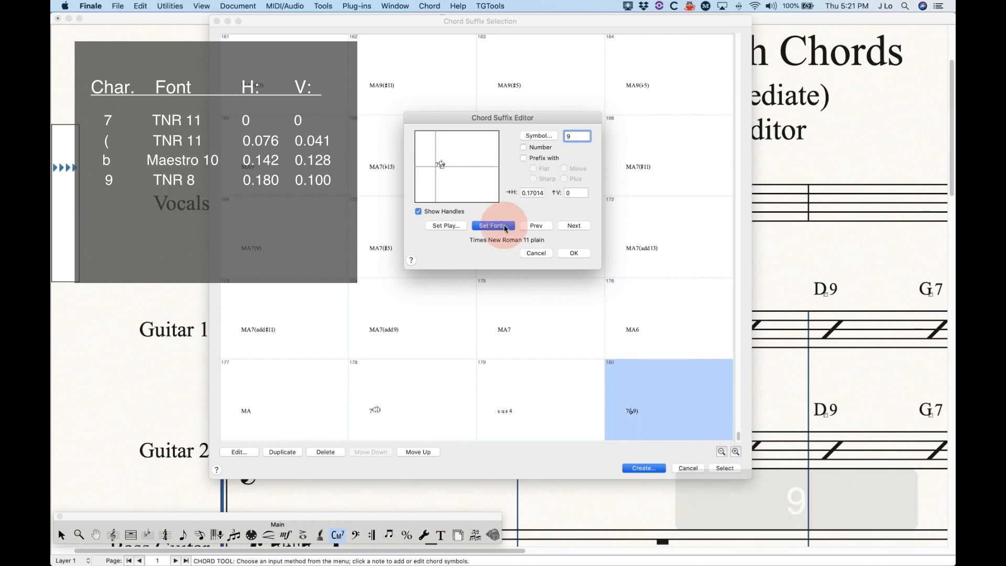
text(8)
click(671, 450)
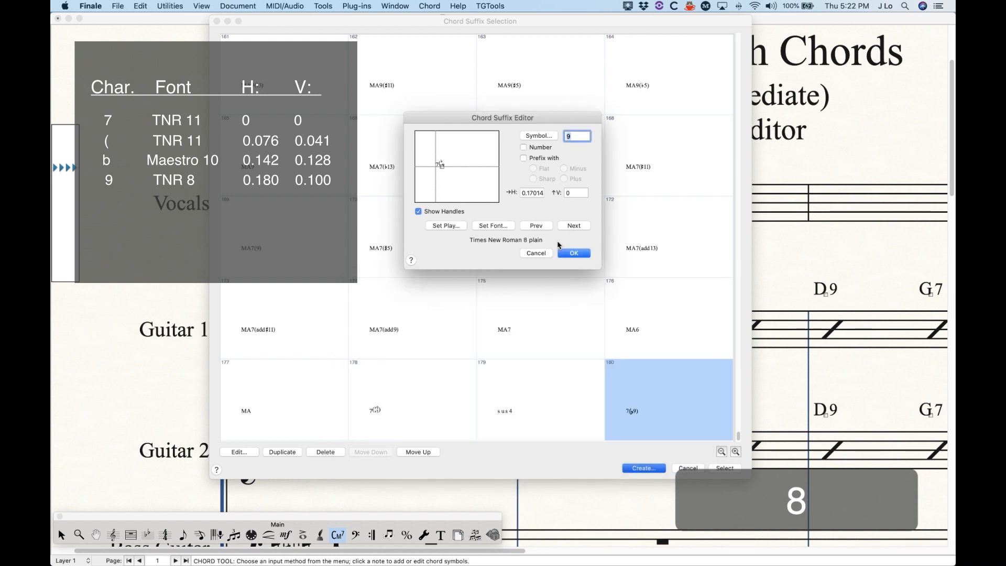
Step: Position the 9 character at horizontal 0.18 and vertical 0.1
click(530, 193)
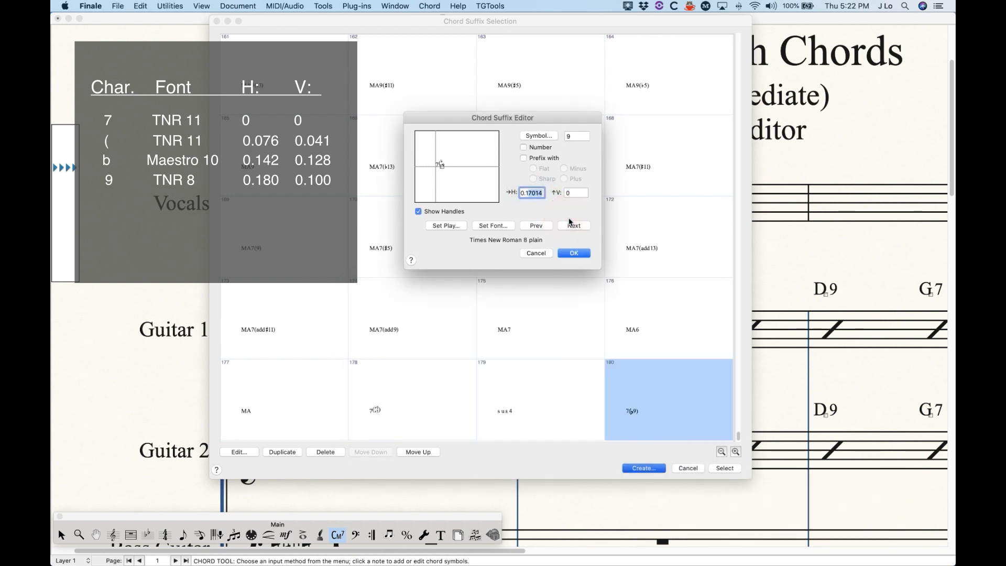
text(0.18)
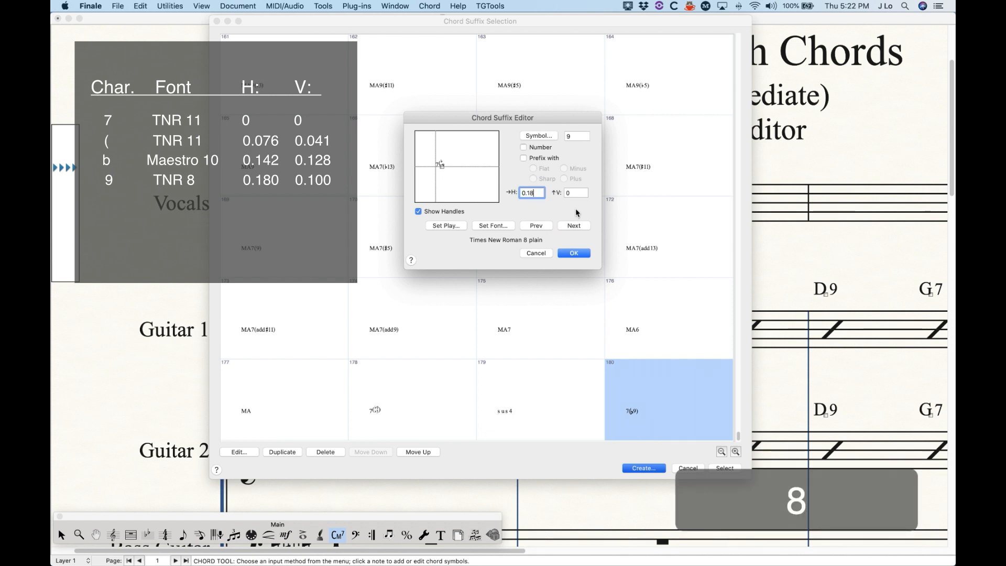
click(576, 193)
text(.1)
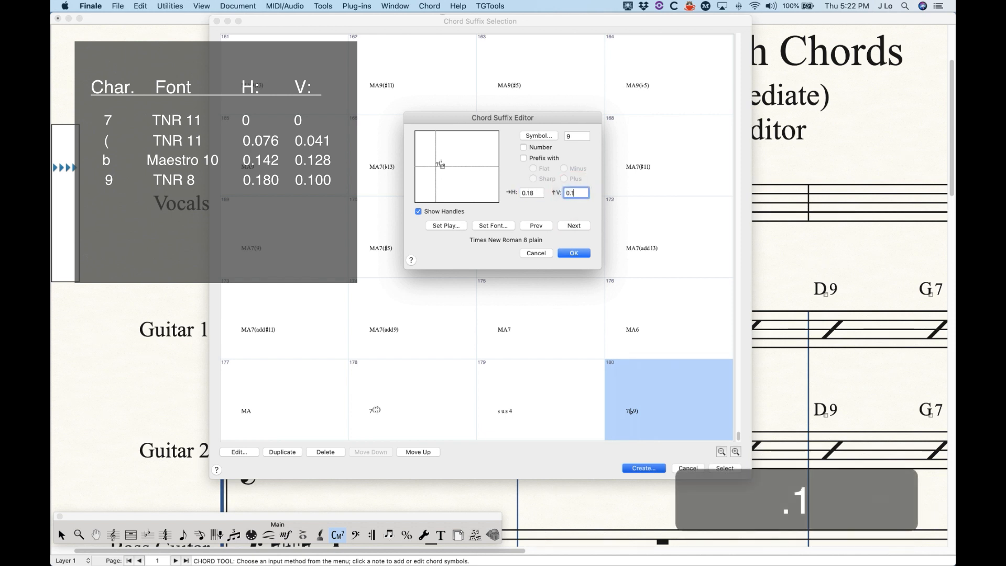
Step: Add # as the suffix's fifth character and set its font to Maestro, size 10
click(573, 225)
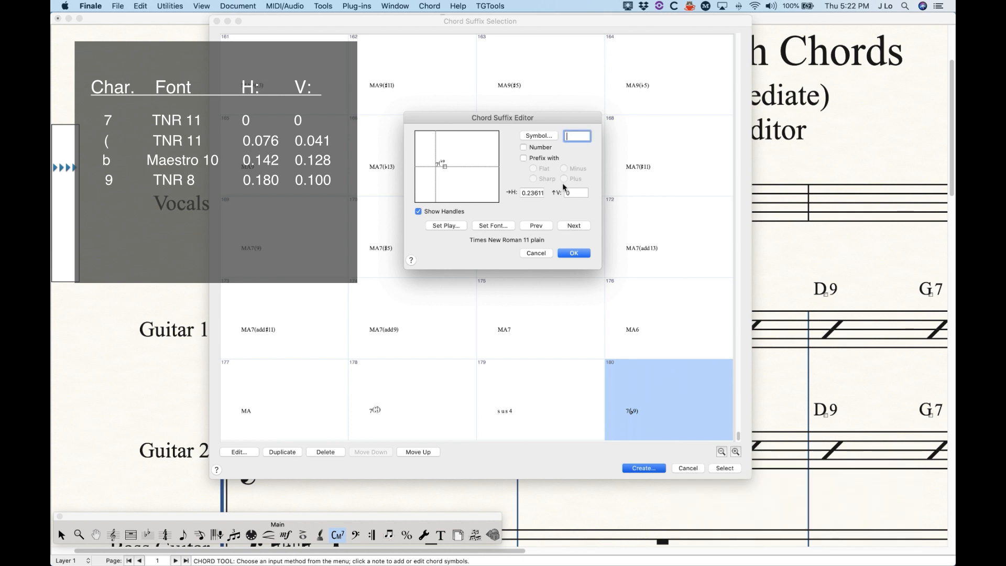
text(#)
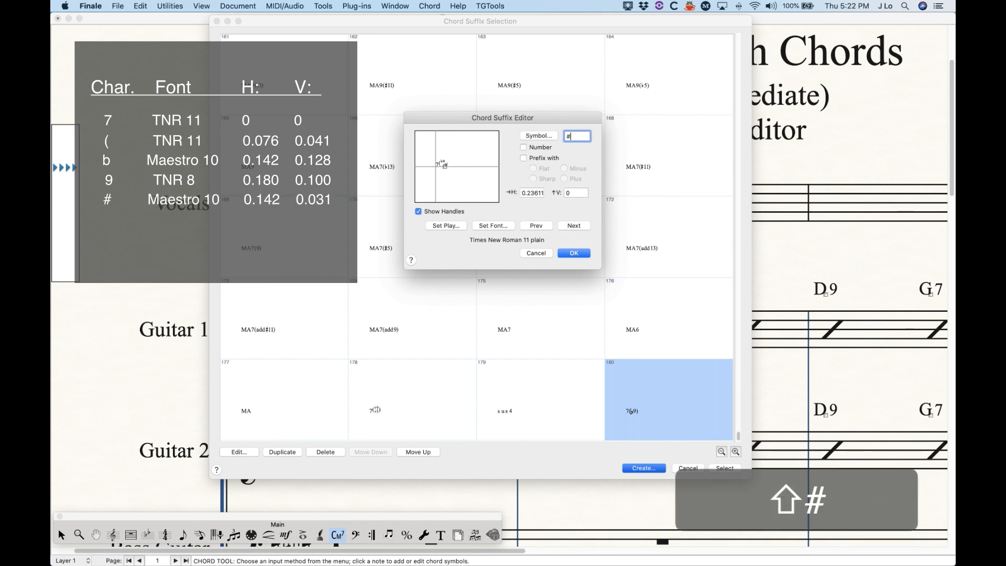
click(505, 226)
drag(475, 447, 483, 401)
click(385, 387)
click(653, 345)
key(BackSpace)
text(0)
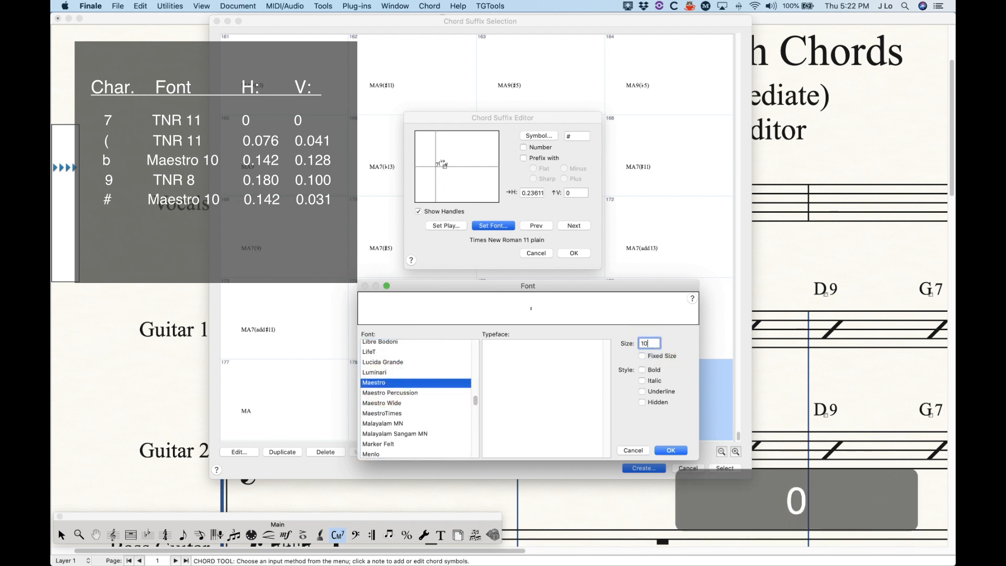
click(671, 451)
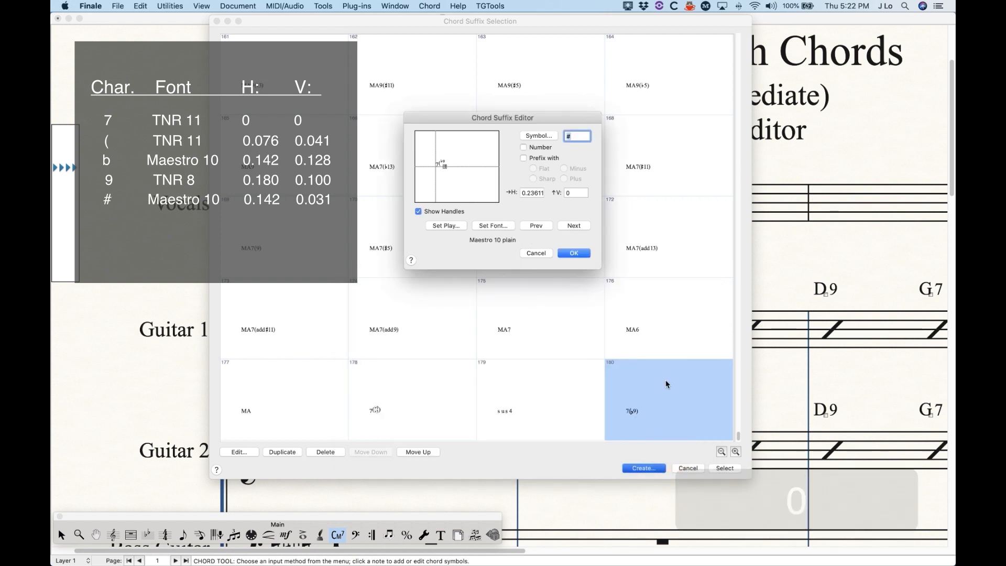
Step: Position the # character at horizontal 0.142 and vertical 0.031
double_click(529, 193)
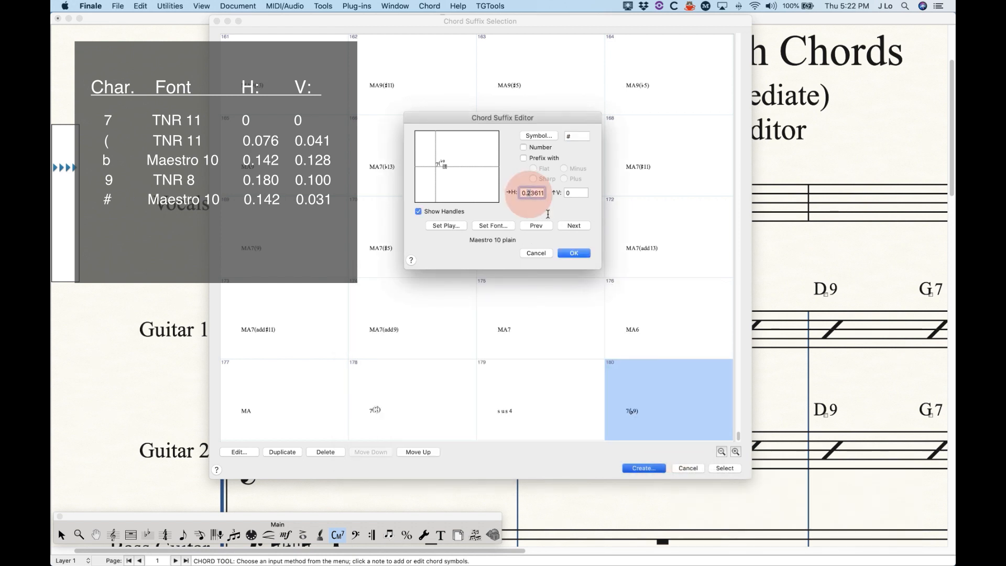
text(0..142)
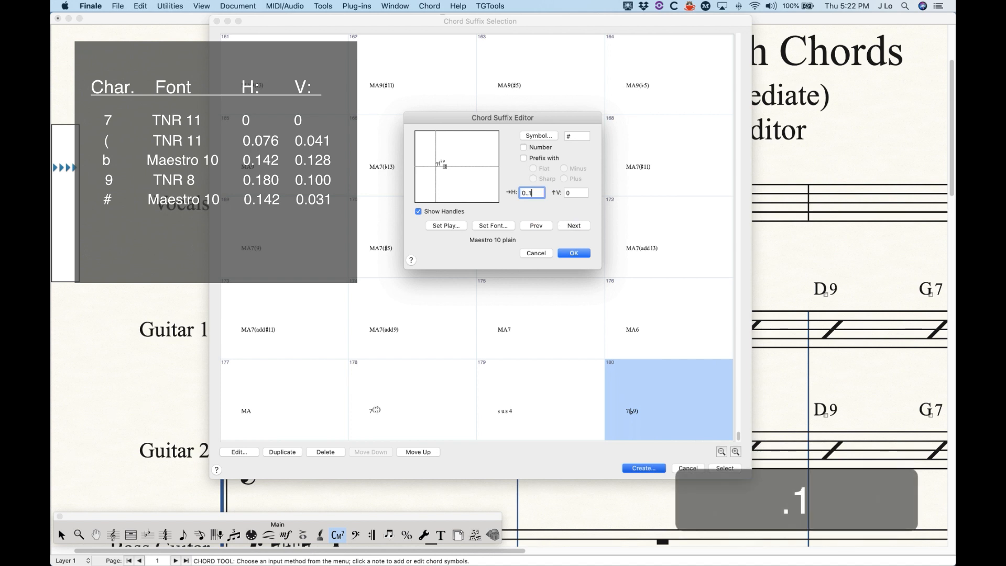
key(Left)
key(Left)
key(Left)
key(BackSpace)
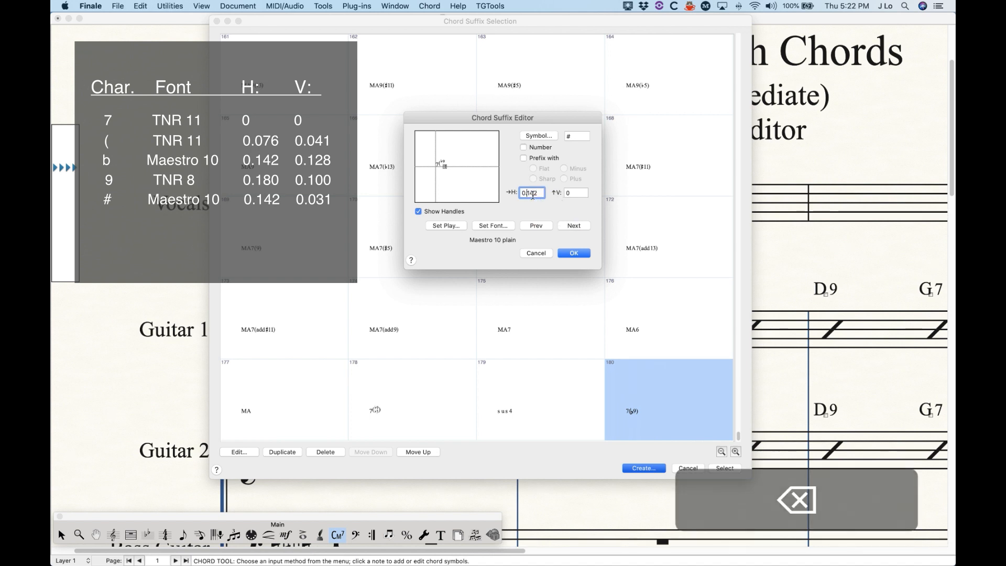
text(.)
click(577, 193)
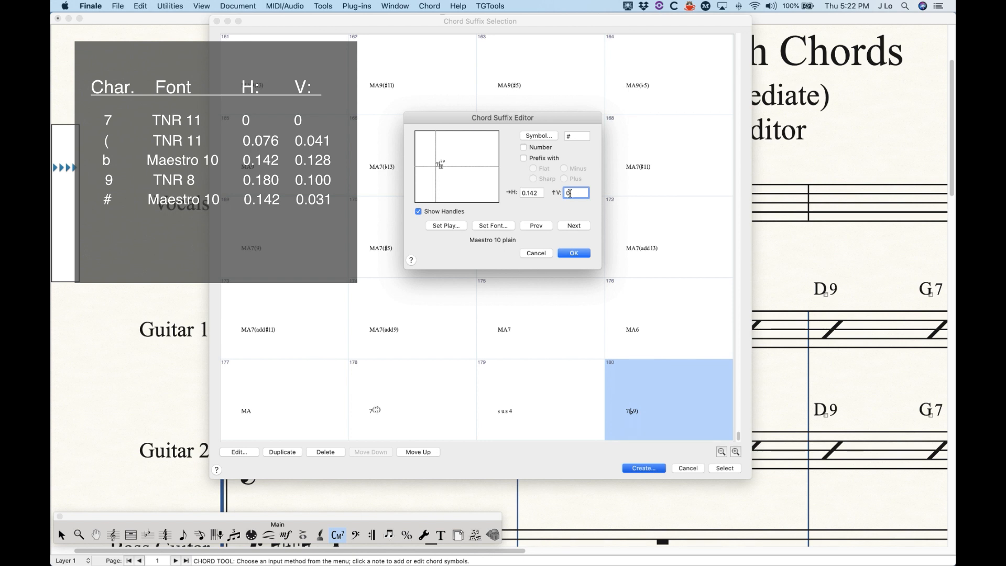
text(.031)
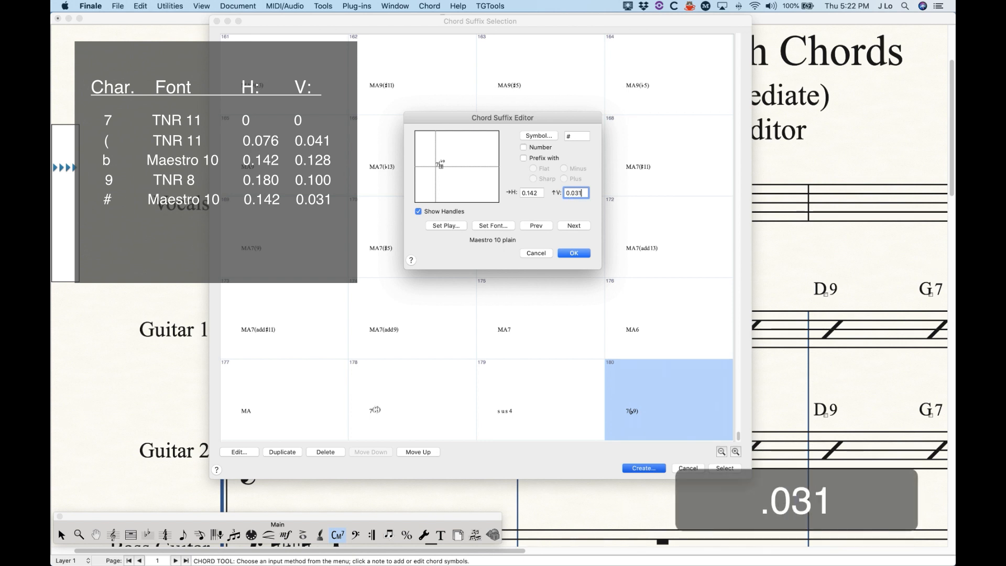
click(530, 194)
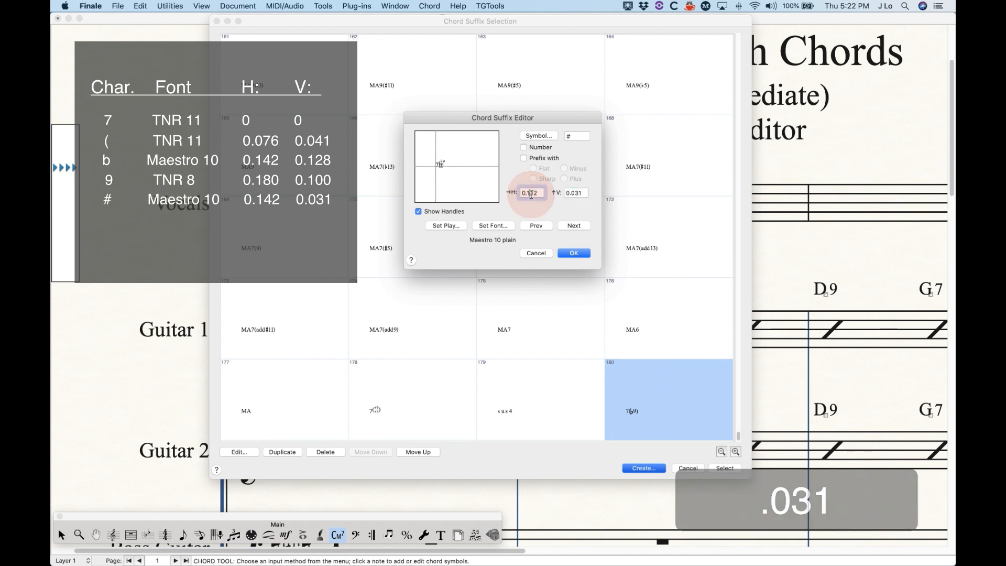
Step: Add 5 as the suffix's sixth character and set its font size to 8
click(574, 226)
click(576, 136)
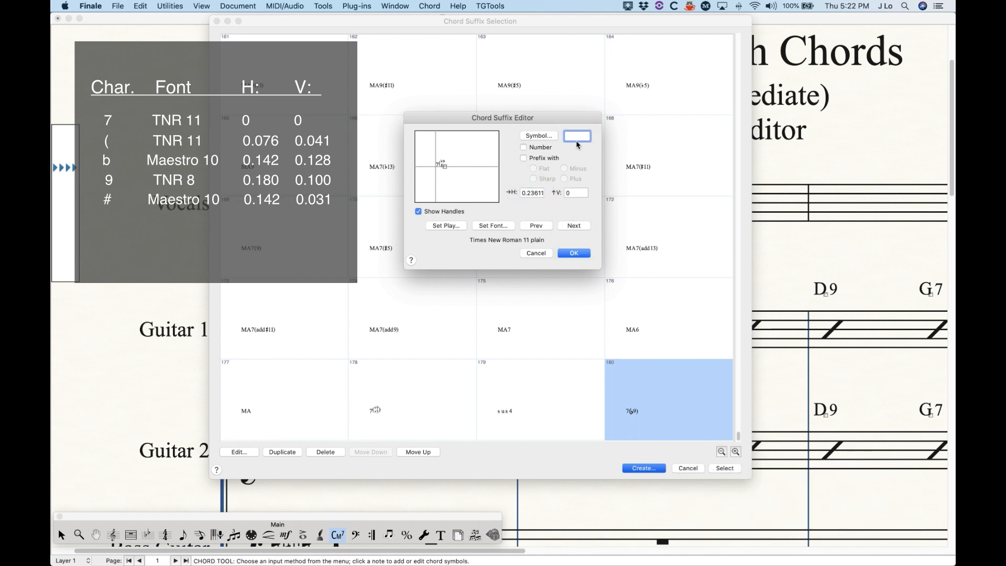
text(5)
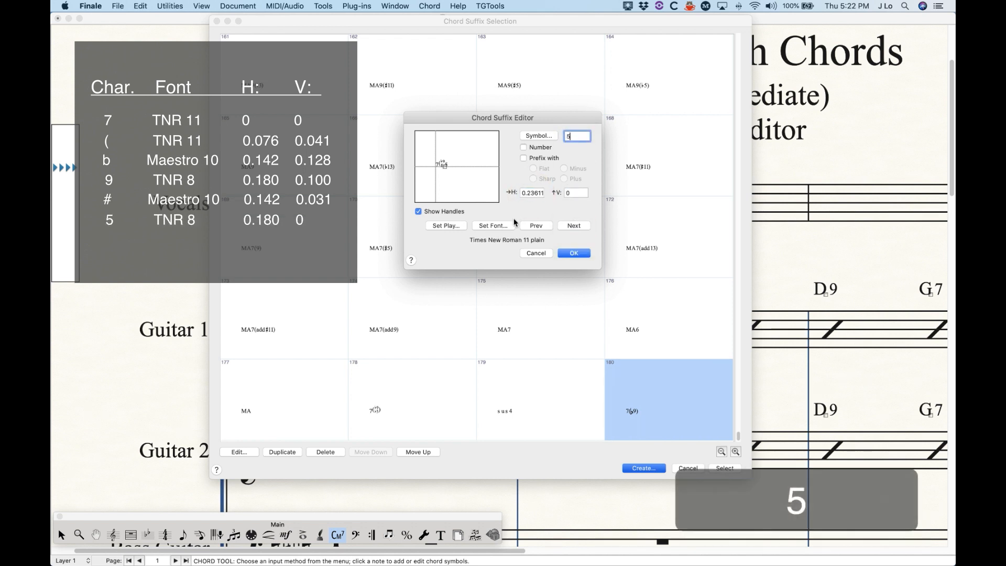
click(500, 228)
click(653, 344)
text(8)
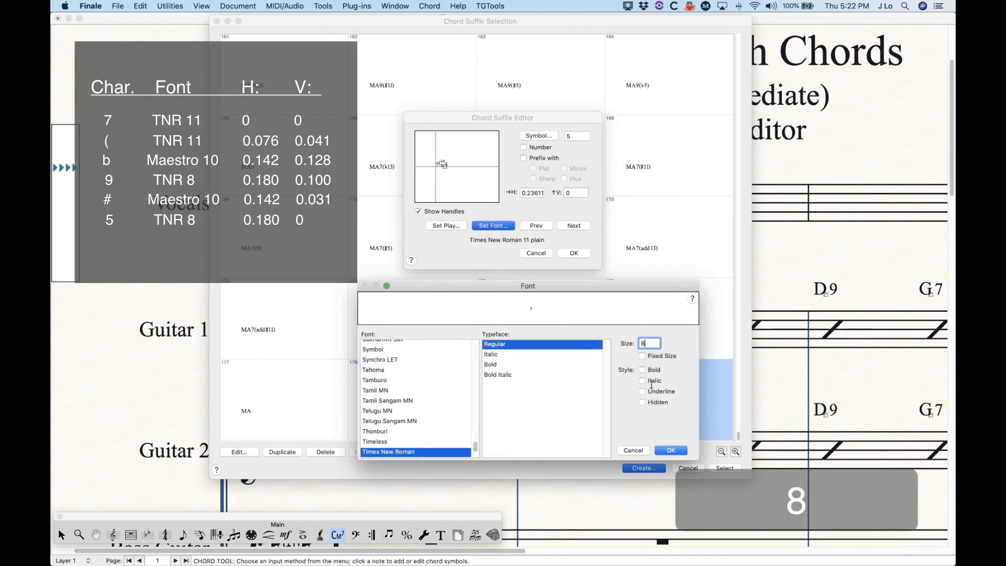
click(670, 451)
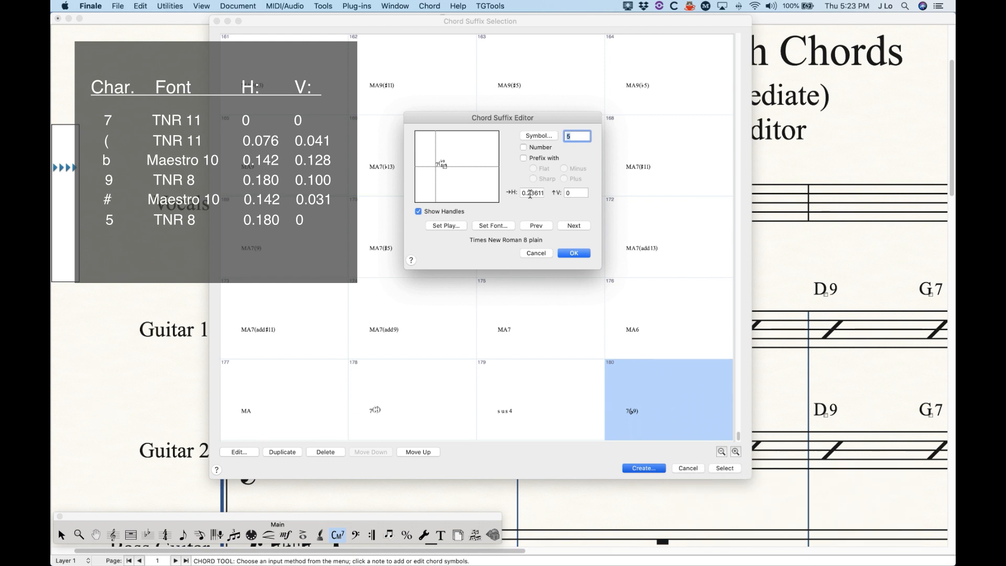
Step: Set the 5 character's horizontal position to 0.18, keeping its vertical position at 0
drag(528, 192, 566, 212)
text(18)
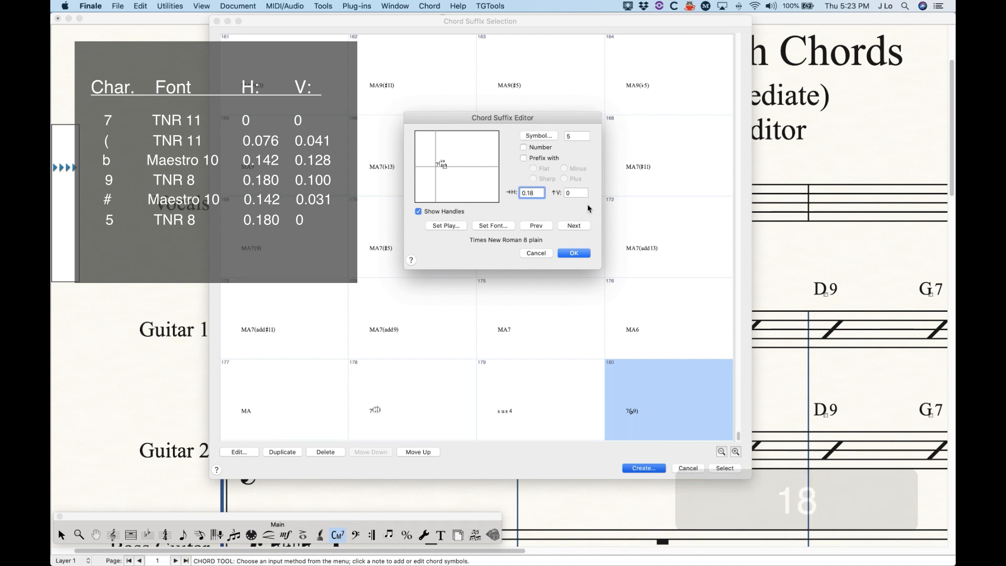
key(Tab)
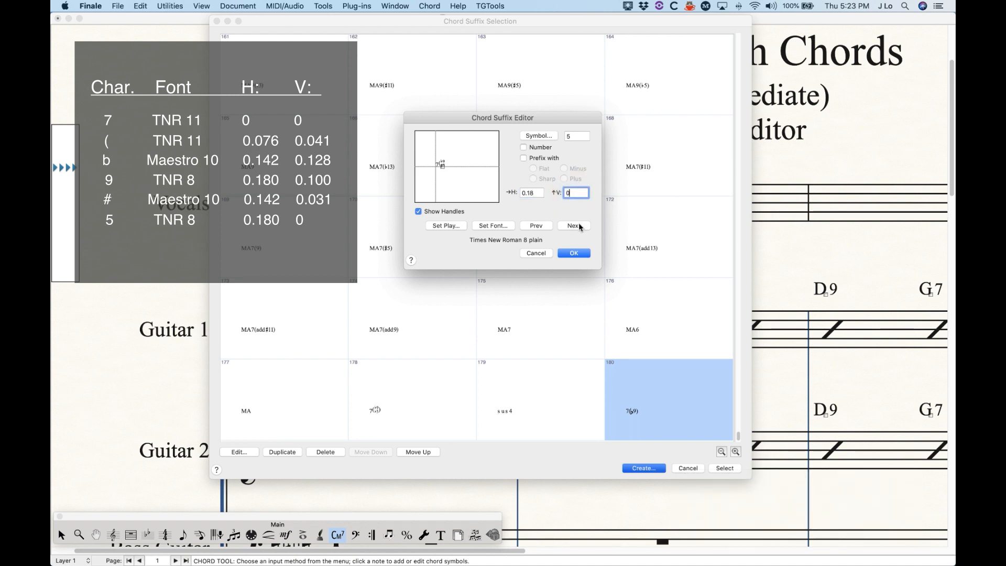
Step: Add ) as the suffix's seventh character, positioned at horizontal 0.239 and vertical 0.041
click(579, 226)
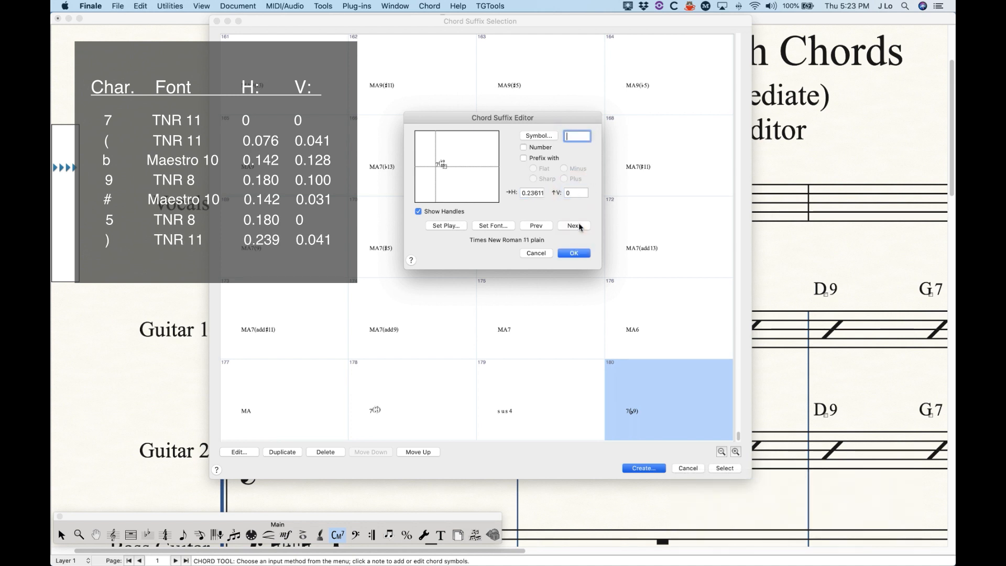
text())
drag(533, 193, 549, 209)
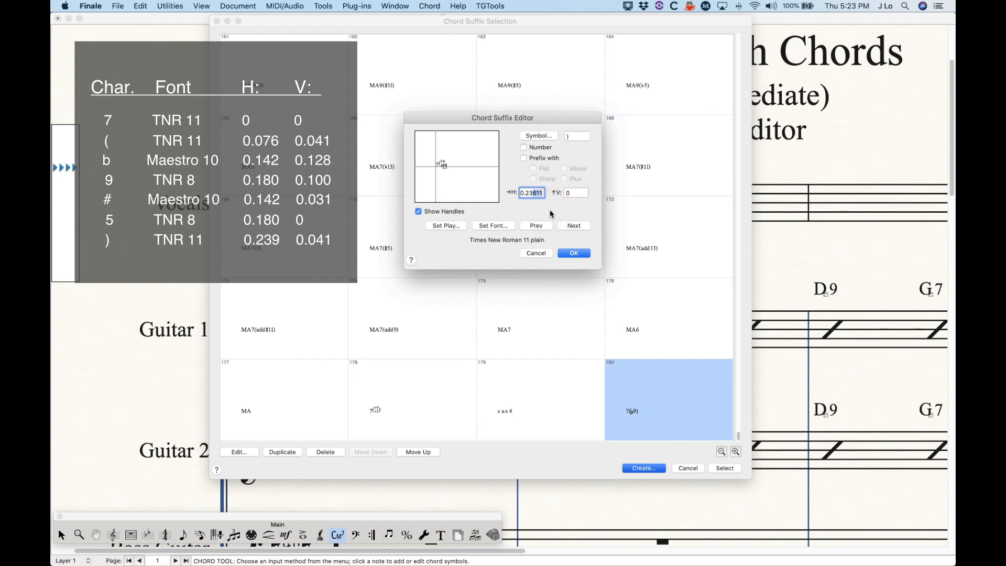
text(9)
click(572, 193)
text(.041)
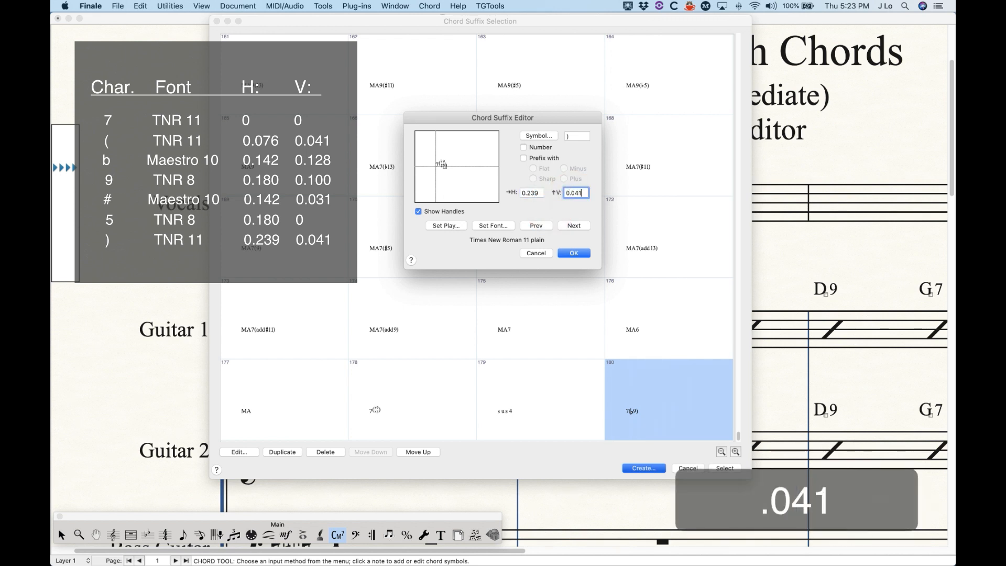
click(537, 193)
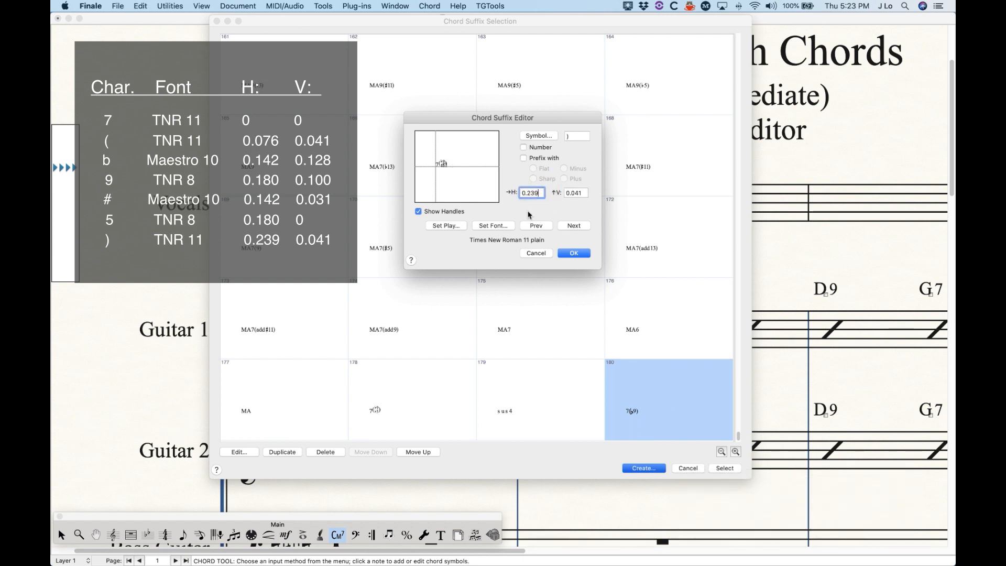
Step: Hide the handles in the suffix preview and step back through the characters to check their settings
click(418, 211)
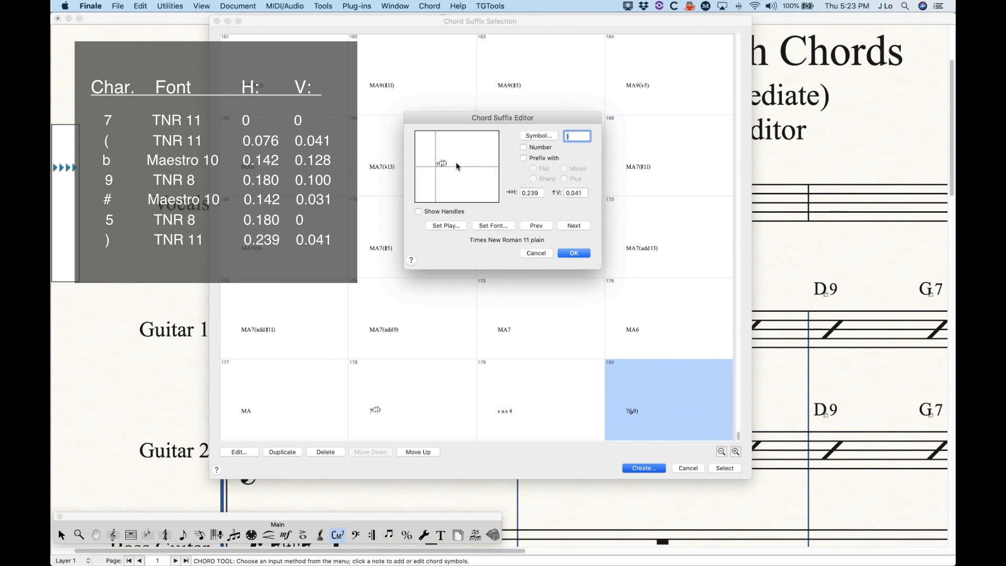
click(541, 226)
click(536, 225)
click(537, 226)
click(537, 226)
click(537, 225)
click(537, 225)
Step: Save the stacked 7(b9 #5) suffix, assign it to the Vocals chord and switch to the Selection tool
click(573, 253)
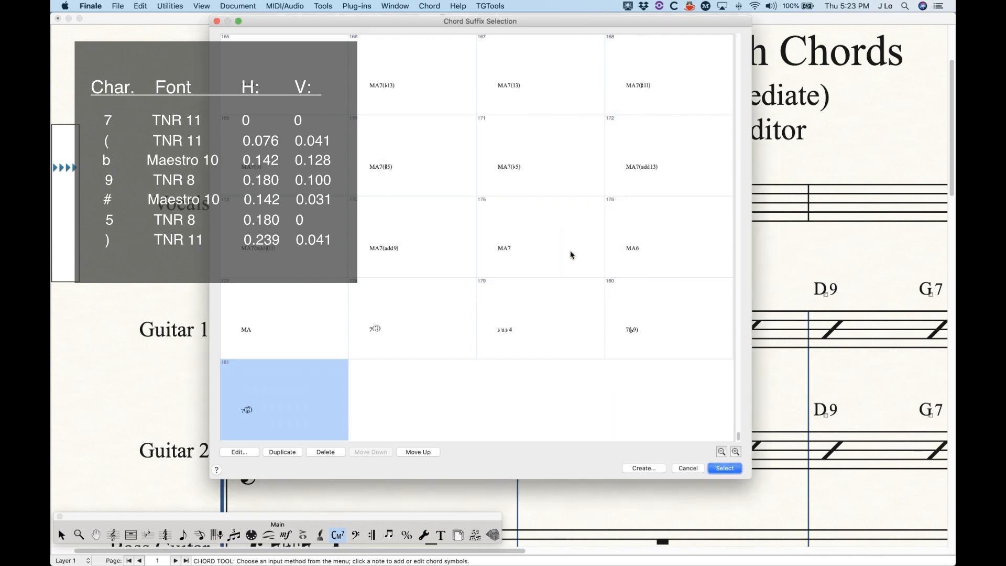
click(724, 470)
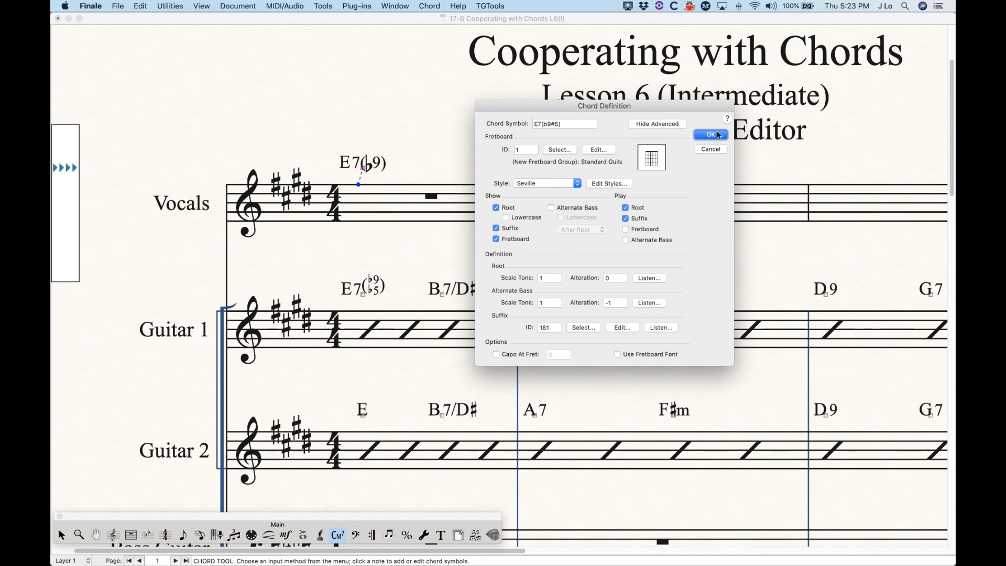
click(718, 135)
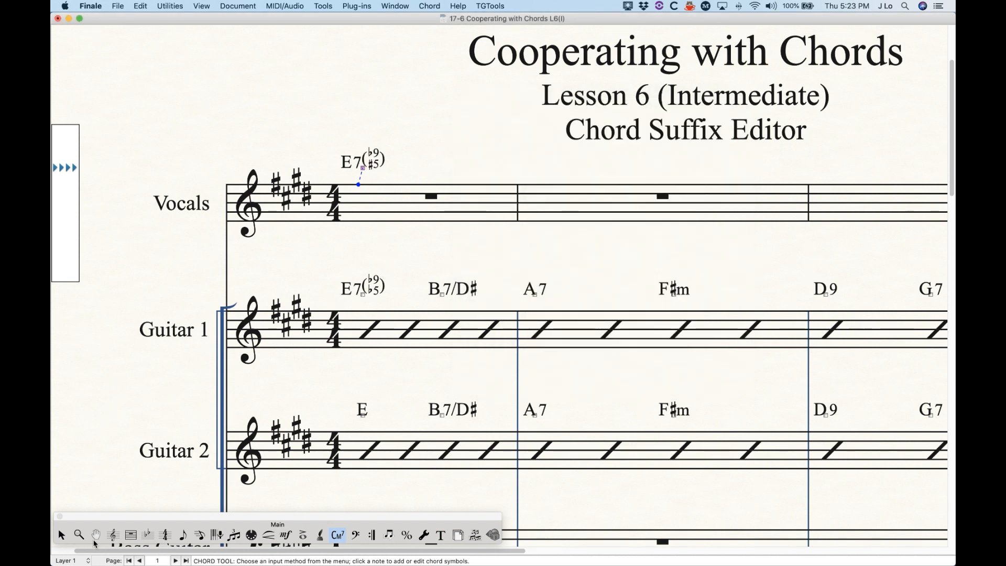
click(62, 534)
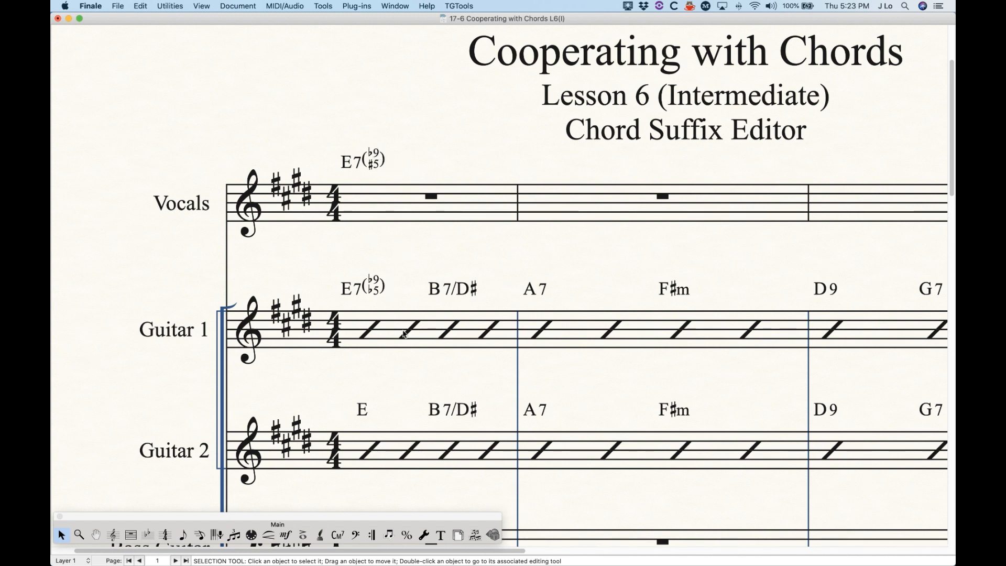
Step: Reopen the Vocals chord's suffix library with the Chord tool and duplicate the stacked 7(b9 b5) suffix
click(338, 534)
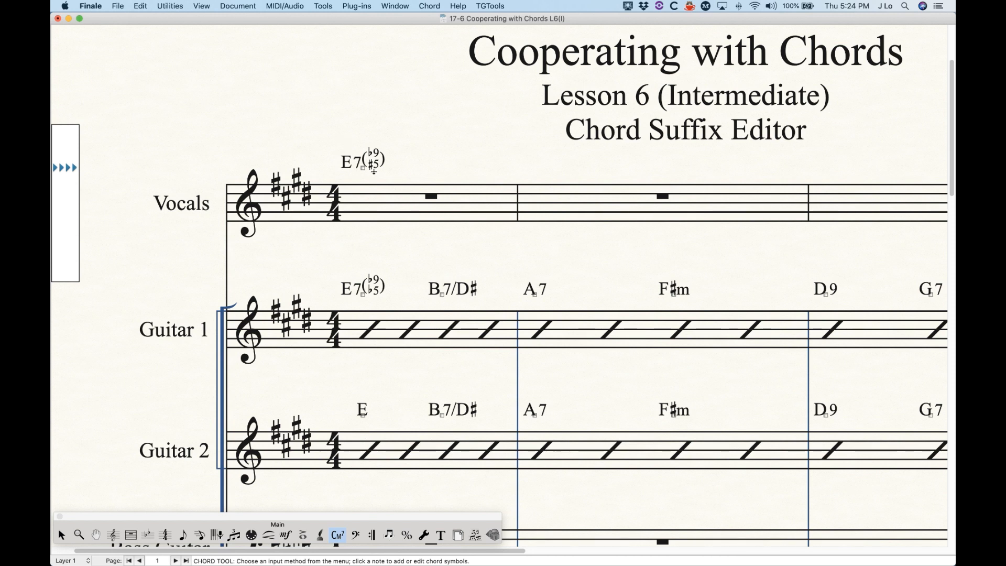
click(406, 195)
key(Return)
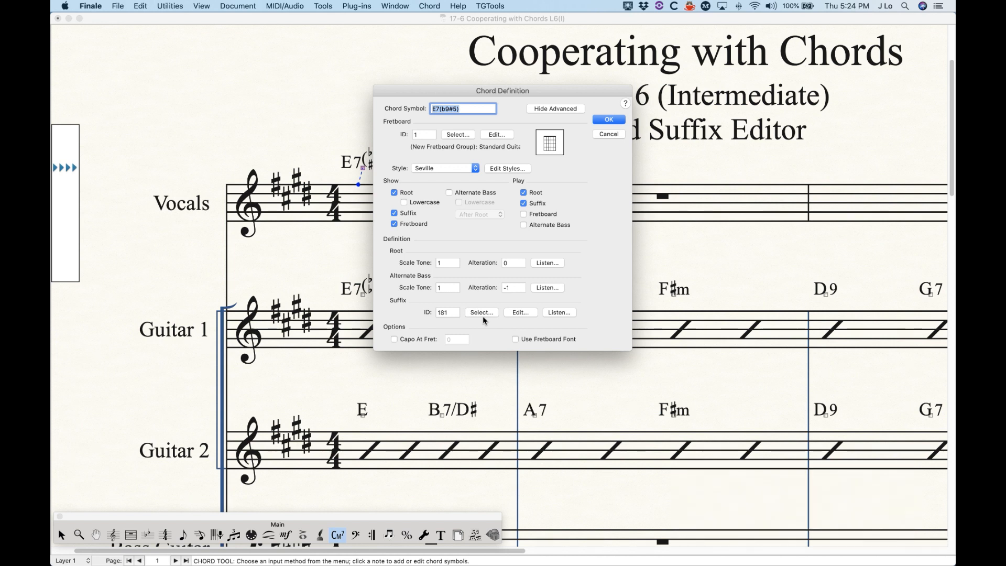
click(482, 312)
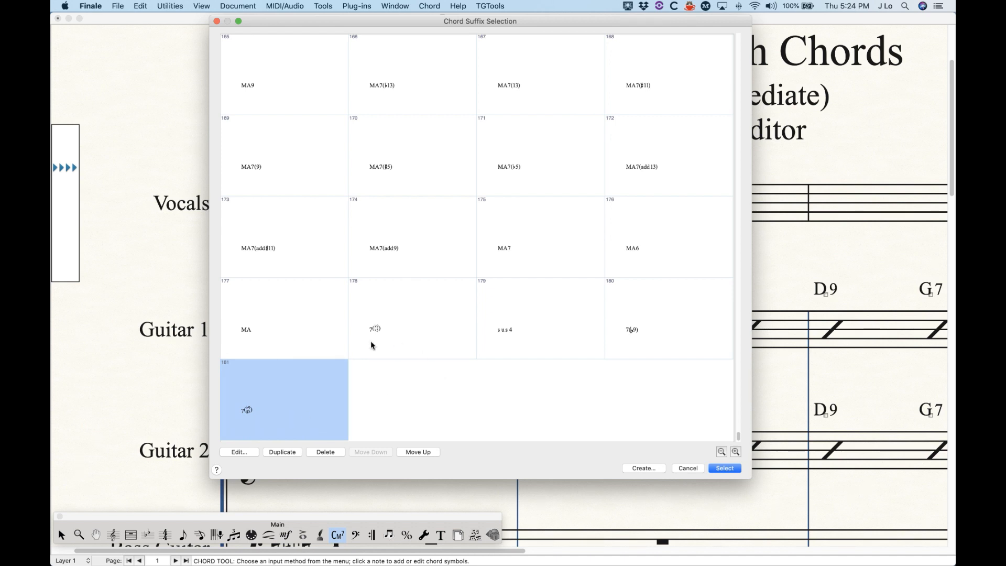
scroll(276, 400, up, 2)
scroll(511, 399, down, 2)
click(396, 324)
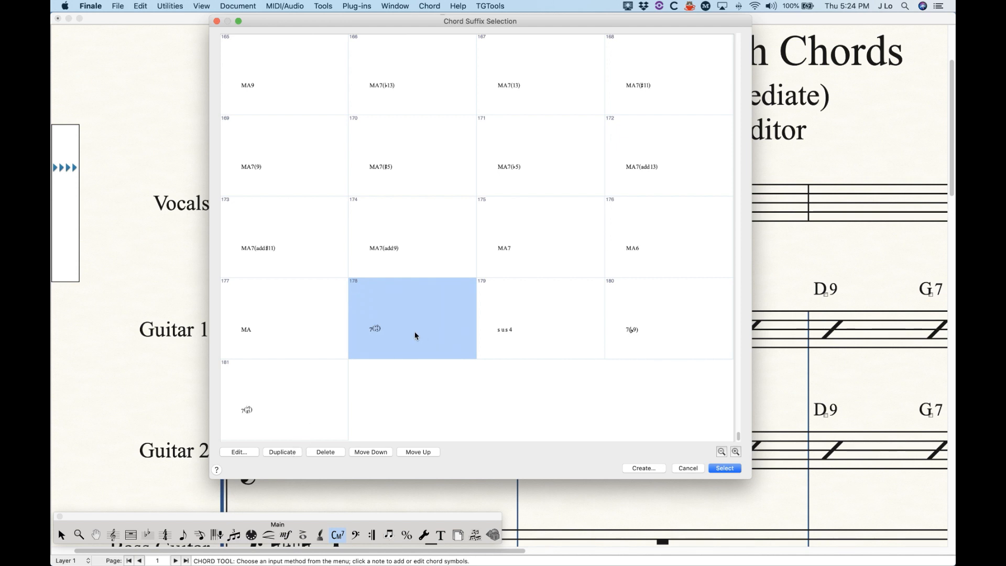
click(283, 452)
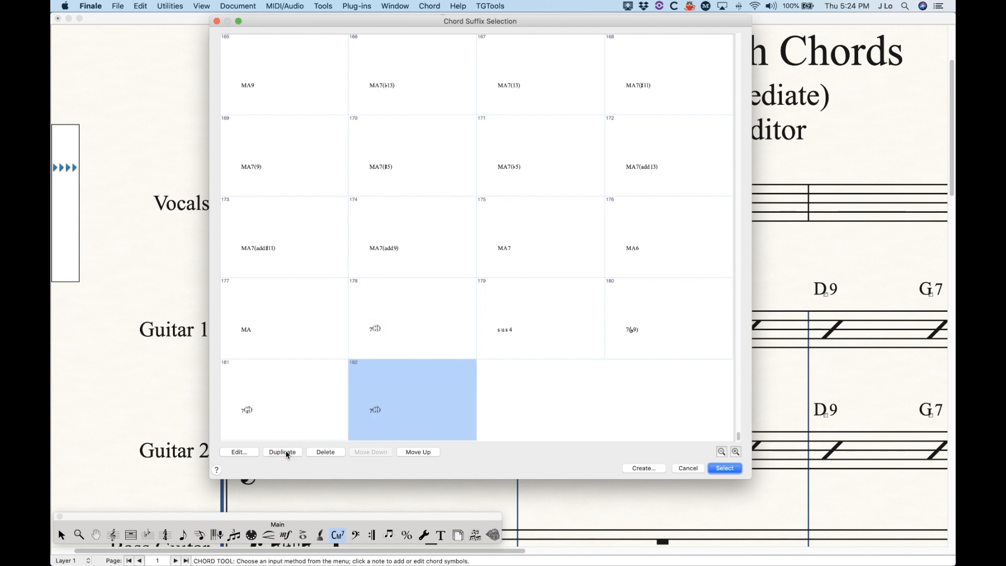
Step: Change the duplicate suffix's third character to # and assign the edited suffix to the Vocals chord
click(239, 452)
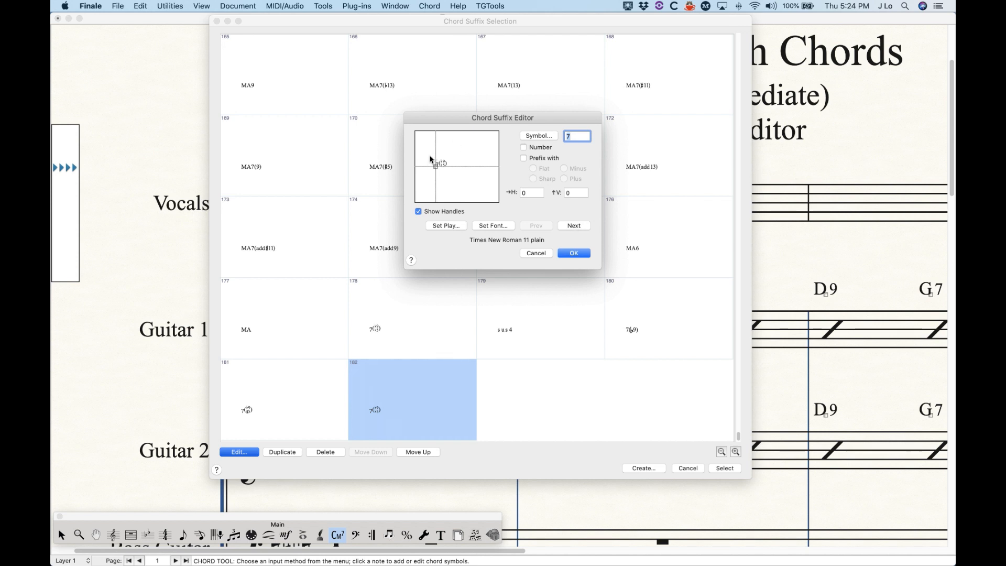
click(574, 225)
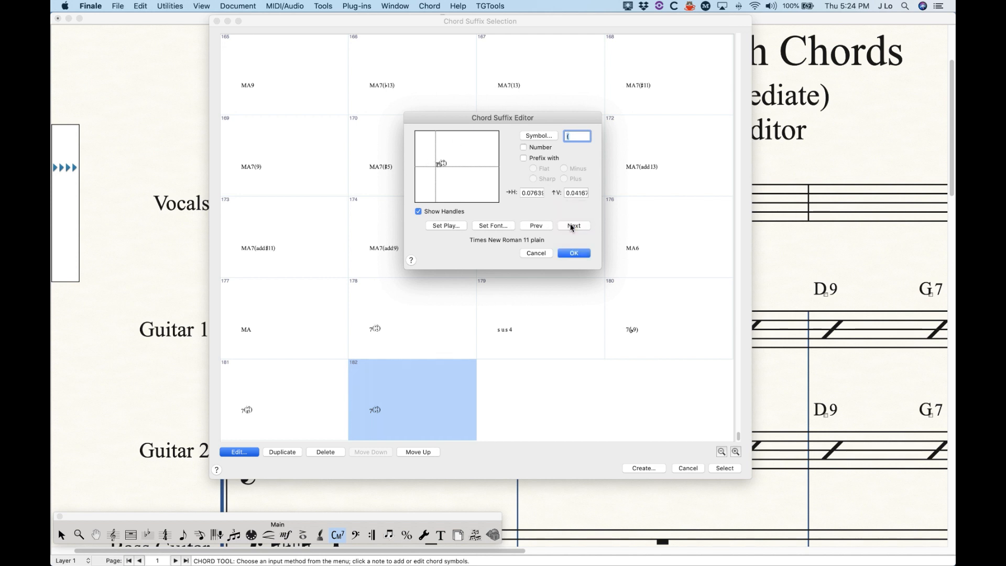
click(573, 225)
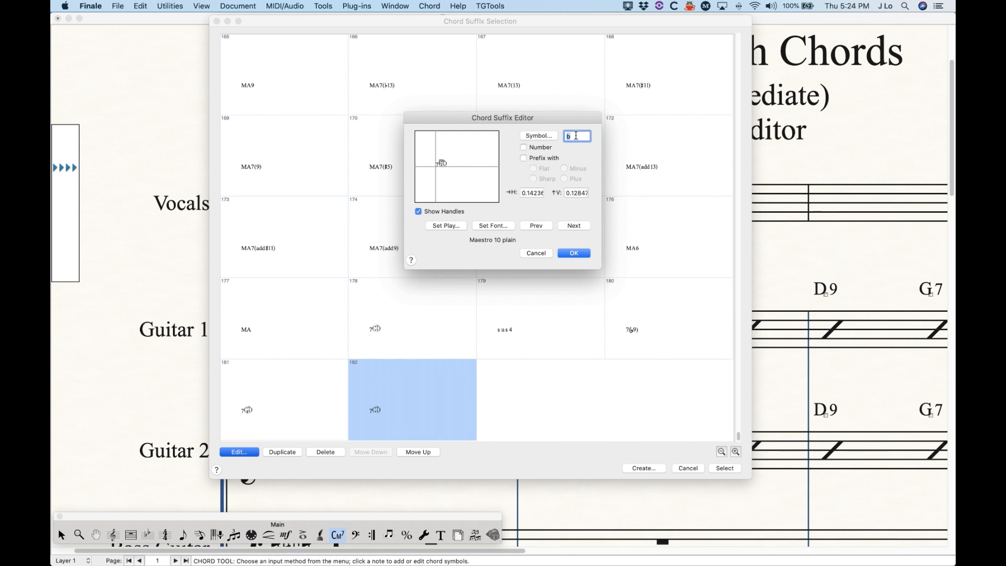
text(#)
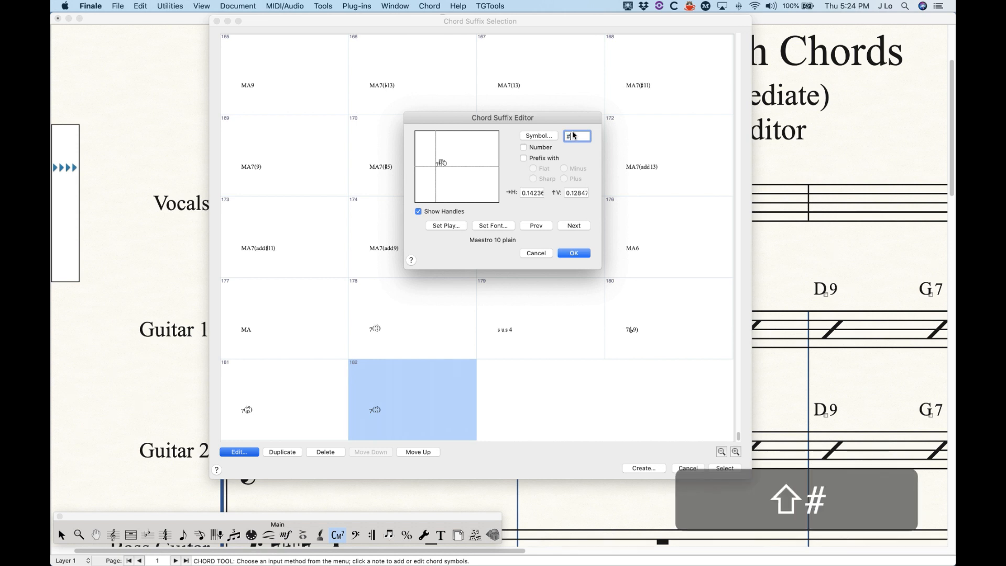
click(572, 253)
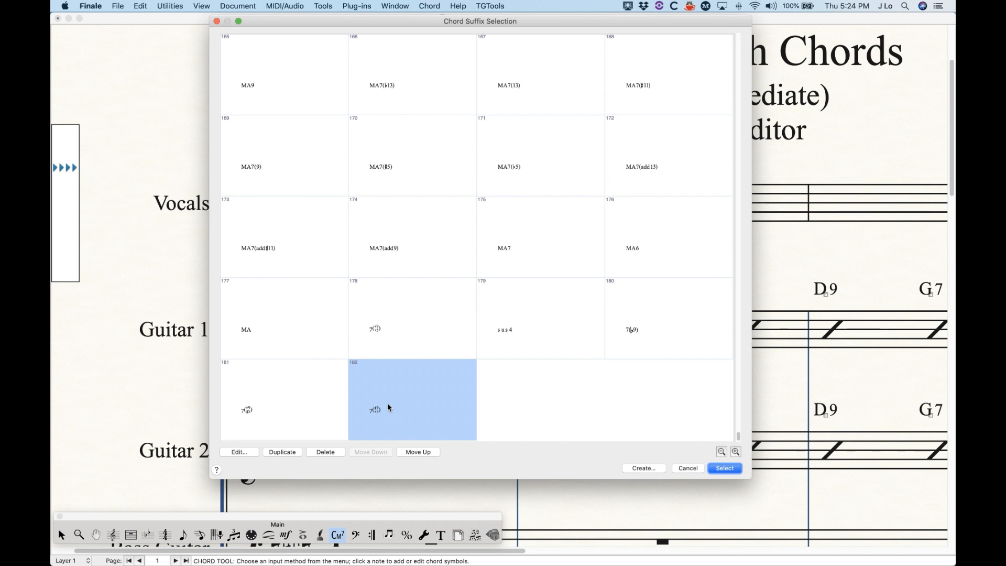
click(724, 467)
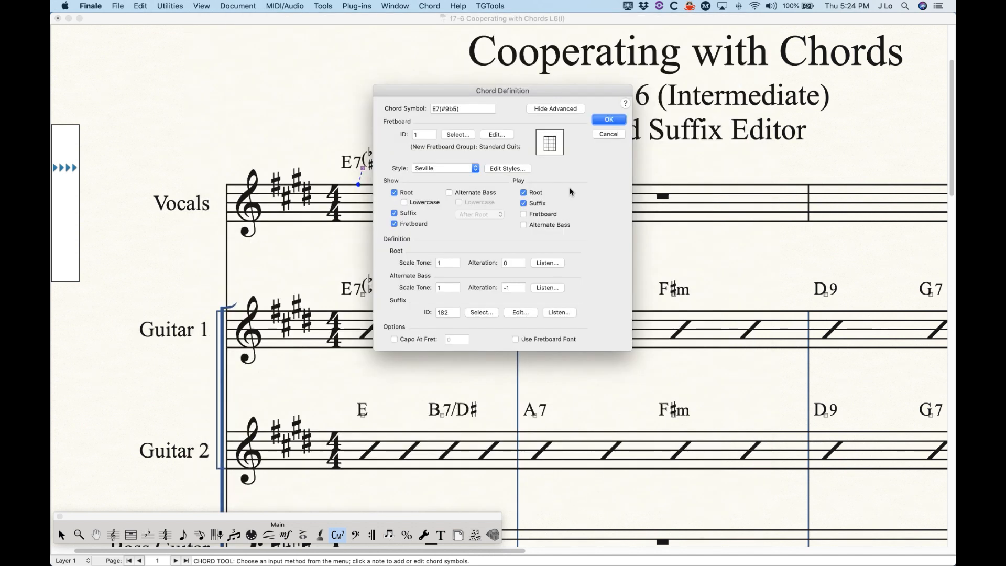
click(611, 119)
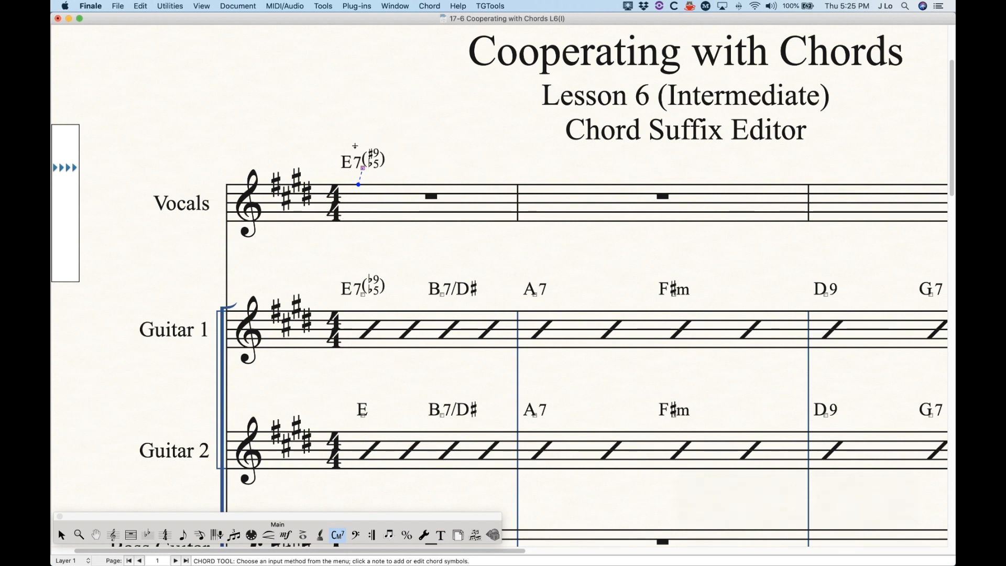
Step: Step through the characters of the Vocals chord's new suffix to review their settings, leaving the suffix library without changes
key(Return)
click(484, 312)
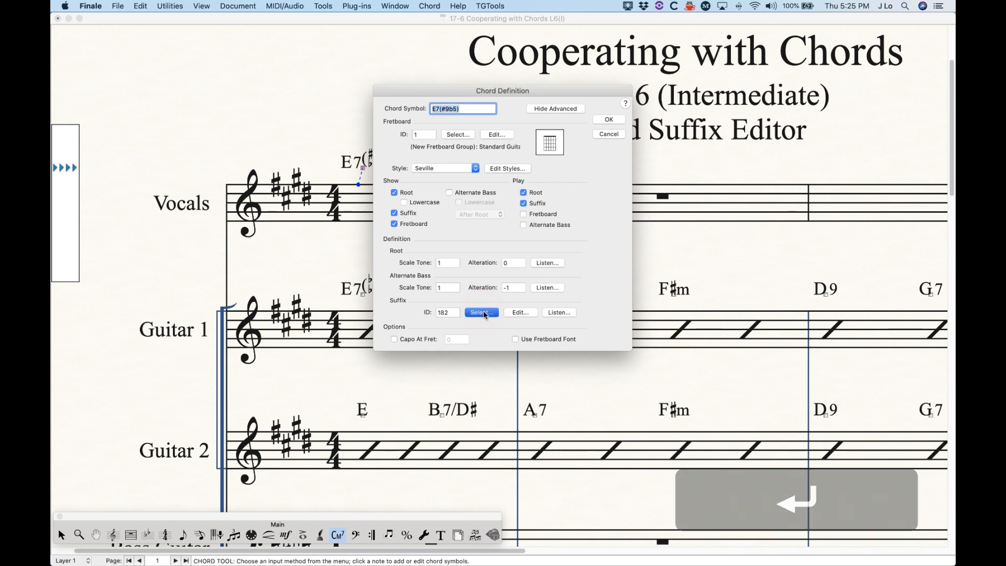
click(257, 452)
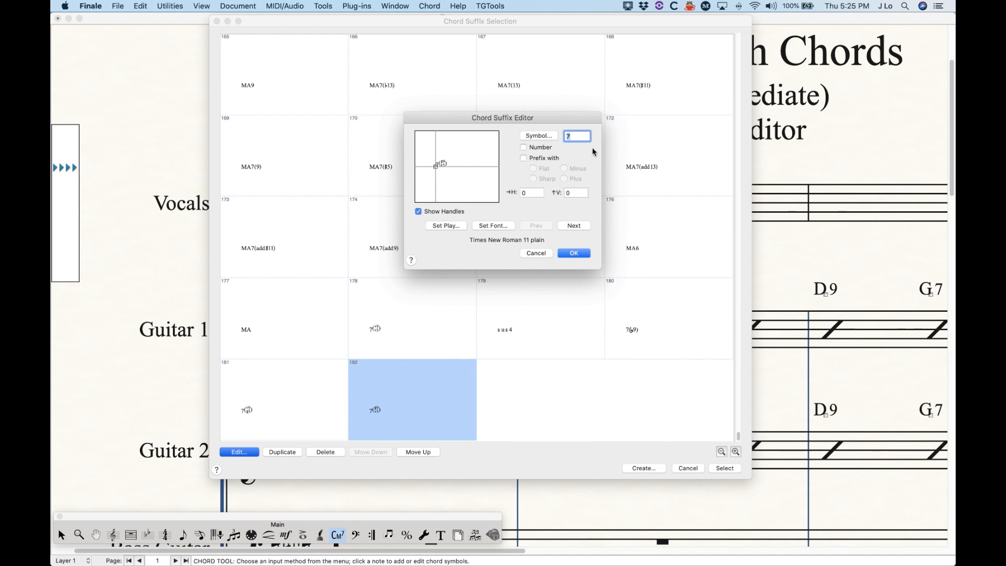
click(579, 228)
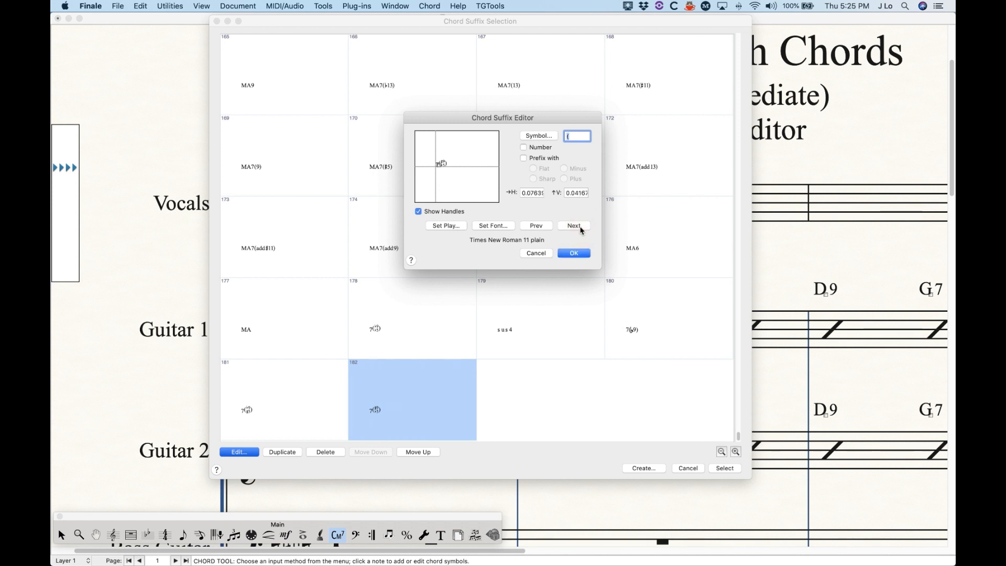
click(580, 227)
click(579, 228)
click(580, 228)
click(580, 228)
click(574, 253)
click(687, 468)
click(609, 119)
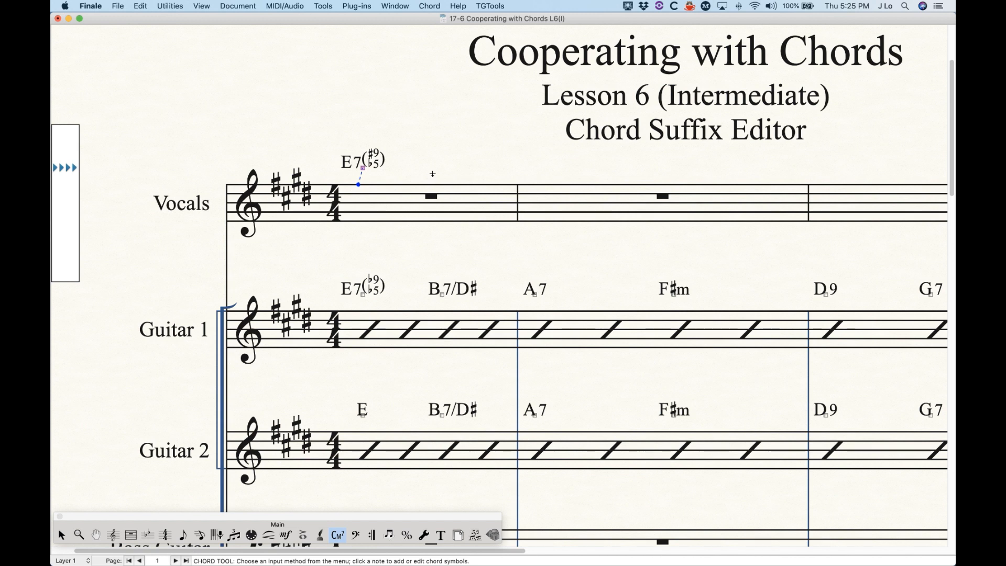
Step: Enter the chord E7(#9b5) above the whole rest in the first Vocals measure
click(433, 175)
click(432, 169)
text(E)
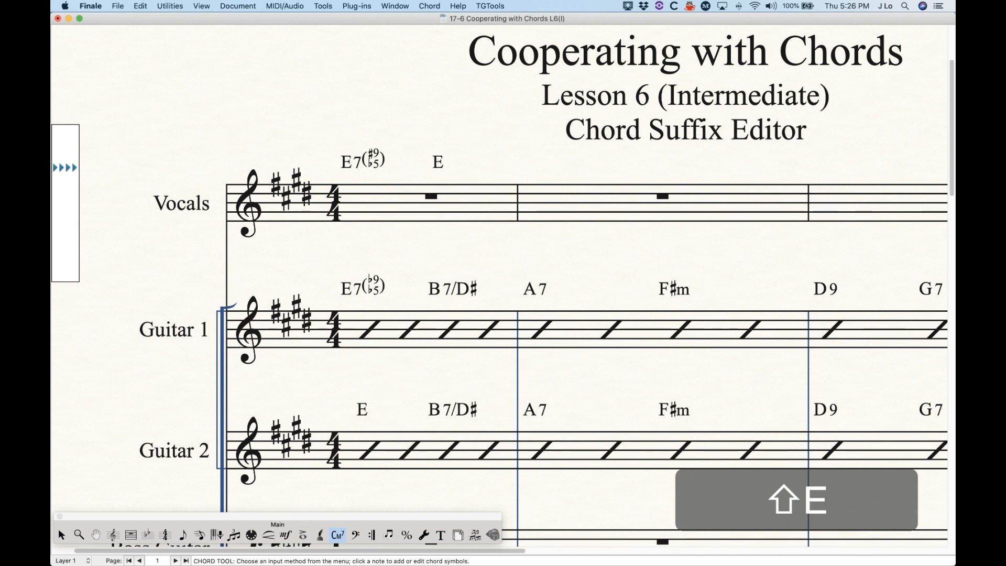
text(7()
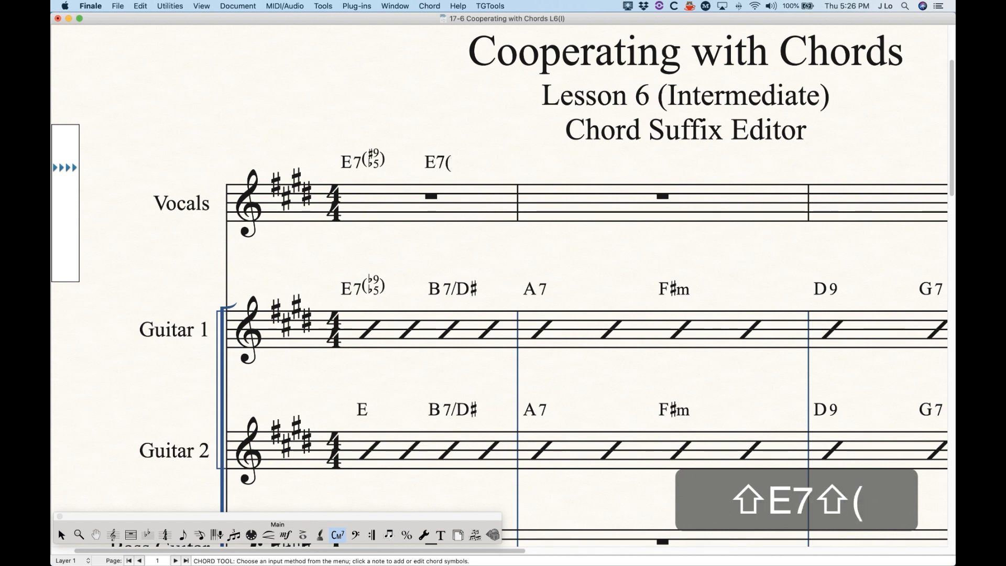
text(#9)
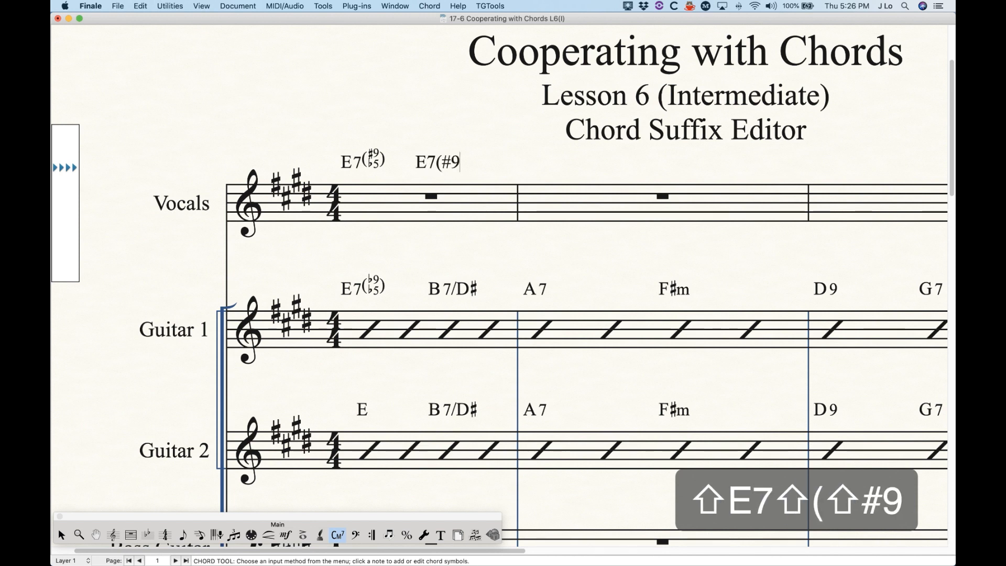
text(b5)
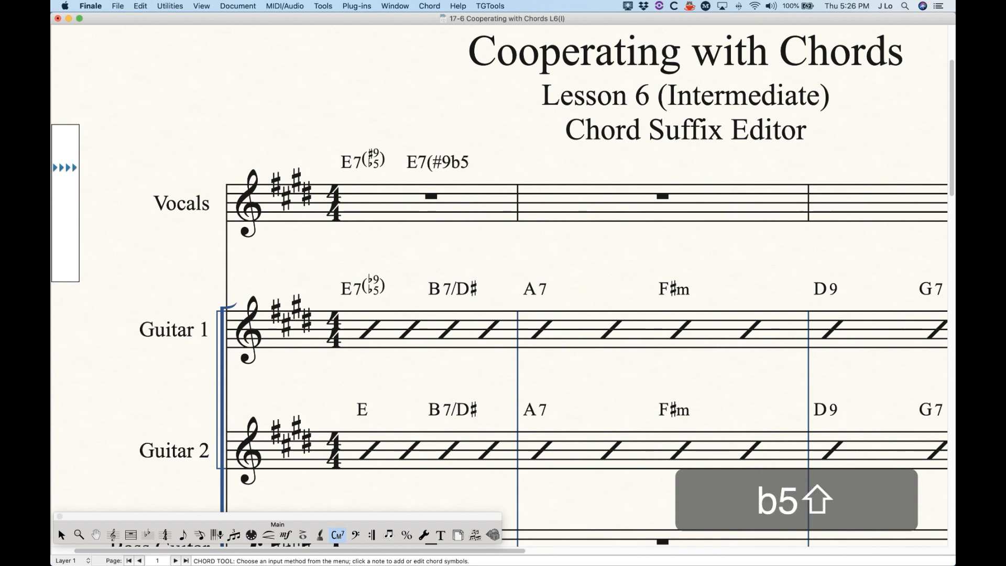
text())
key(space)
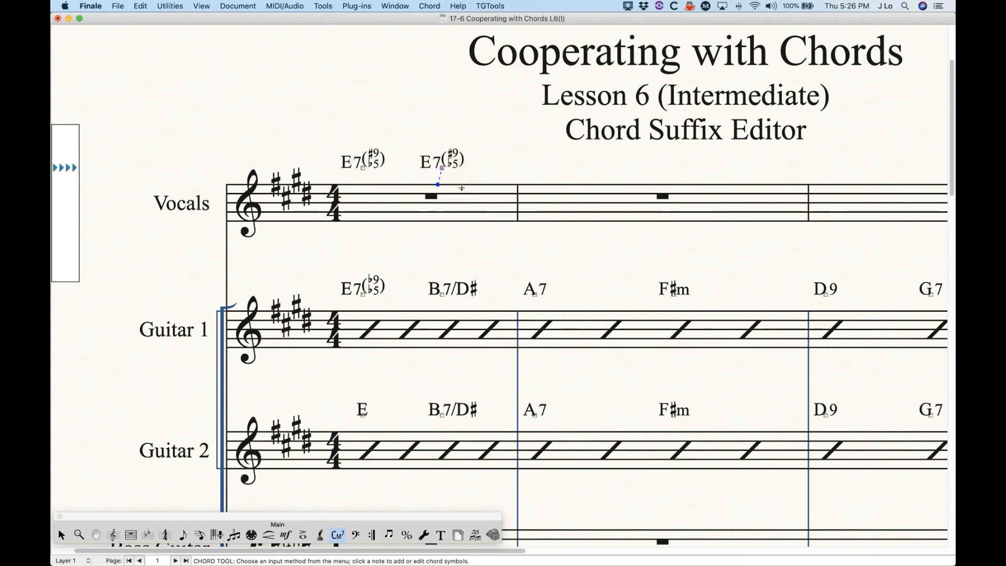
Step: Delete the second Vocals chord and try entering it as E7(b5#9), declining to add that suffix to the library
key(BackSpace)
text(E7()
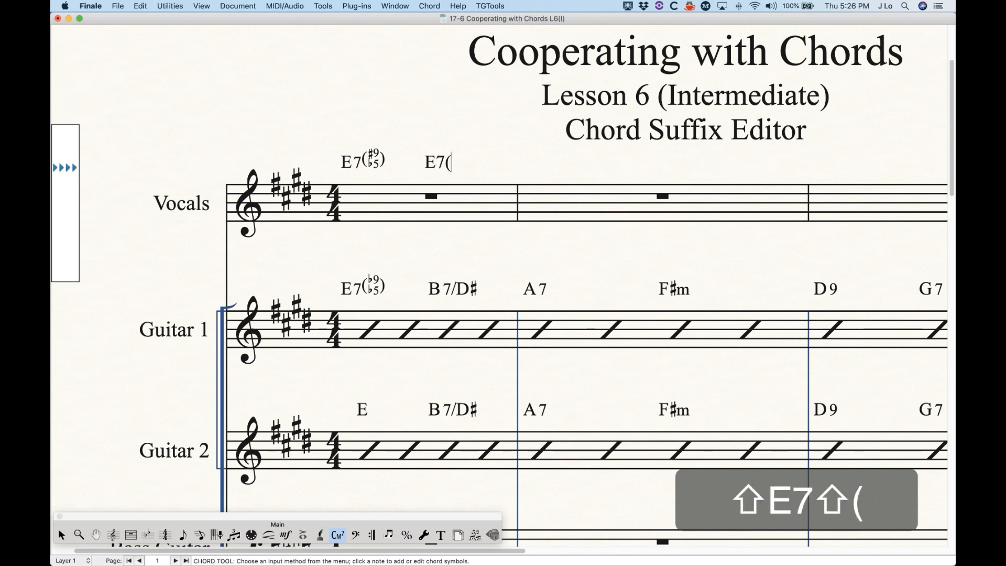
text(b5#9))
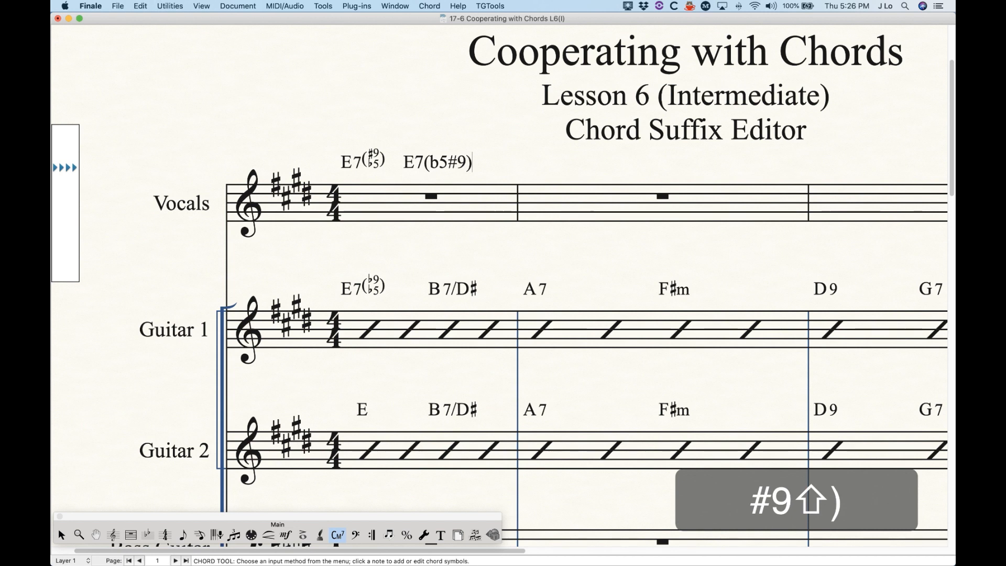
key(space)
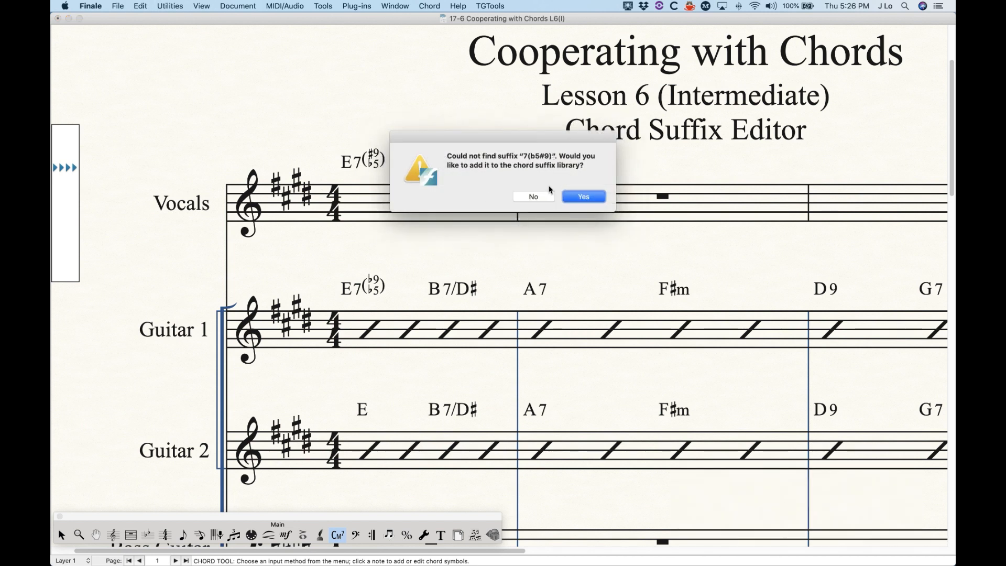
drag(422, 139, 492, 216)
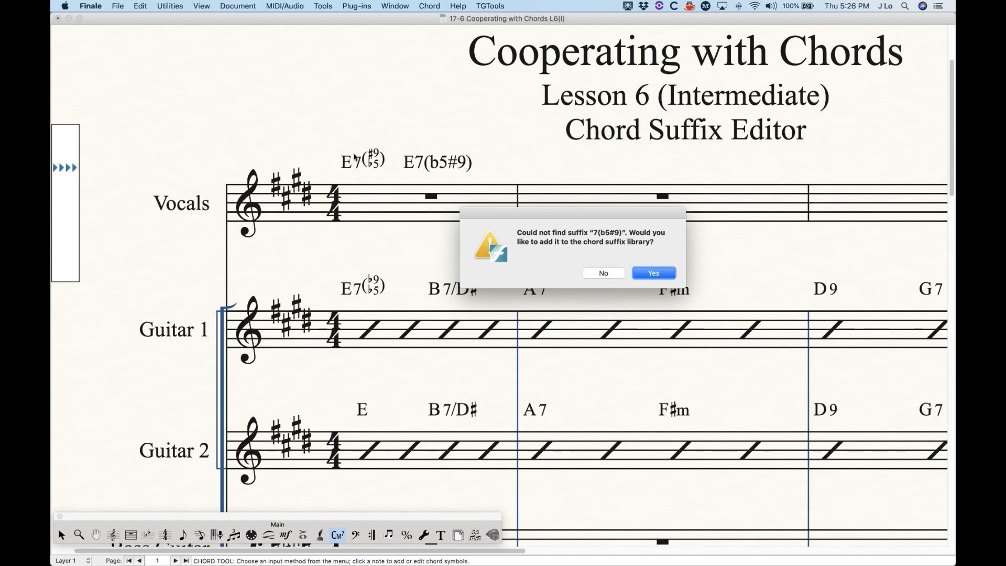
click(603, 274)
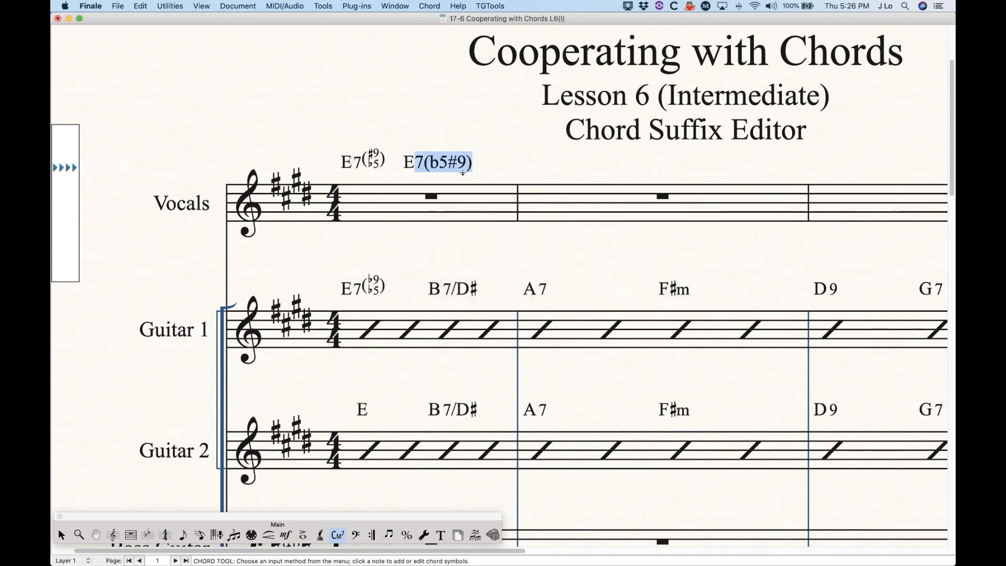
Step: Delete the second Vocals chord, E7(b5#9), from the first measure
key(BackSpace)
click(425, 139)
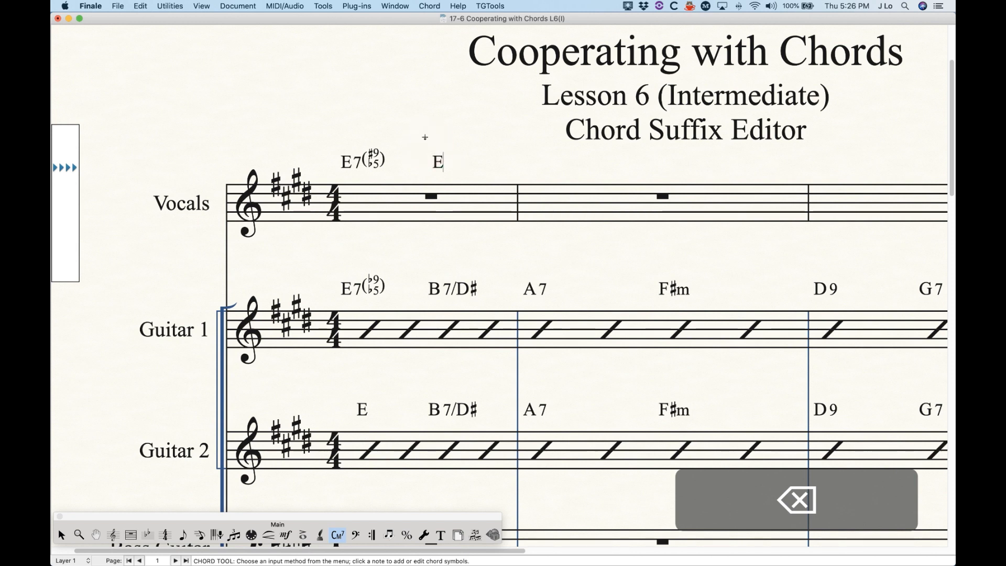
key(BackSpace)
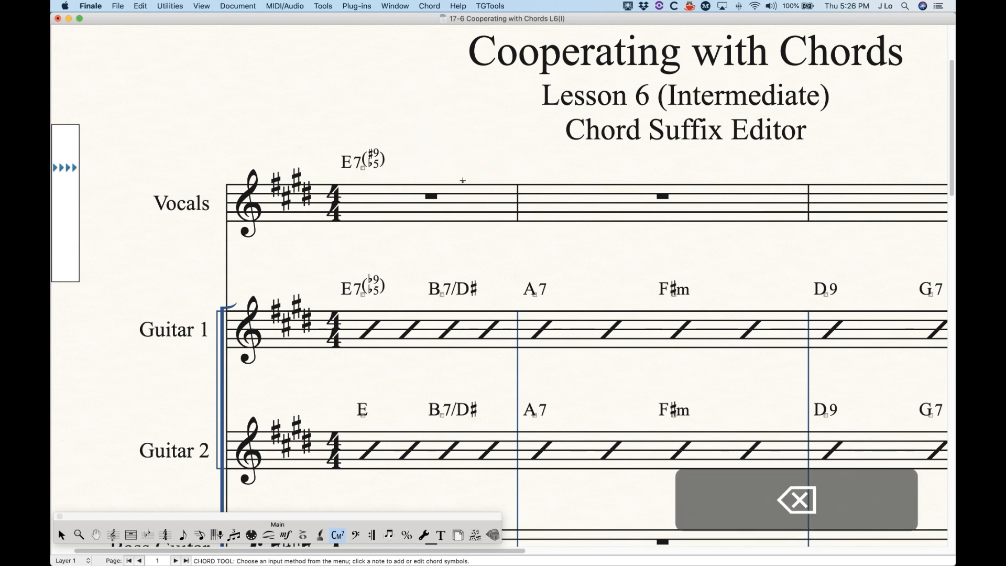
Step: Open the playback keynumber offsets for the suffix of the E7(#9b5) chord in the Vocals staff
click(377, 190)
key(Return)
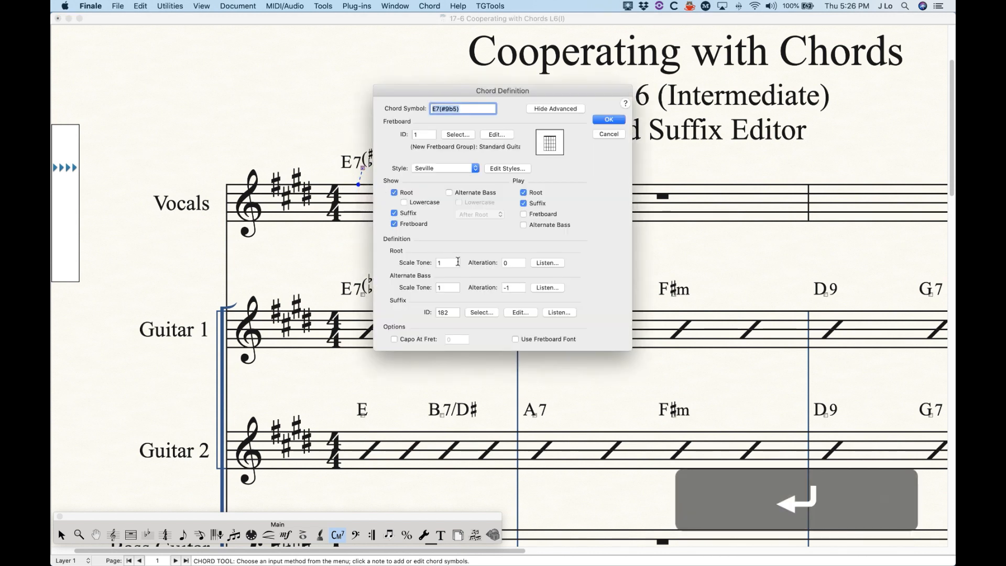
click(518, 313)
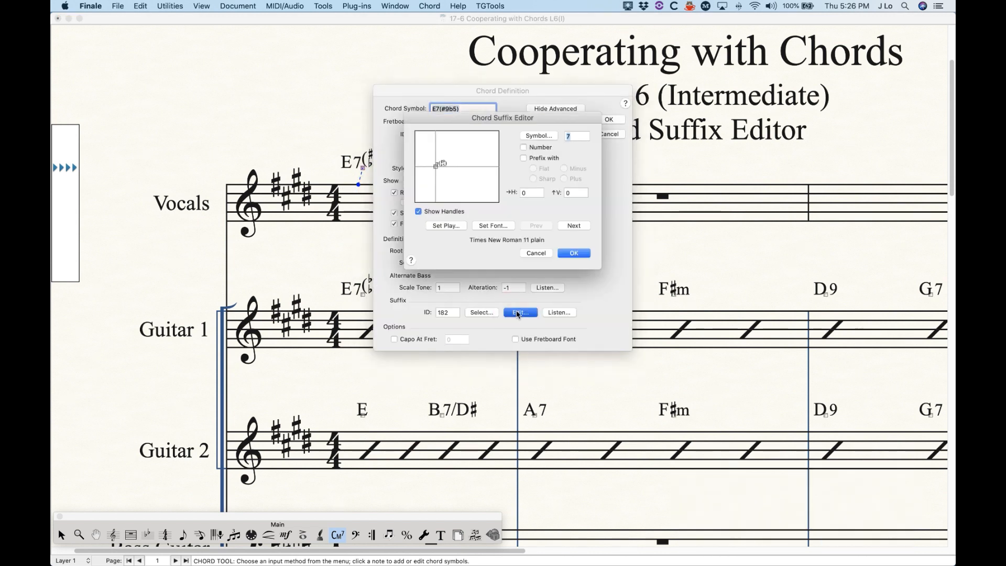
click(455, 227)
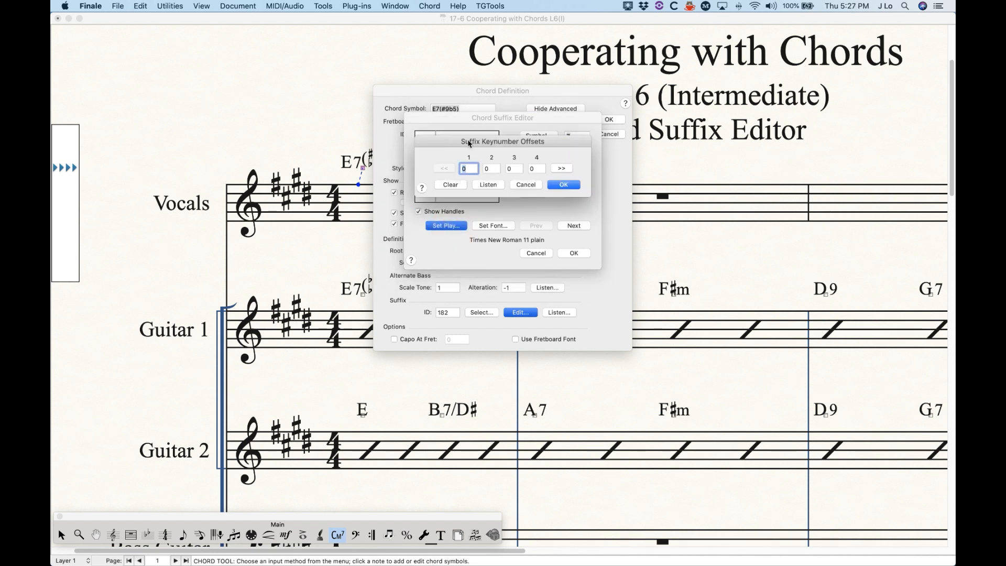
drag(466, 148, 378, 268)
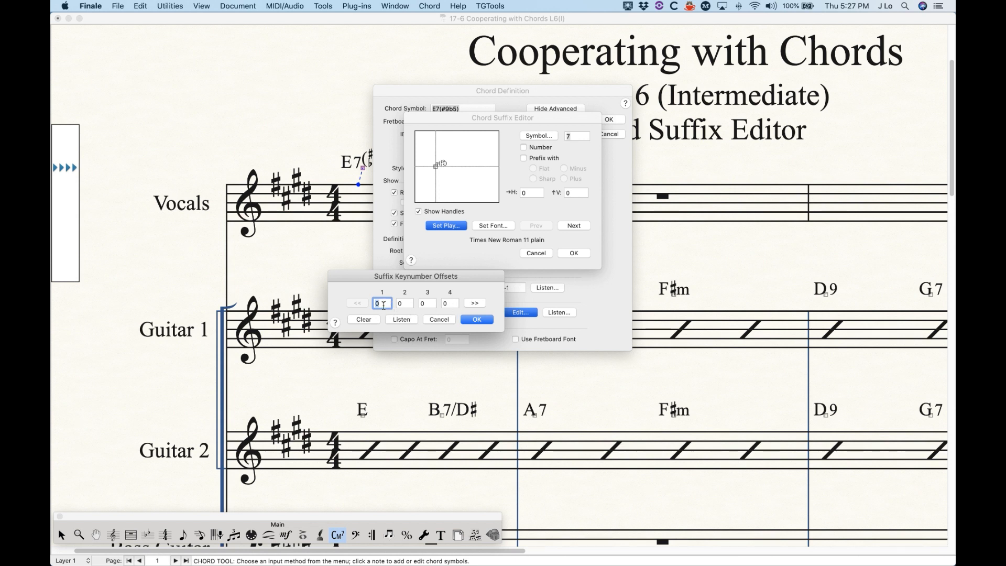
Step: Try 1, 2 and -2 as the suffix's first keynumber offset
text(1)
double_click(382, 303)
text(2)
double_click(382, 304)
text(-2)
Step: Set the suffix's first four keynumber offsets to 4, 6, 10 and 15 and accept them
drag(388, 304, 373, 305)
text(4)
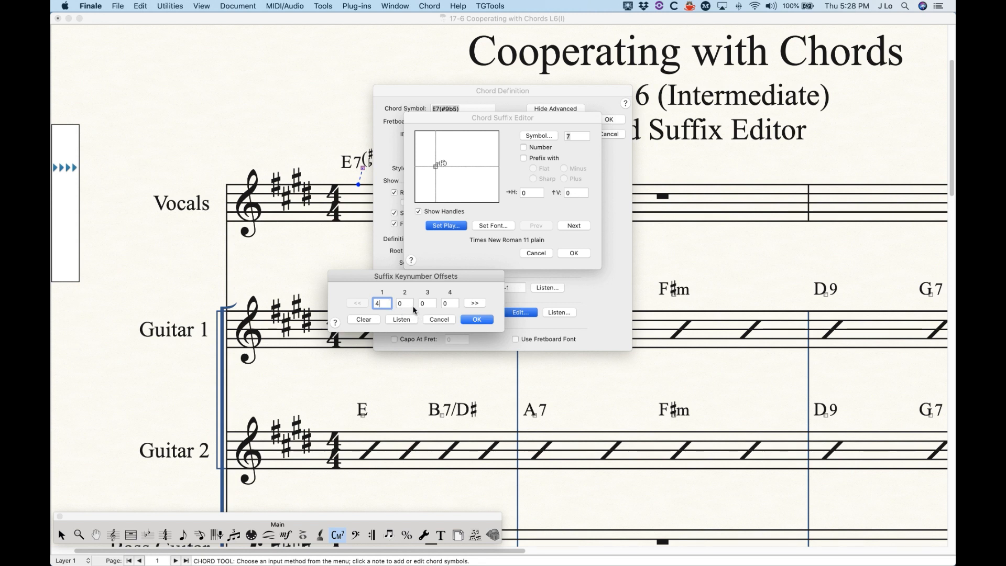
click(393, 303)
text(6)
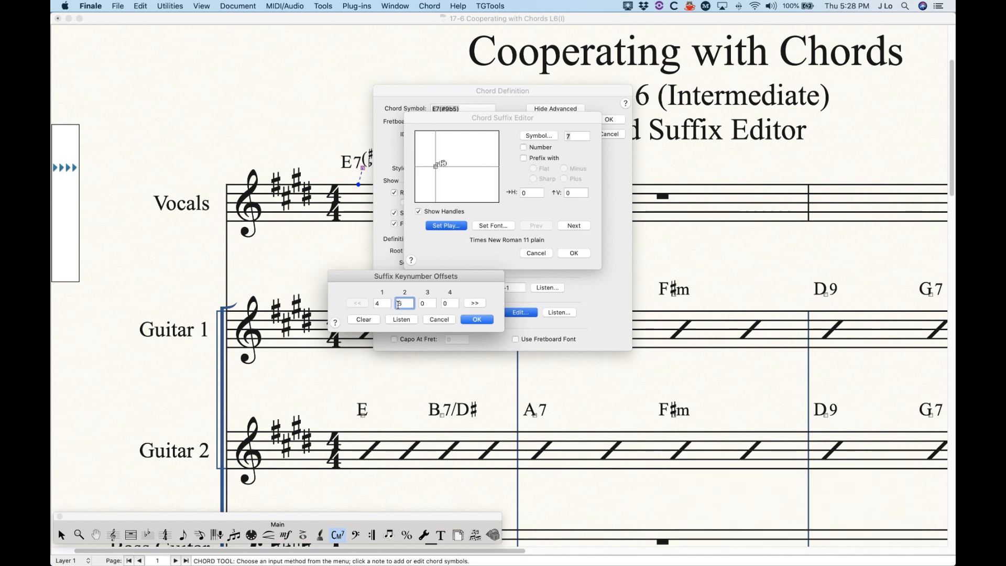
drag(427, 303, 404, 300)
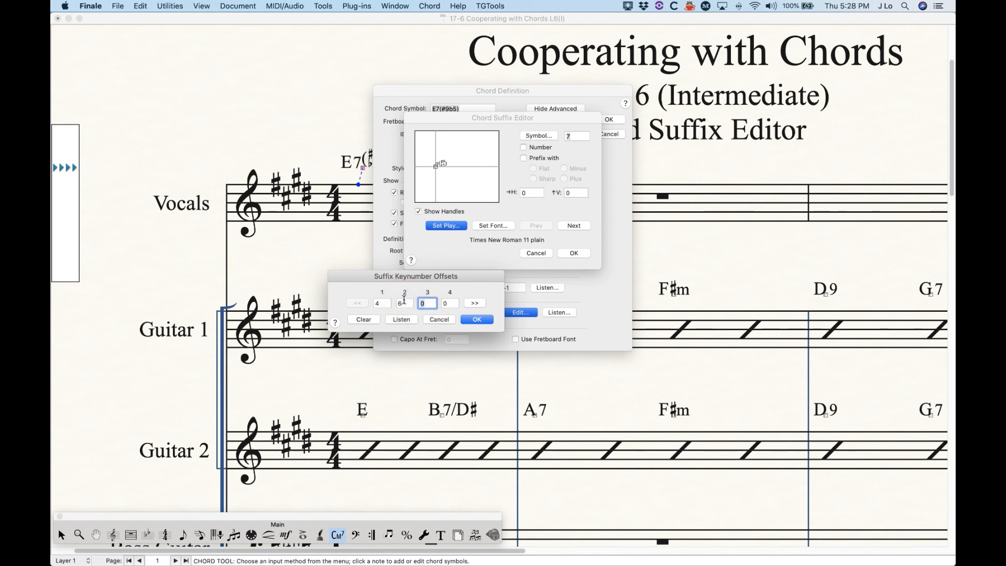
text(10)
click(454, 304)
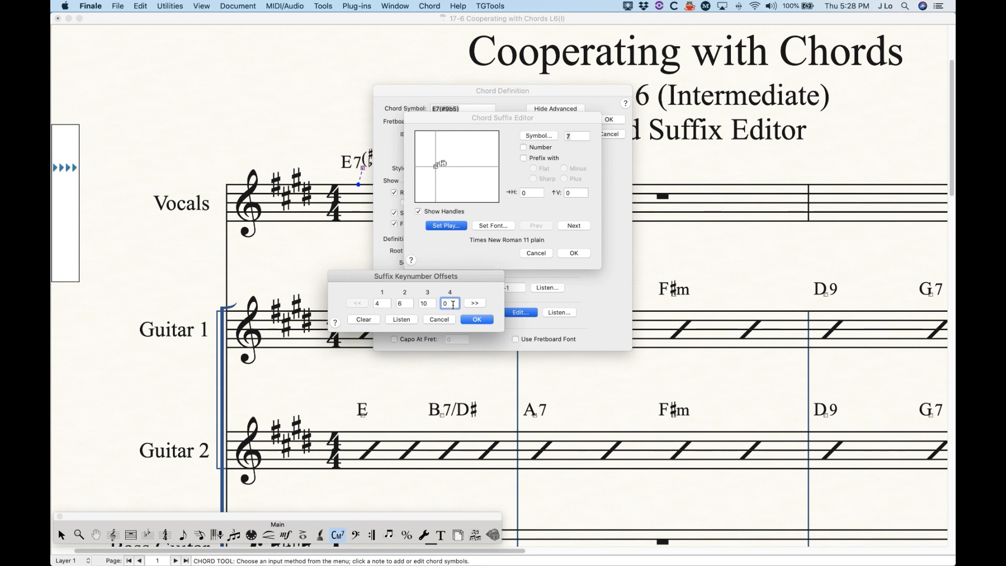
drag(453, 304, 430, 300)
text(13)
double_click(449, 304)
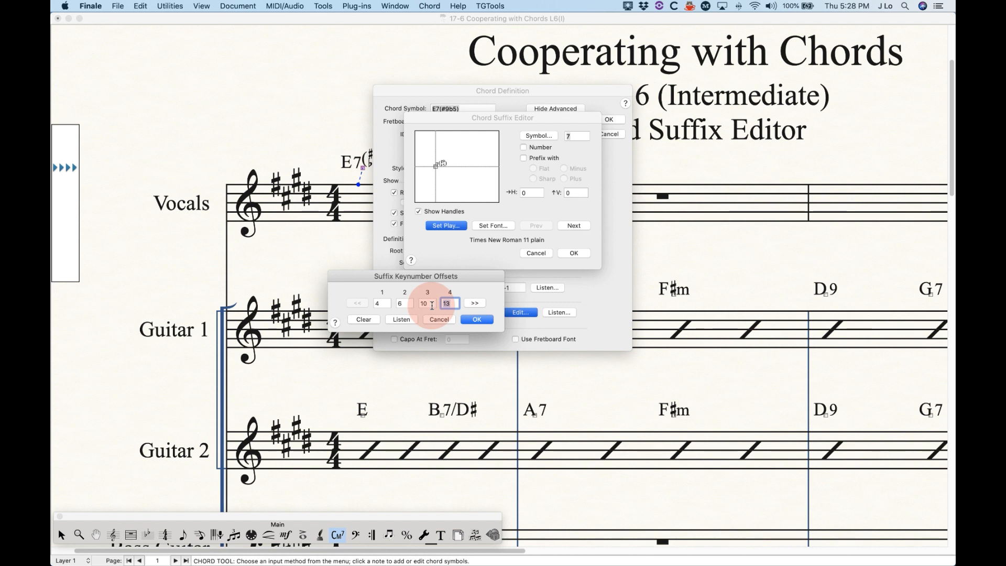
text(15)
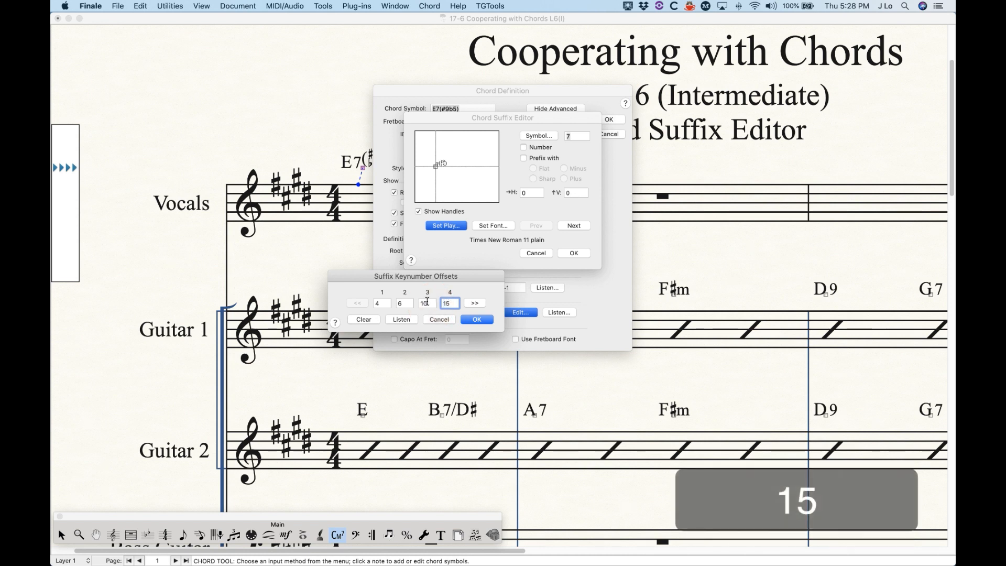
click(482, 320)
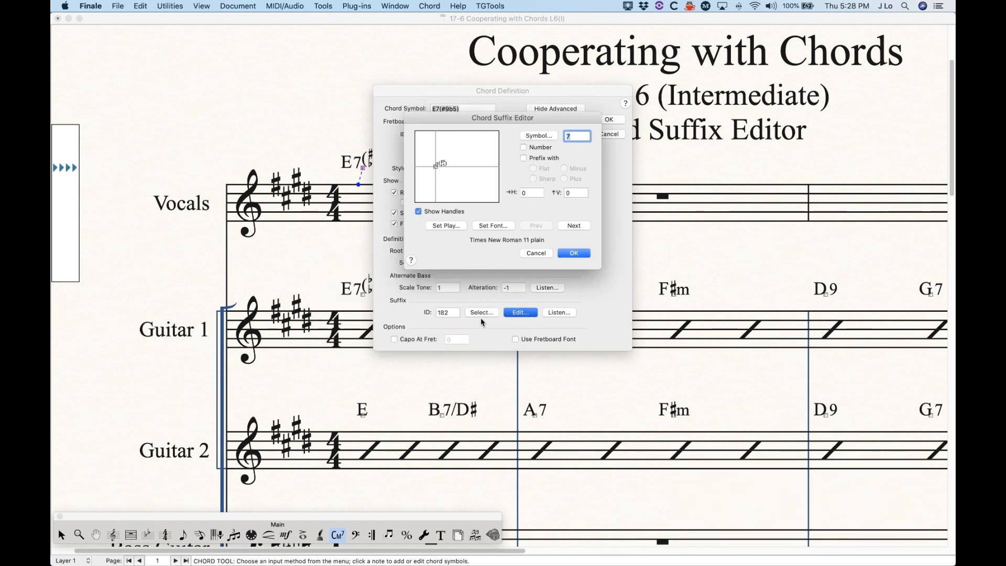
Step: Reopen the suffix's keynumber offsets and use Listen to capture them from played notes as 4, 6, 15 and 10
click(458, 226)
drag(482, 142, 473, 325)
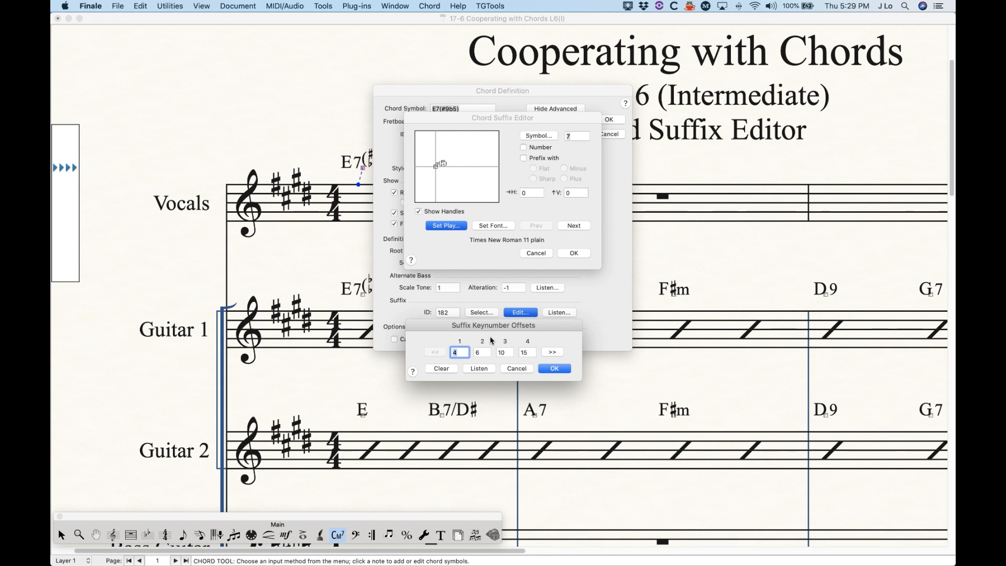
click(480, 368)
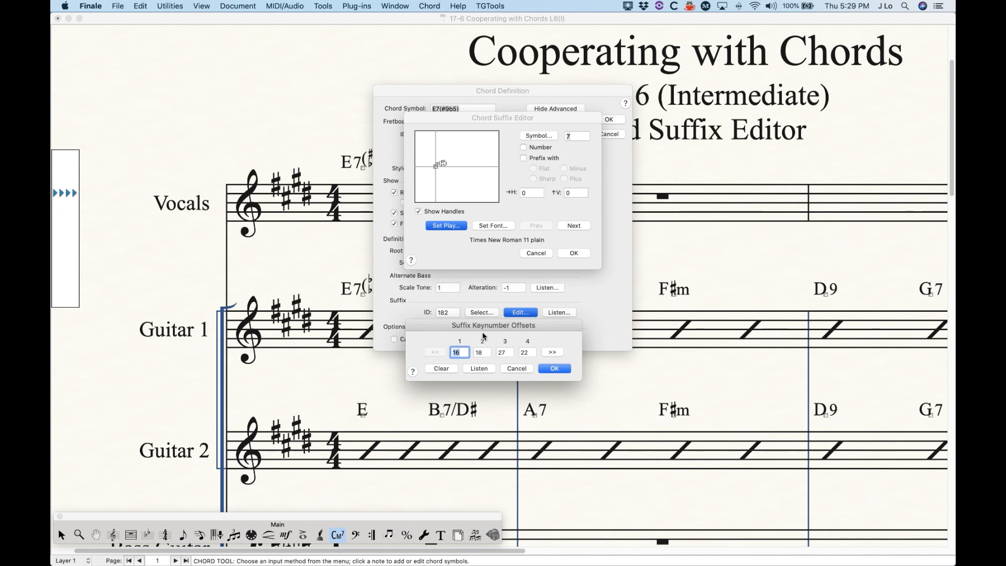
click(478, 368)
Step: Look through the higher-numbered keynumber offset slots up to 27 and return to the first ones
click(553, 352)
click(553, 352)
click(553, 352)
click(553, 353)
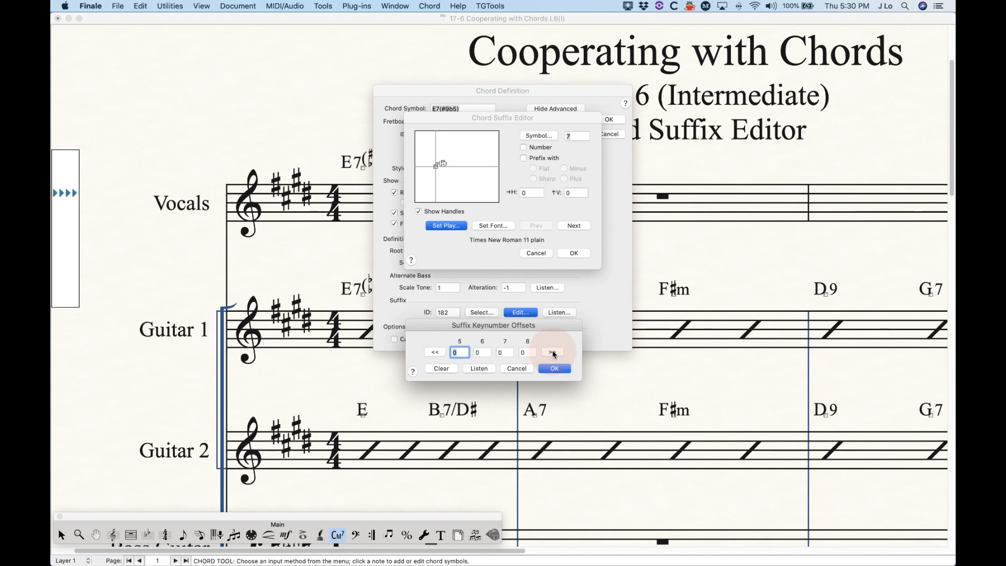
click(553, 352)
click(553, 352)
click(553, 352)
click(553, 352)
click(553, 352)
click(553, 353)
click(553, 353)
click(553, 352)
click(553, 352)
click(553, 352)
click(553, 352)
click(553, 352)
click(553, 352)
click(553, 352)
click(553, 352)
click(553, 352)
click(553, 352)
click(554, 352)
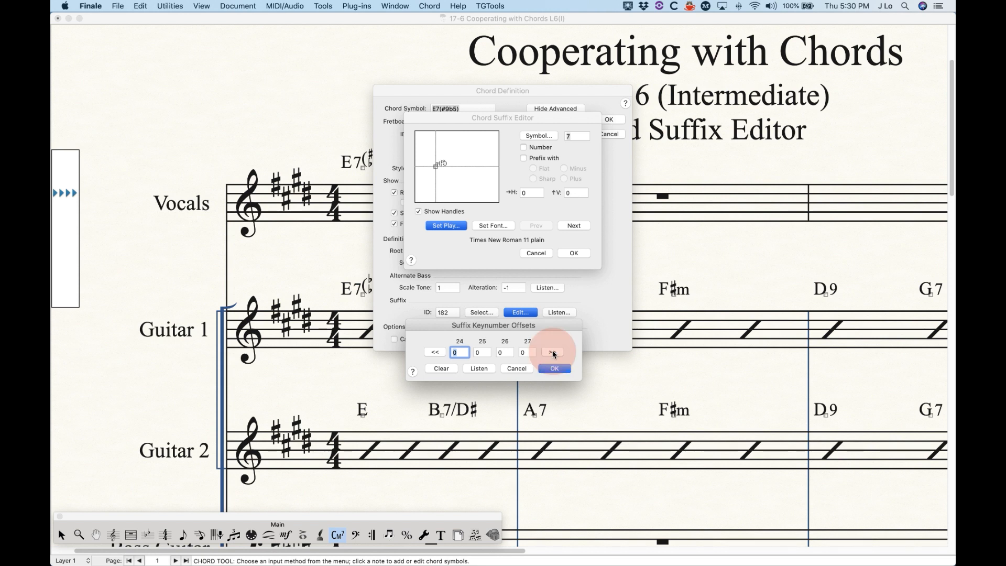
click(435, 352)
click(435, 352)
click(435, 352)
click(435, 352)
click(435, 353)
click(435, 352)
click(436, 353)
click(435, 352)
click(435, 352)
click(435, 353)
click(435, 352)
click(435, 352)
click(436, 352)
click(435, 353)
click(435, 353)
click(435, 352)
click(435, 353)
click(435, 352)
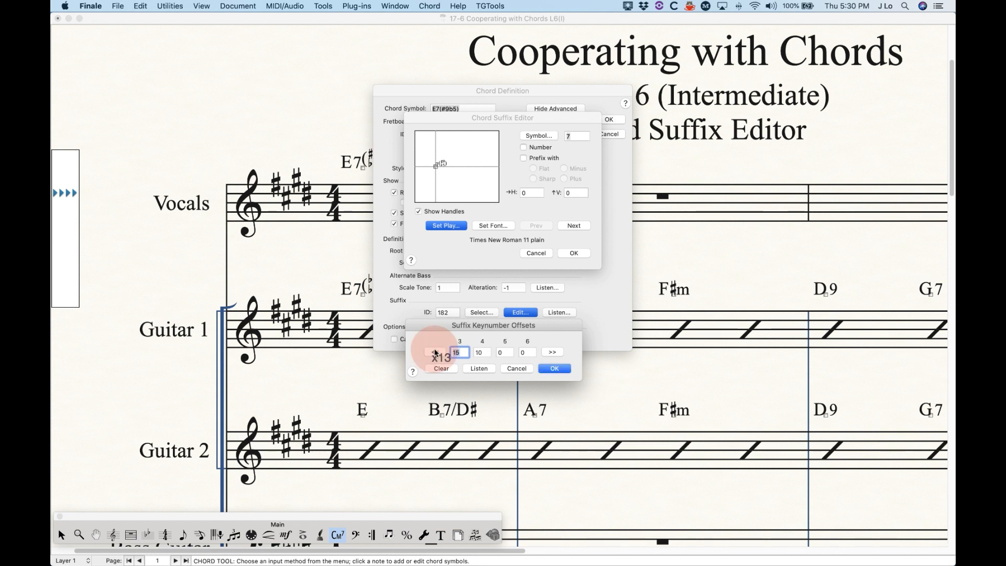
click(435, 352)
Step: Accept the captured keynumber offsets, then reopen them to check the stored values and confirm
click(554, 368)
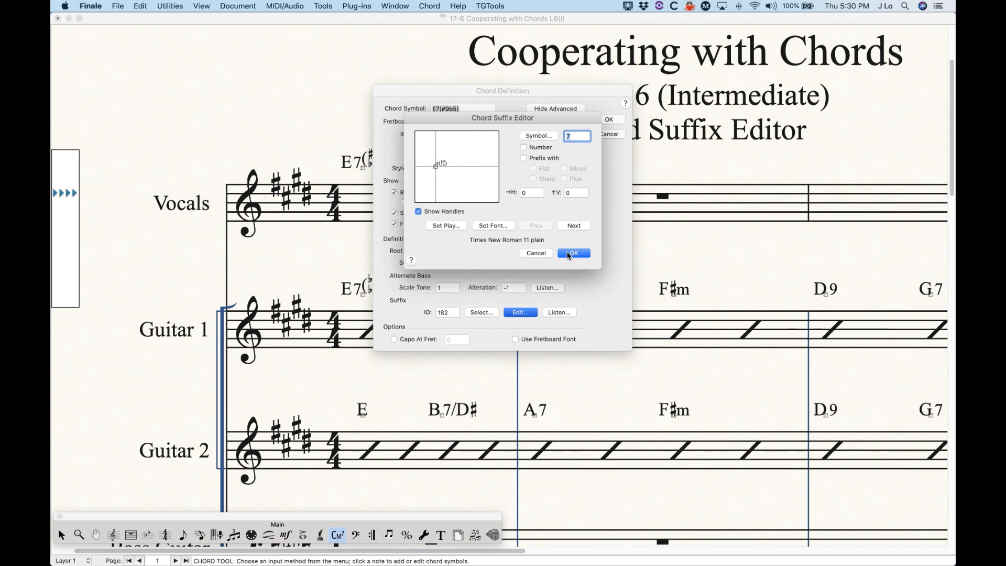
click(447, 225)
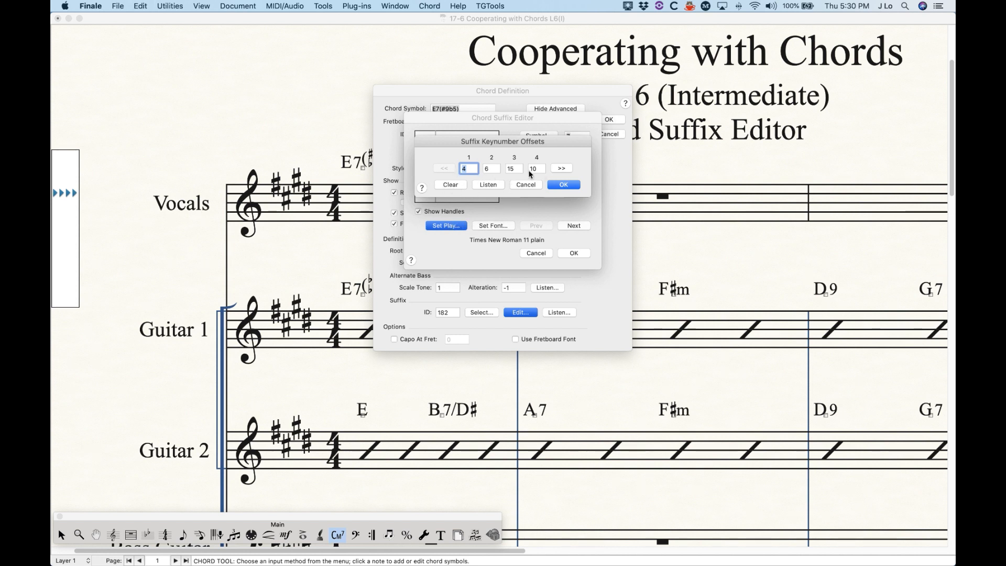
click(561, 185)
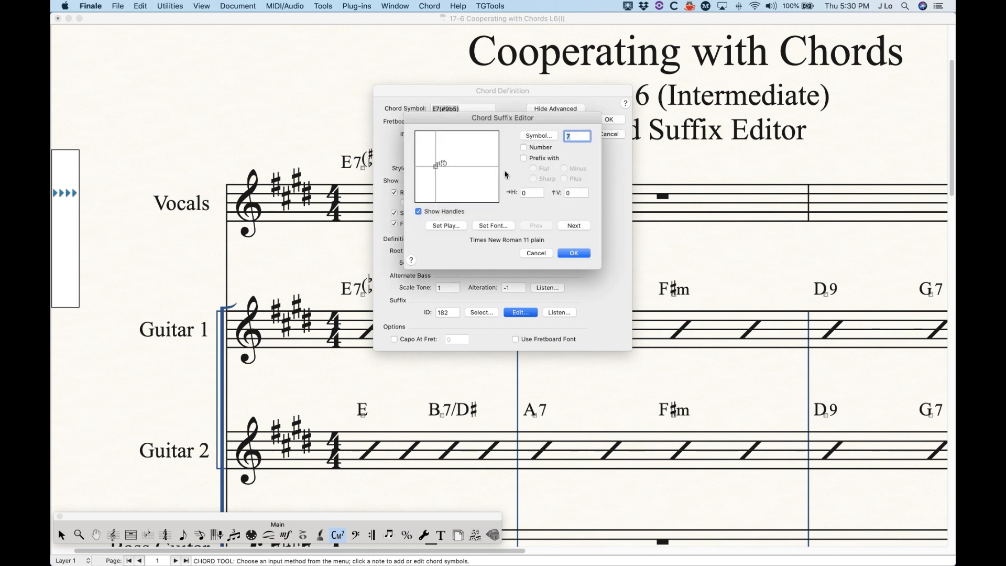